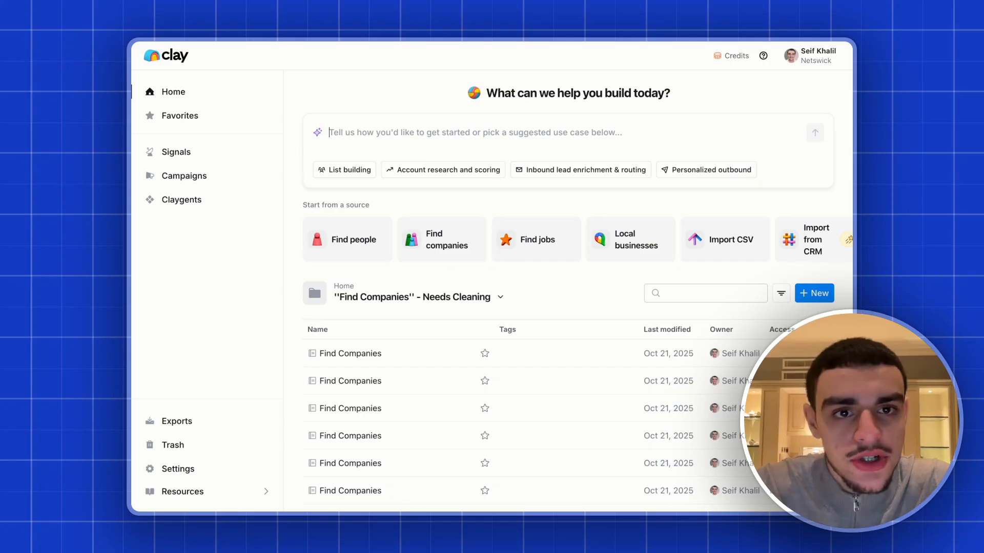
# Start a new company search using the Find companies source
pyautogui.scroll(-1, 425, 224)
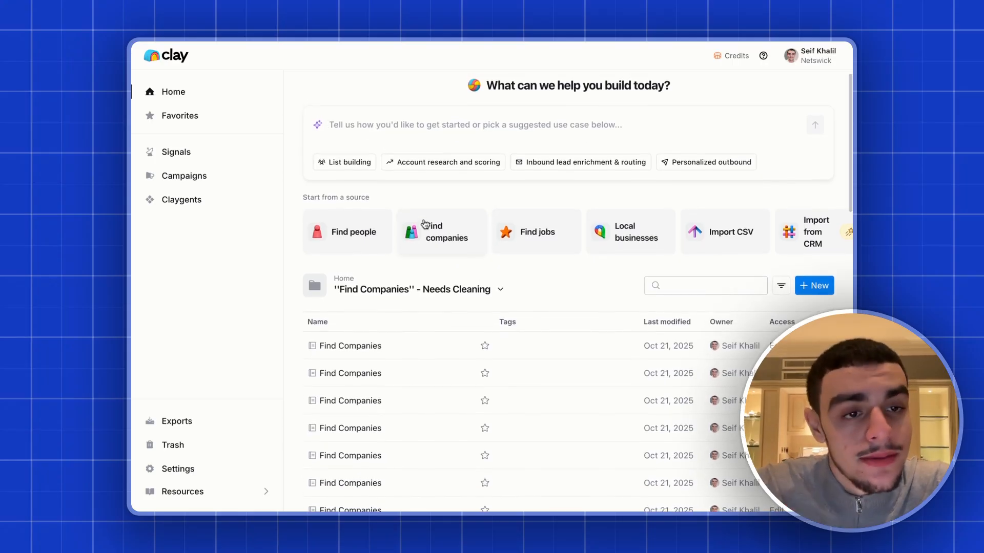
pyautogui.scroll(-2, 425, 224)
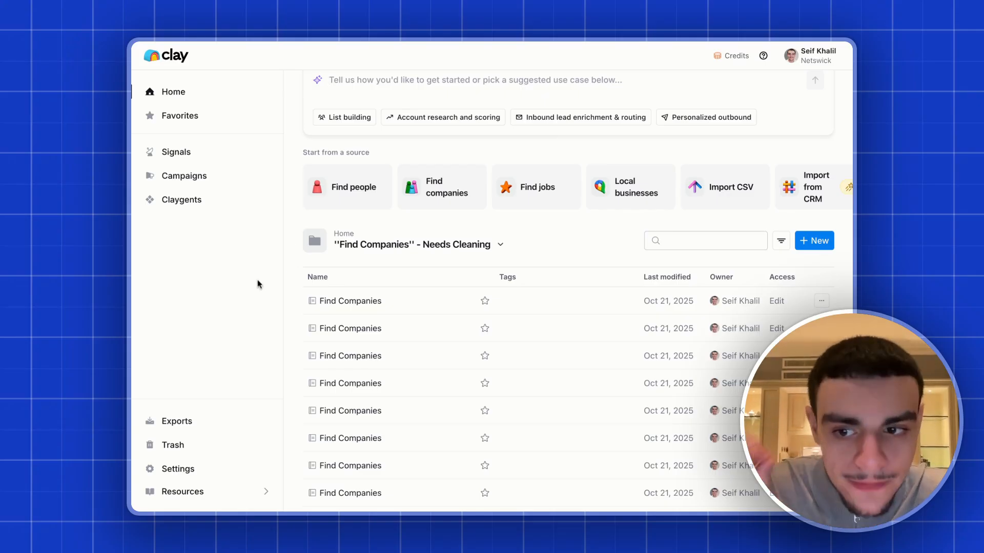
pyautogui.click(471, 188)
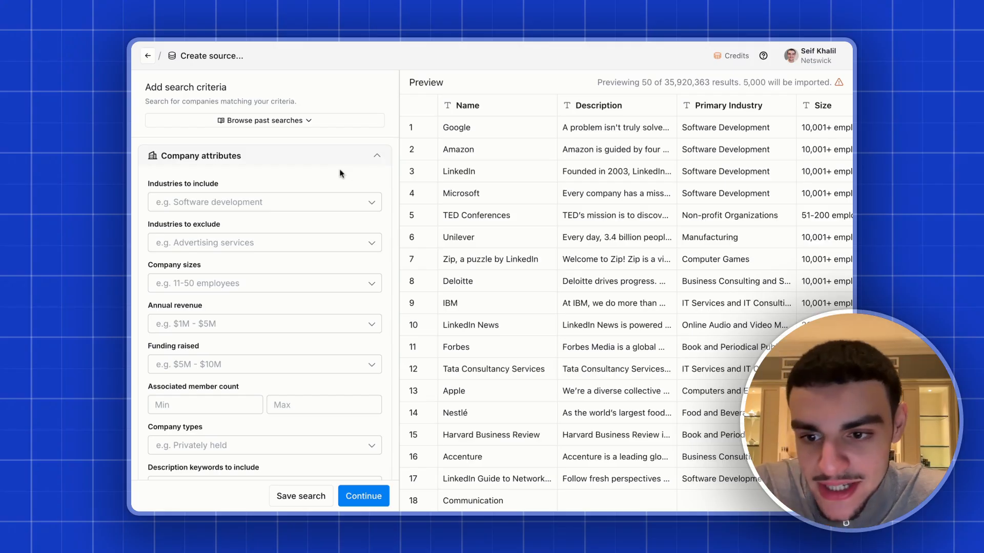
# Examine the available company search criteria, including industries, company sizes, description keywords, location, AI filters and result limits
pyautogui.scroll(-2, 215, 269)
pyautogui.scroll(-2, 215, 271)
pyautogui.scroll(4, 218, 269)
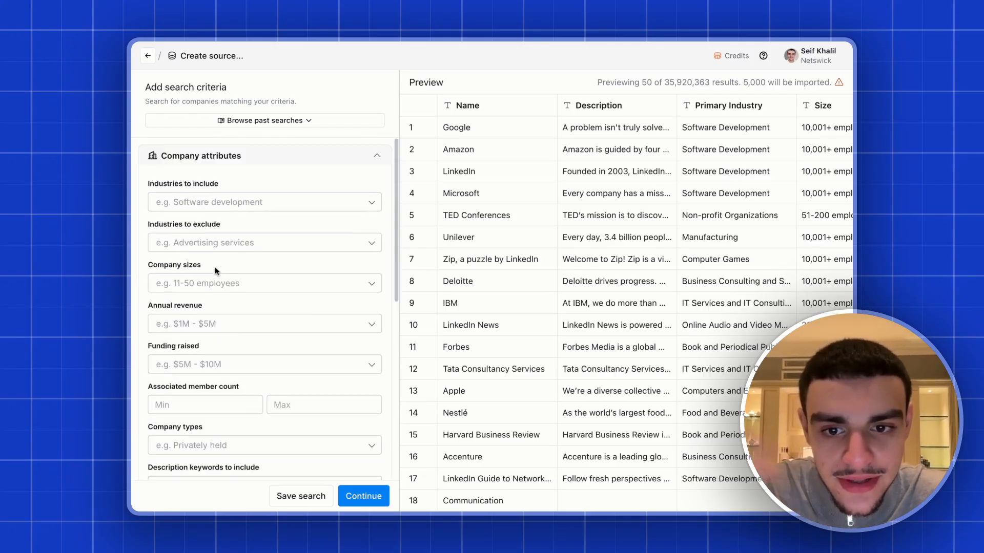
pyautogui.click(269, 201)
pyautogui.click(259, 283)
pyautogui.click(259, 283)
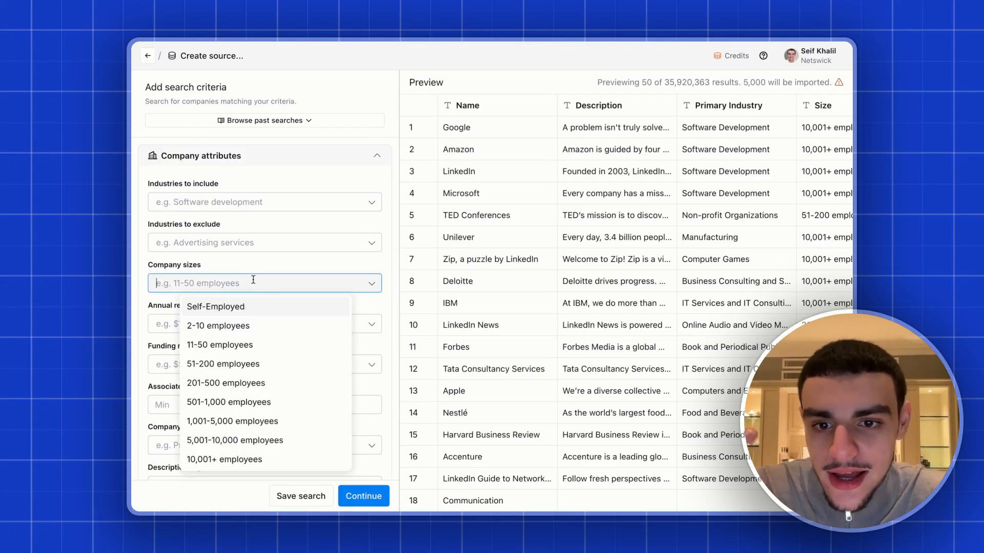
pyautogui.scroll(-4, 253, 273)
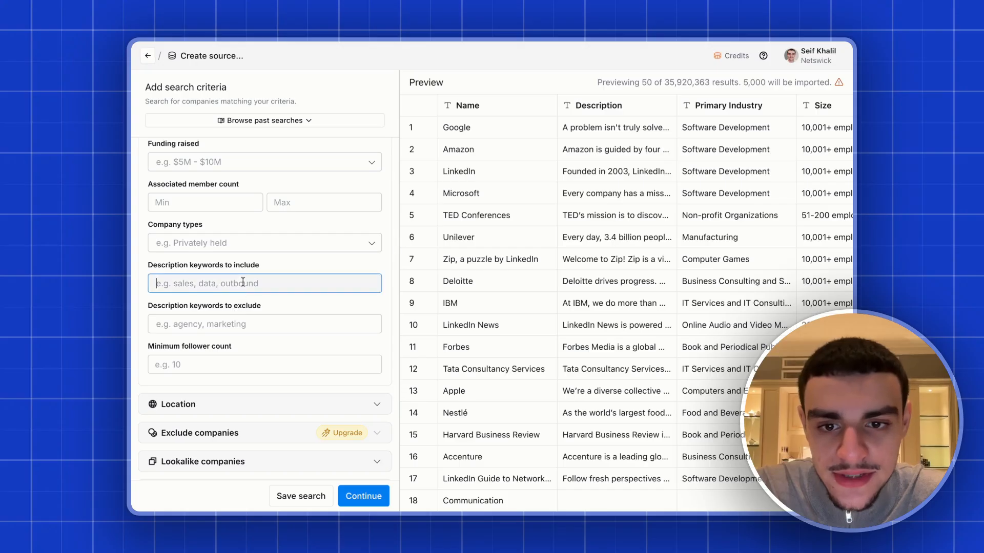
pyautogui.scroll(-1, 250, 328)
pyautogui.click(250, 336)
pyautogui.click(249, 303)
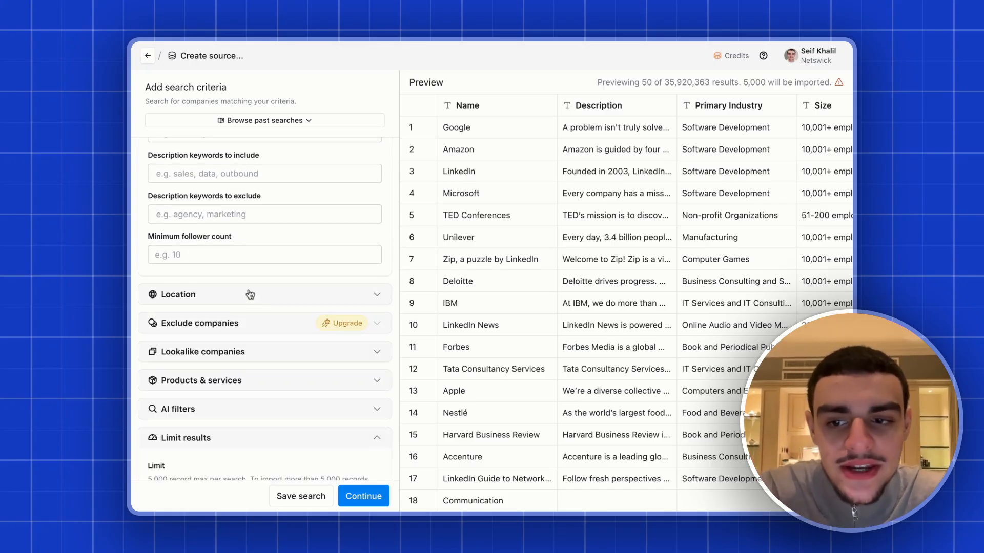
pyautogui.scroll(5, 249, 285)
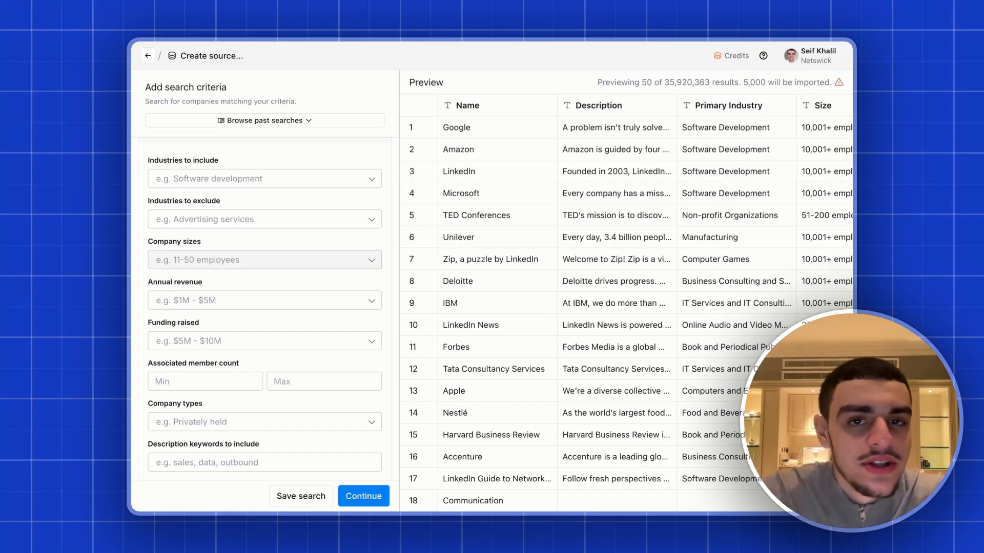
pyautogui.scroll(-2, 272, 297)
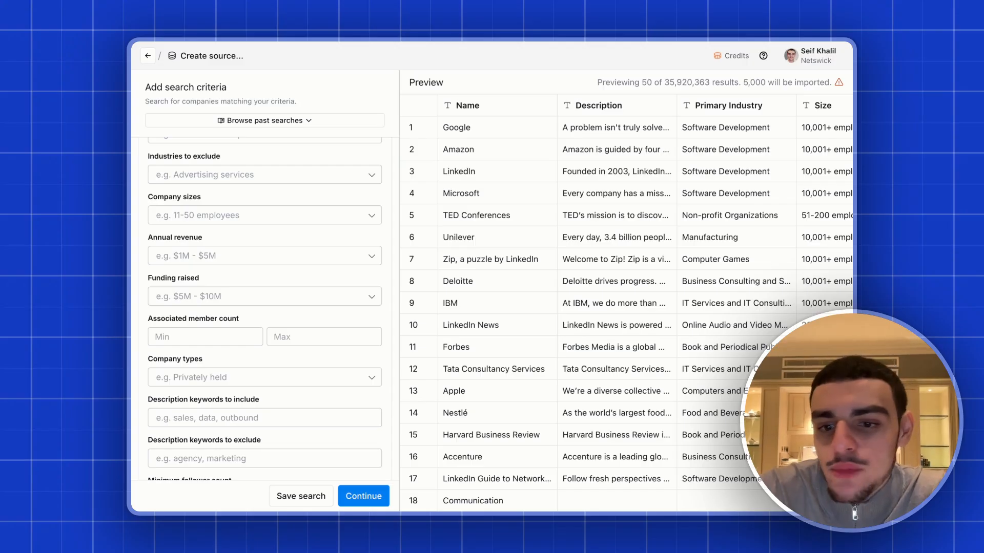
pyautogui.scroll(3, 248, 242)
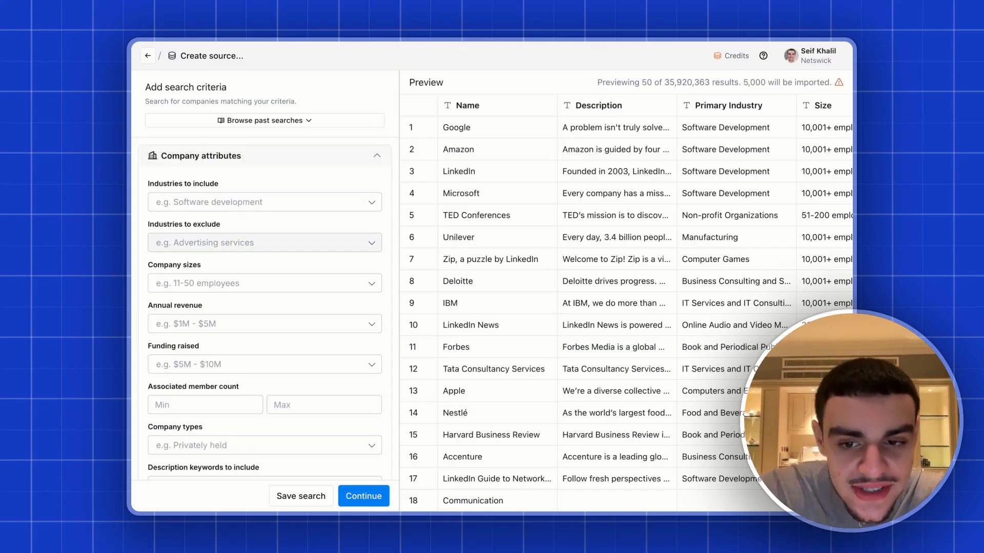
pyautogui.scroll(-5, 328, 251)
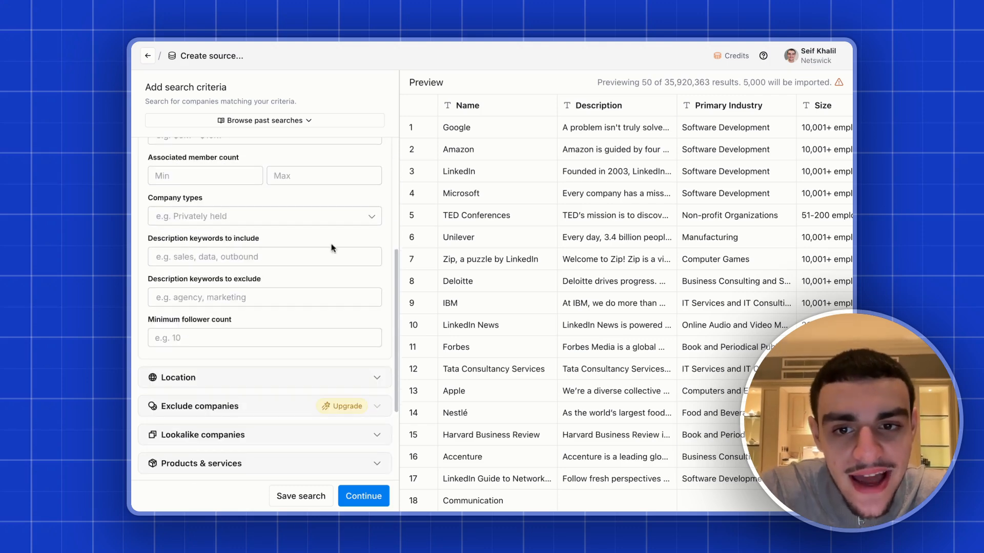
# Restrict the company search to the Financial Services industry
pyautogui.scroll(5, 287, 220)
pyautogui.click(262, 202)
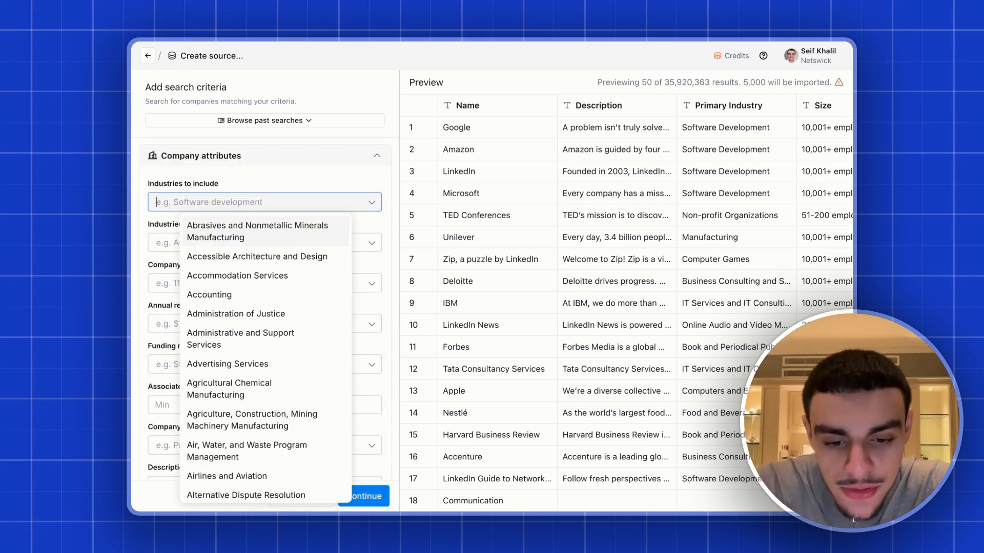
pyautogui.write('Fina')
pyautogui.click(259, 226)
pyautogui.press('Escape')
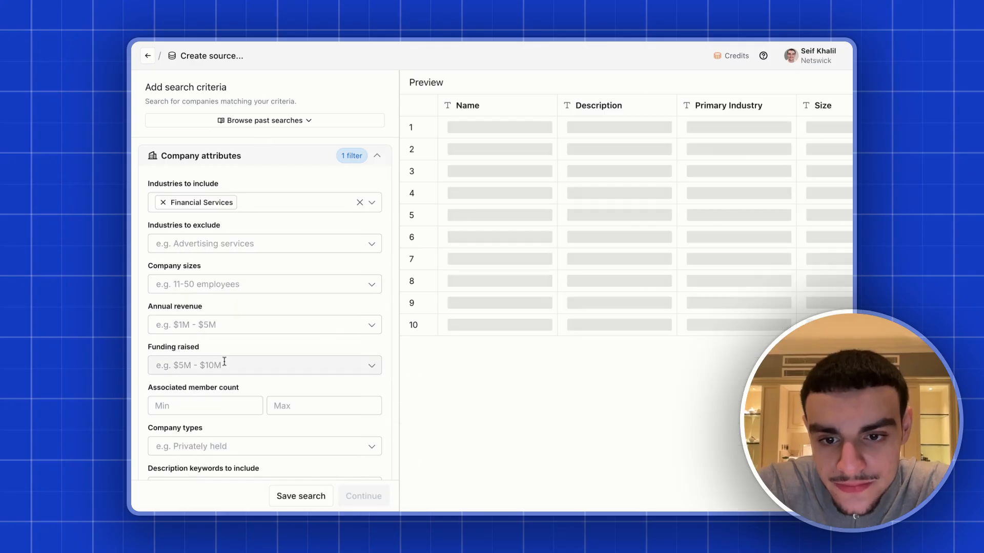
# Add "accounting" as a description keyword to include in the company search
pyautogui.scroll(-5, 226, 333)
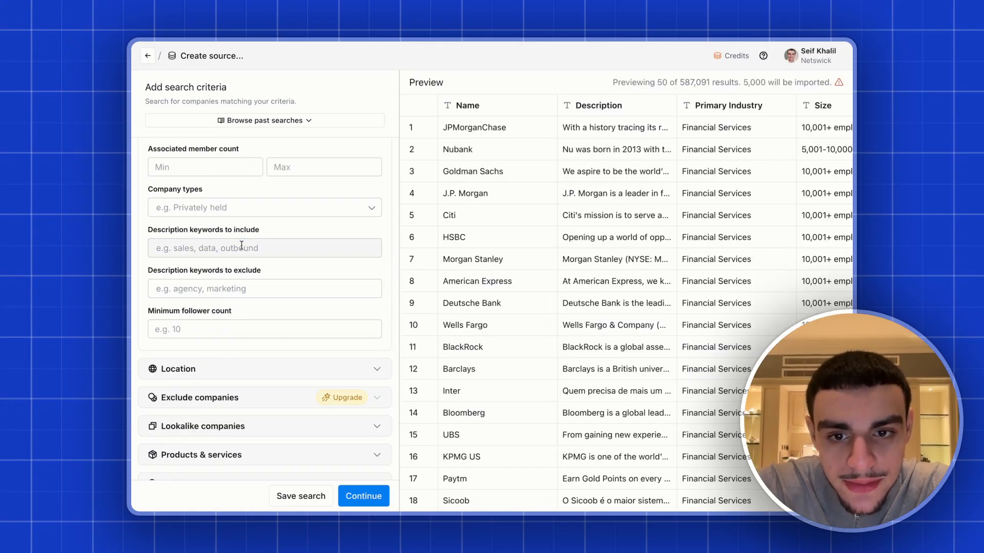
pyautogui.click(242, 246)
pyautogui.write('accounting')
pyautogui.press('Return')
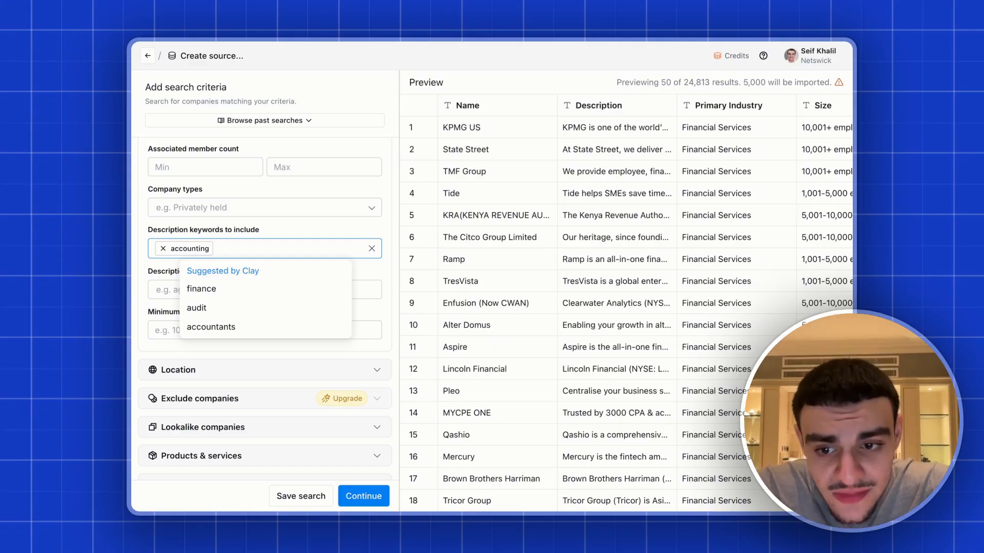
pyautogui.click(321, 219)
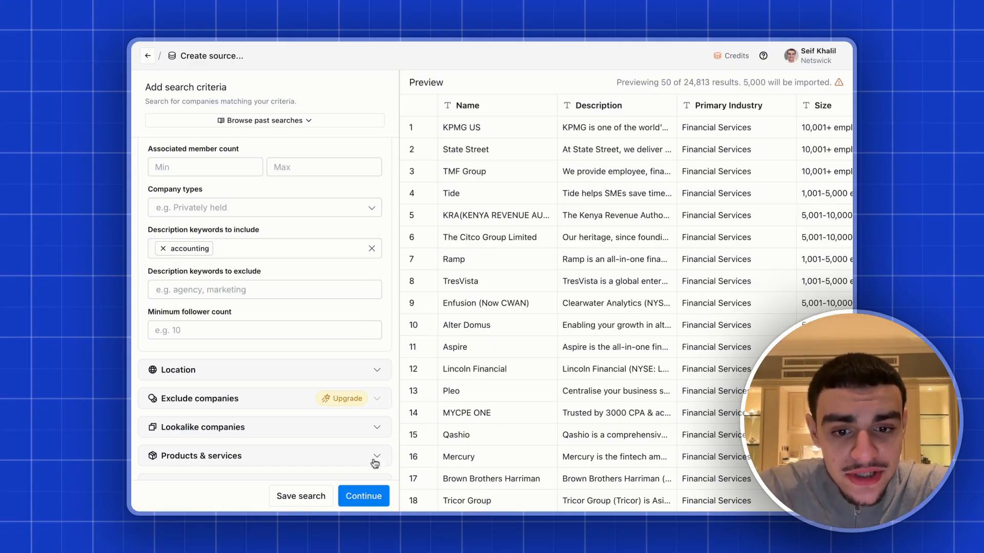
# Expand the location criteria and include only companies in the United States
pyautogui.click(258, 374)
pyautogui.click(256, 415)
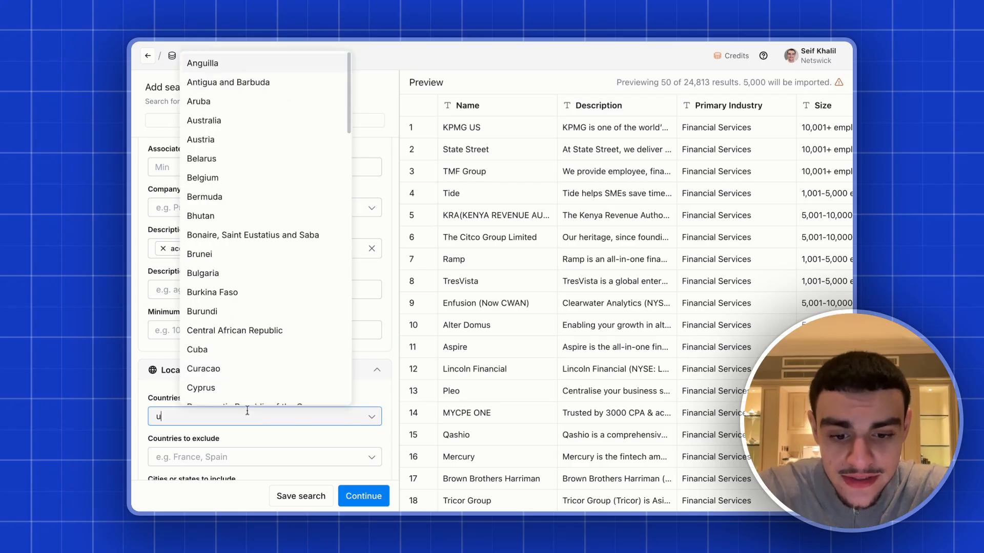
pyautogui.write('unit')
pyautogui.click(241, 477)
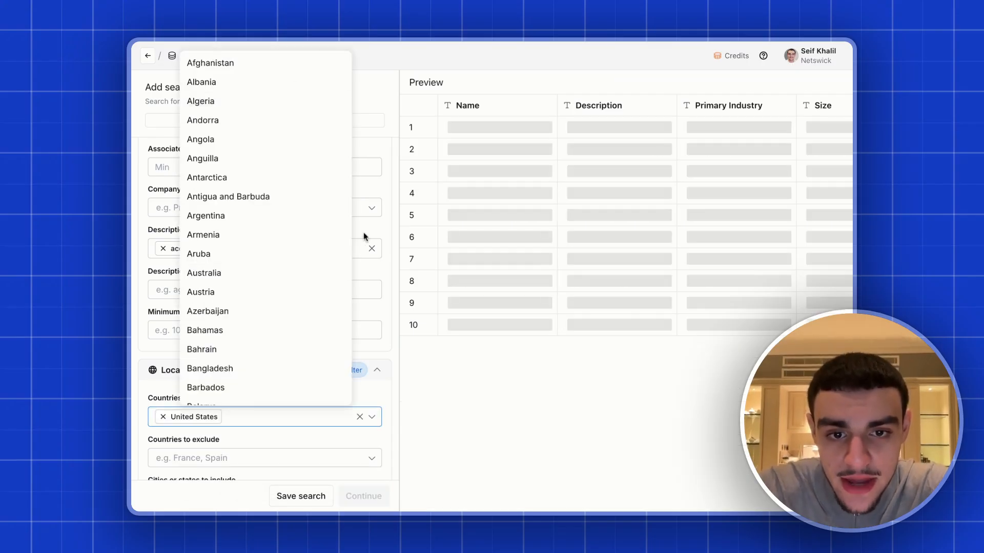
# Filter the company sizes to 11-50 employees and 51-200 employees
pyautogui.scroll(10, 364, 232)
pyautogui.click(257, 284)
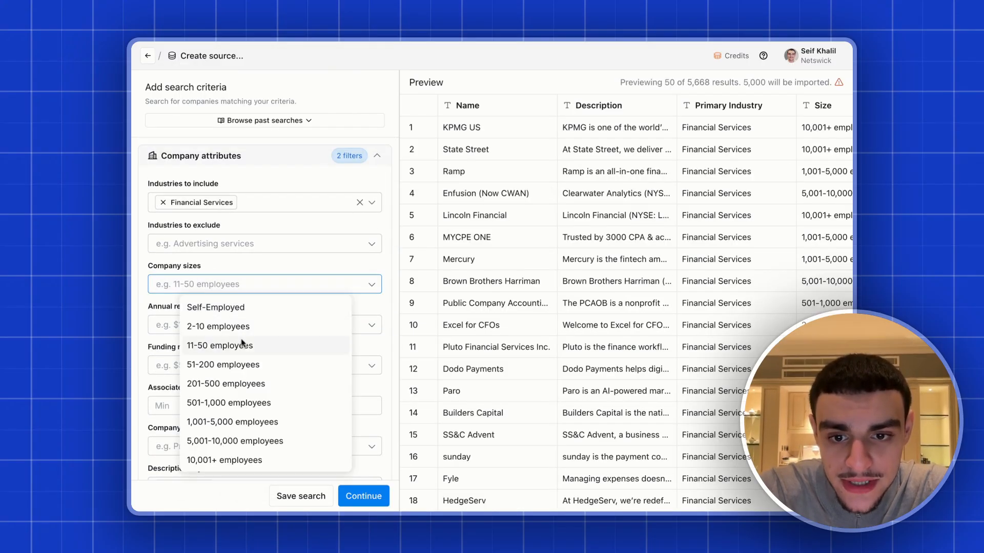
pyautogui.click(244, 346)
pyautogui.click(251, 365)
pyautogui.click(270, 284)
# Import the matching companies into a new table and close the Actions pane to show its rows
pyautogui.scroll(-10, 270, 269)
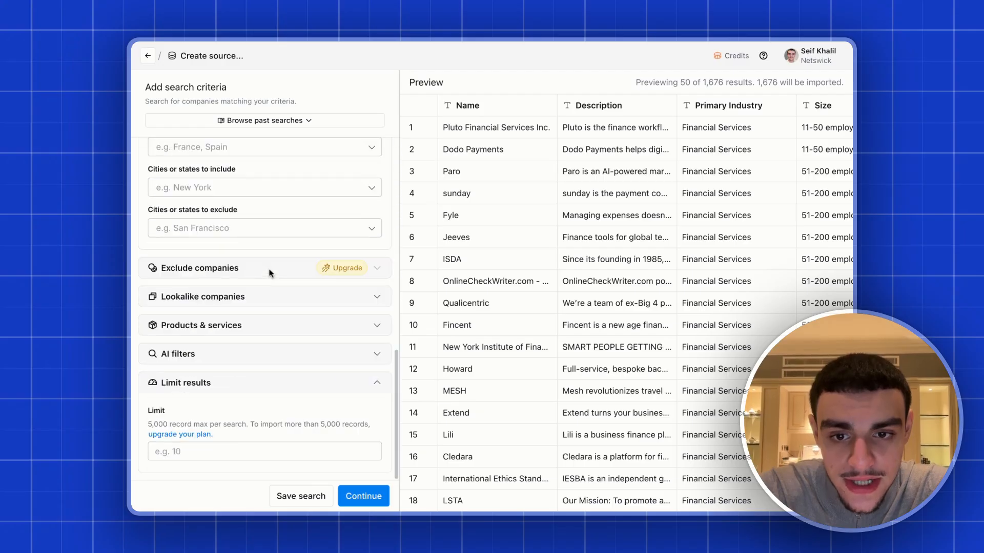
pyautogui.click(377, 500)
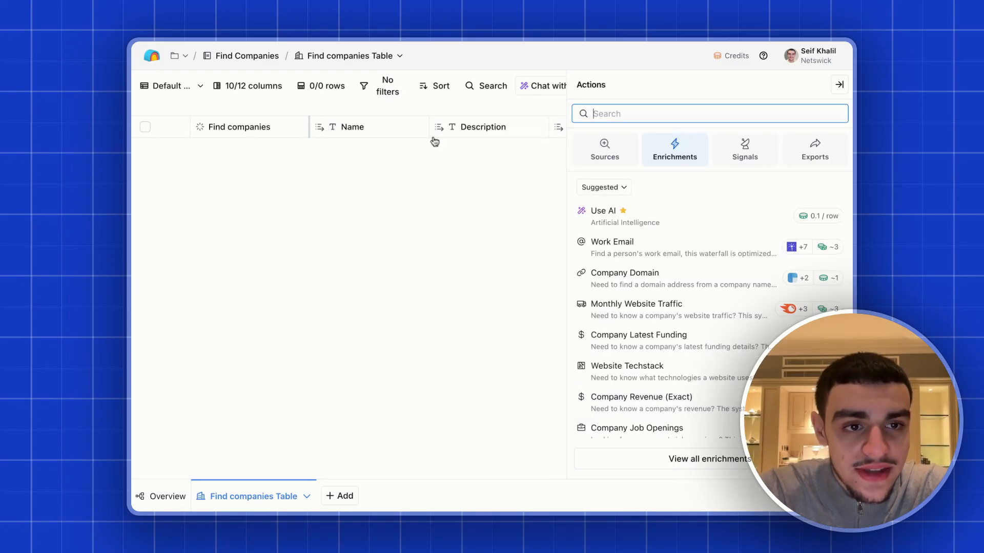
pyautogui.click(839, 85)
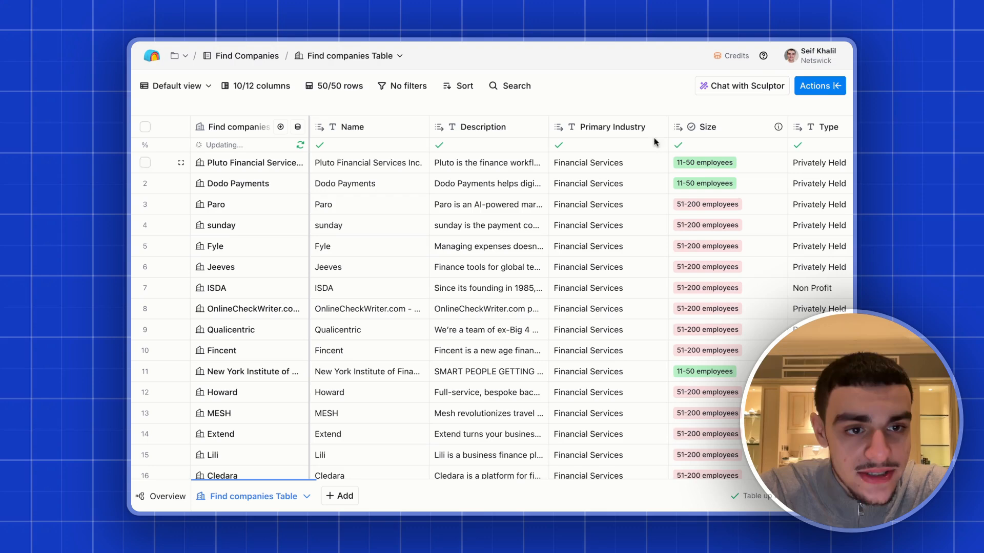
# Start a search for people at the companies in this table and review its company source settings
pyautogui.click(821, 90)
pyautogui.click(604, 149)
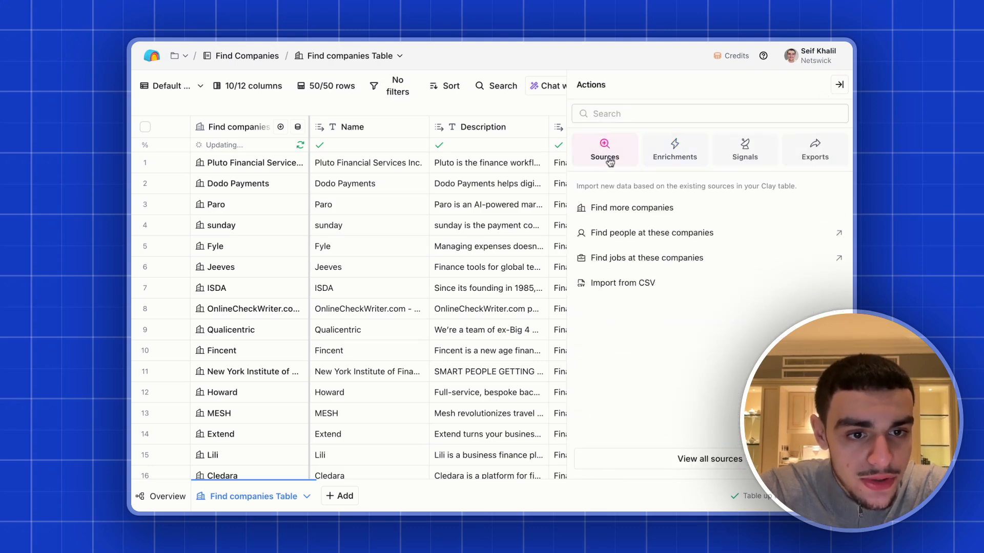
pyautogui.click(648, 239)
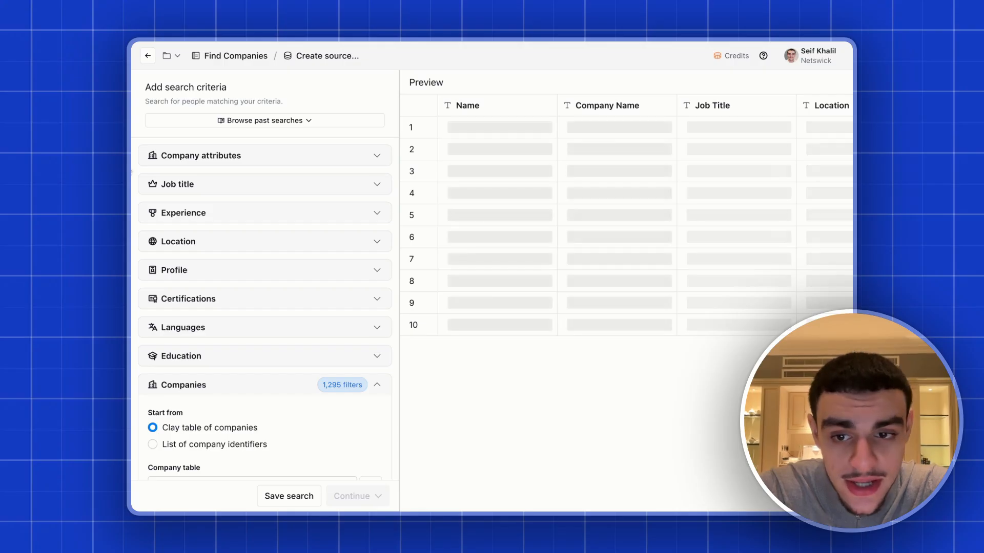
pyautogui.scroll(-4, 235, 338)
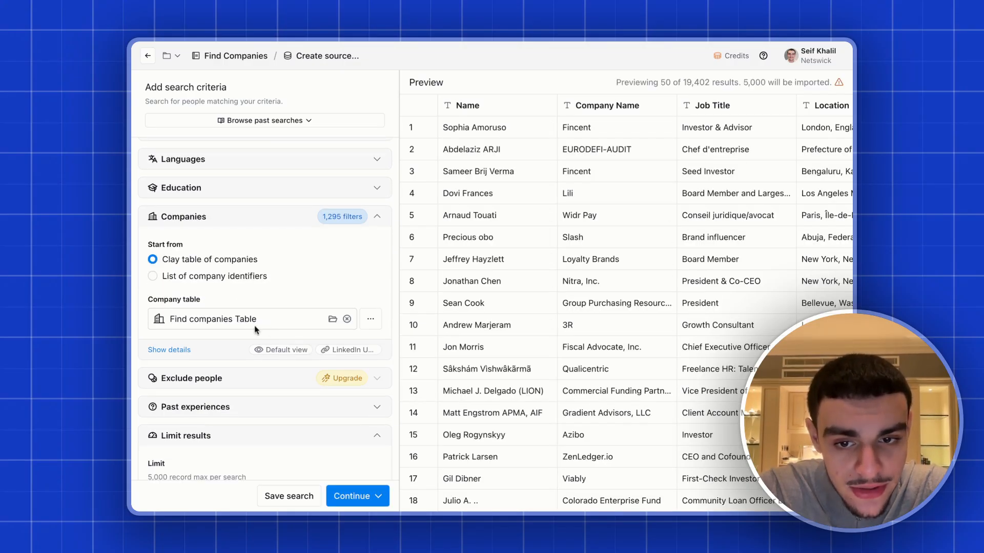
pyautogui.scroll(5, 231, 318)
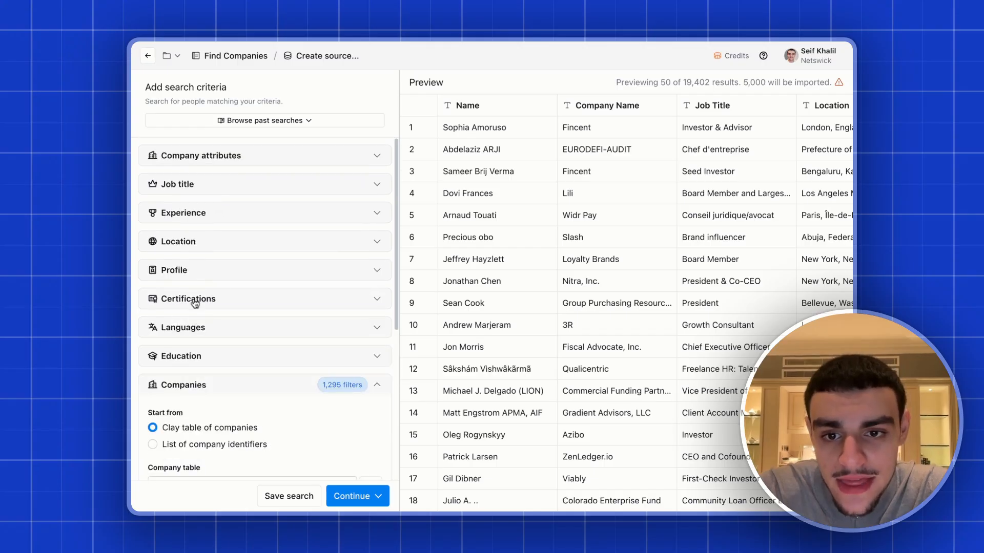
# Try including the job titles "cmo" and "ceo" in the people search, and remove both again
pyautogui.click(211, 184)
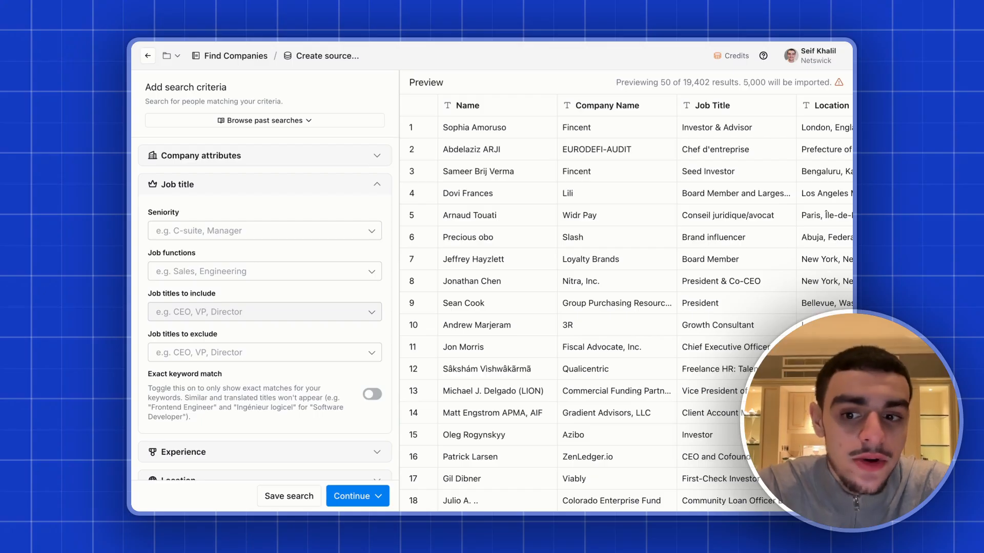
pyautogui.click(264, 312)
pyautogui.write('cmo')
pyautogui.press('Return')
pyautogui.write('ceo')
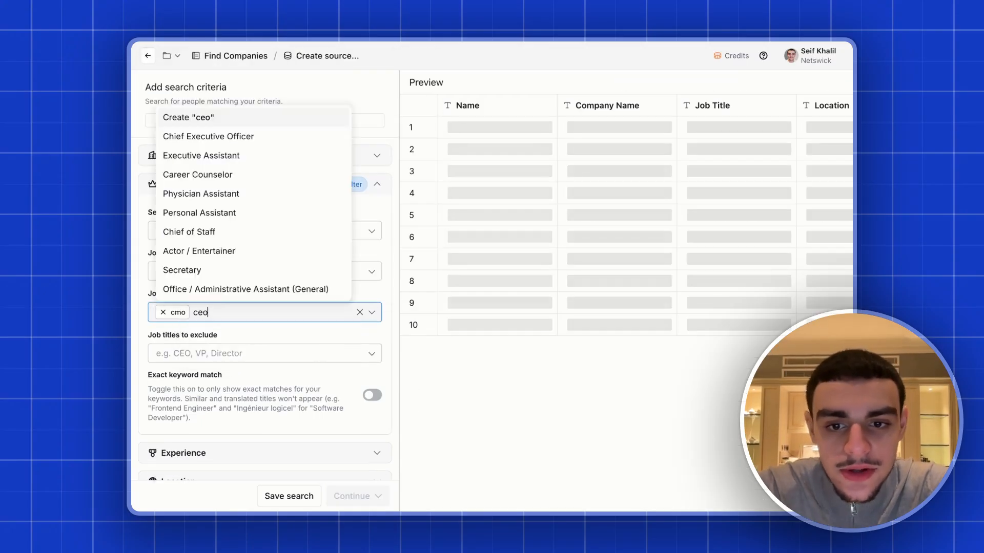
pyautogui.press('Return')
pyautogui.click(162, 312)
pyautogui.click(162, 313)
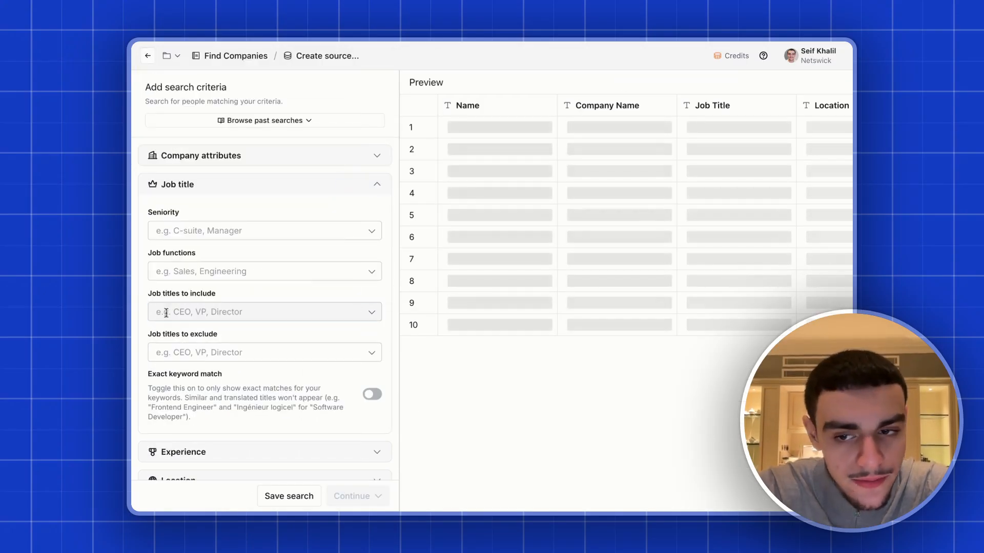
pyautogui.scroll(-5, 223, 301)
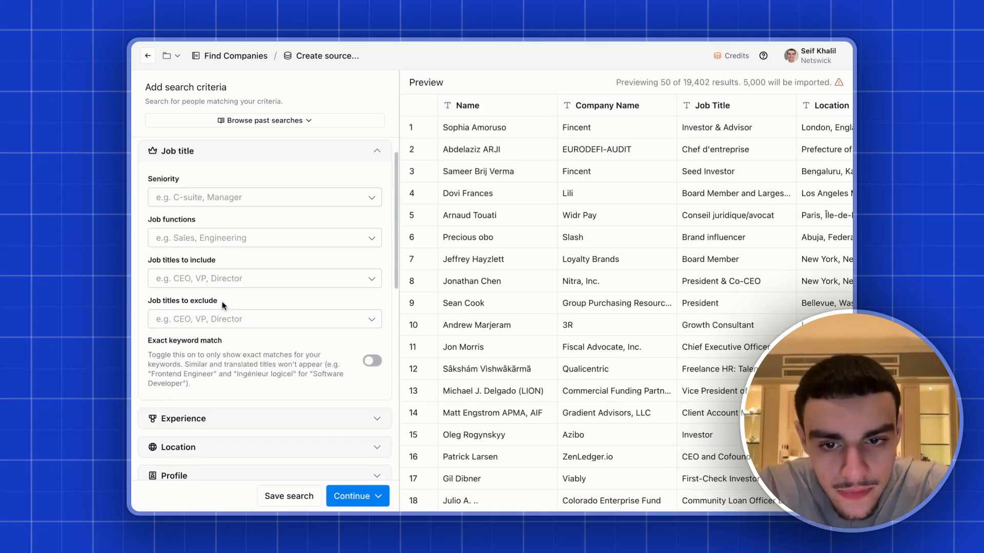
pyautogui.click(231, 214)
pyautogui.click(228, 262)
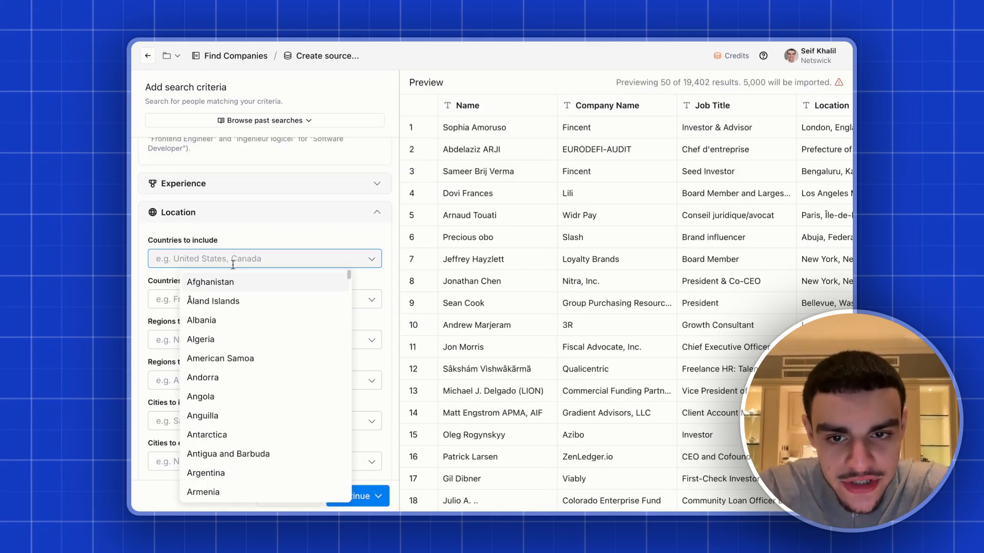
pyautogui.write('un')
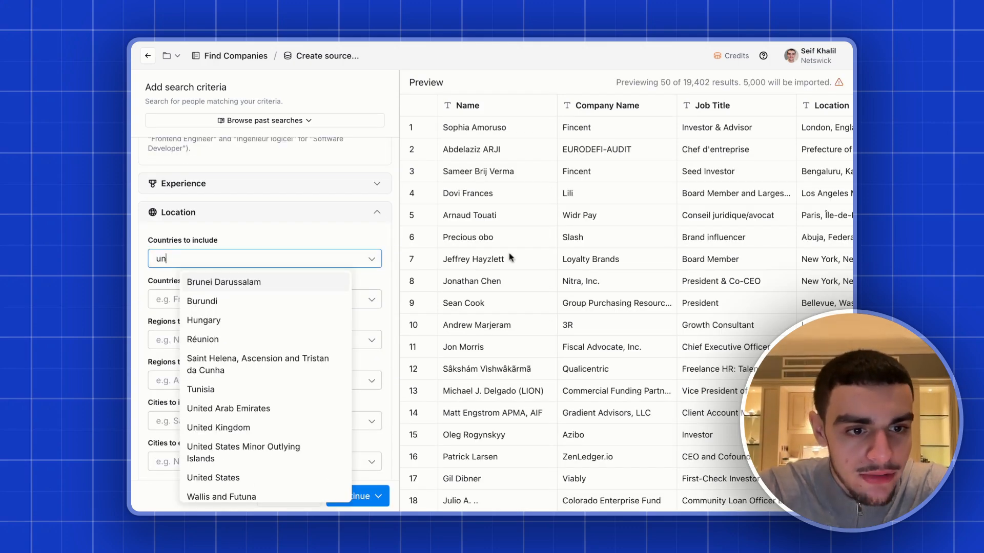
pyautogui.press('BackSpace')
pyautogui.press('BackSpace')
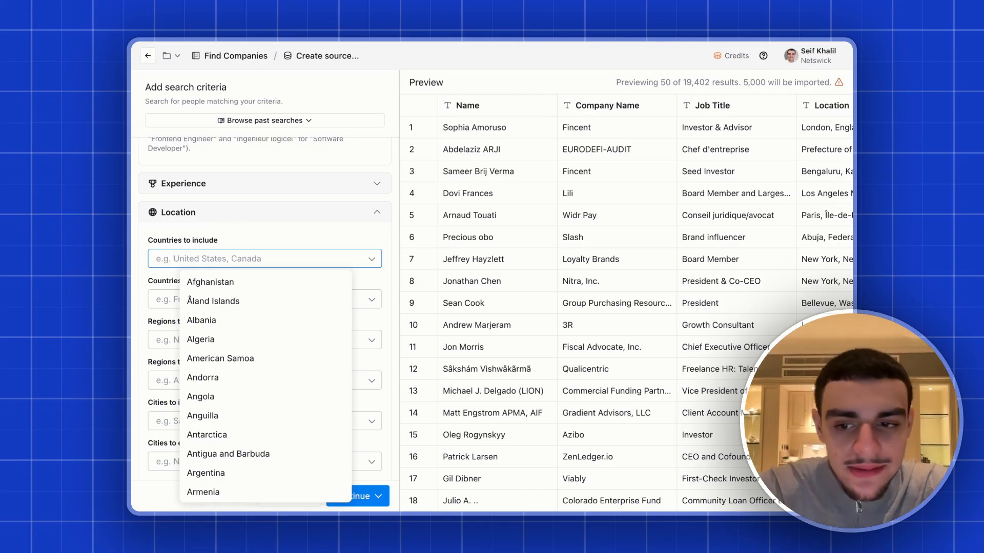
pyautogui.click(333, 228)
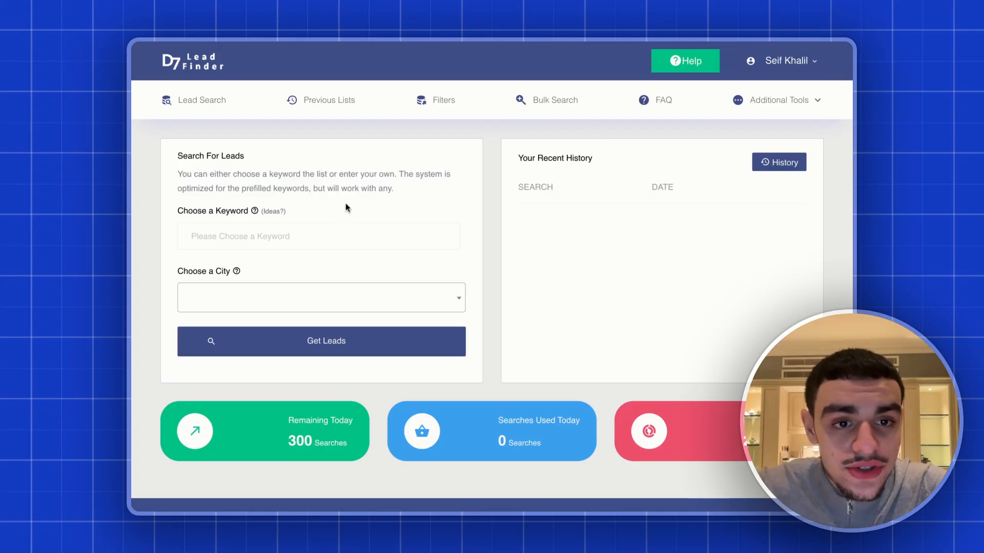
# Switch to D7 Lead Finder and open its Bulk Search page
pyautogui.click(568, 105)
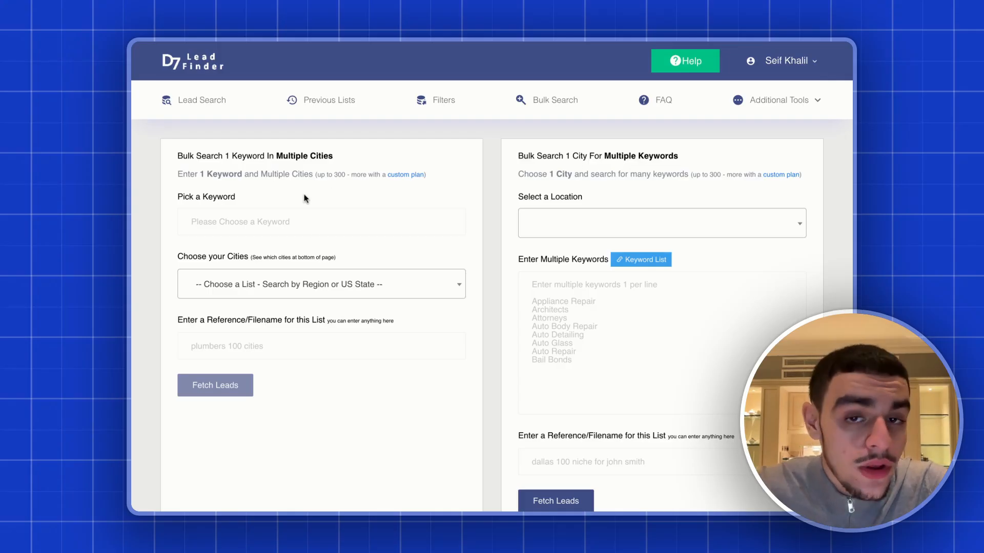
# Enter "Plumbers" as the keyword for the bulk search in multiple cities
pyautogui.scroll(-1, 297, 233)
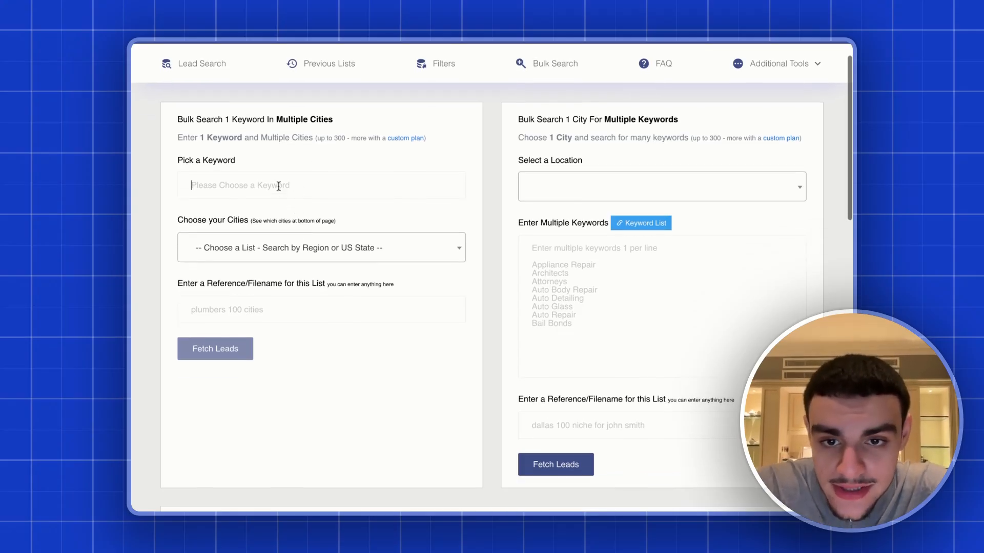
pyautogui.write('plumbers')
pyautogui.click(286, 222)
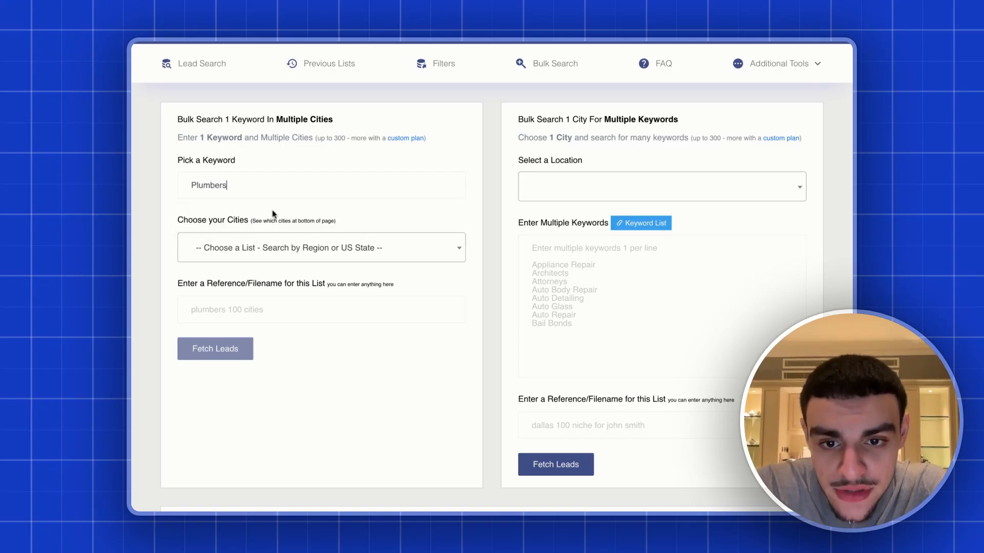
# Choose the "Top 200 USA Cities (200 Searches Used)" list as the cities for the plumbers bulk search
pyautogui.scroll(-1, 307, 271)
pyautogui.click(301, 224)
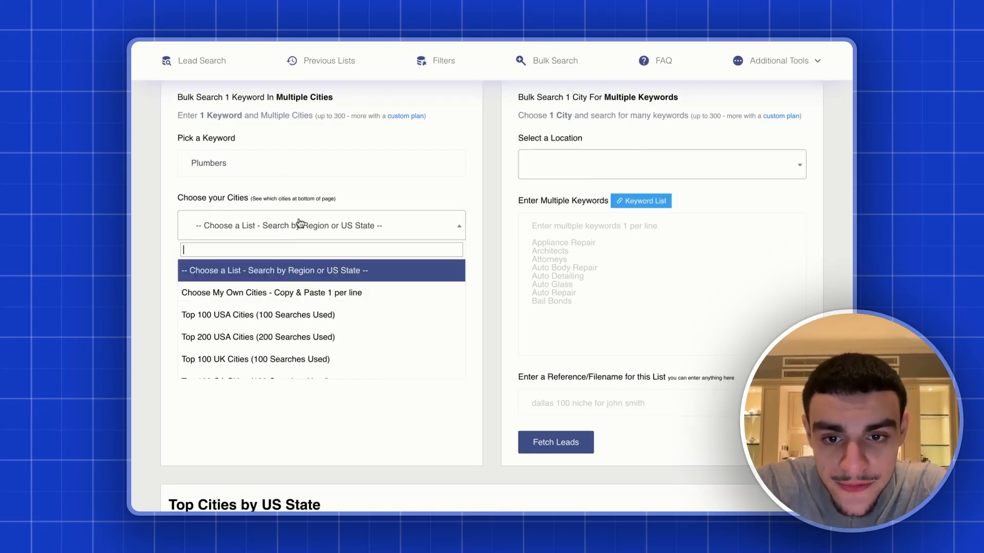
pyautogui.scroll(-1, 296, 316)
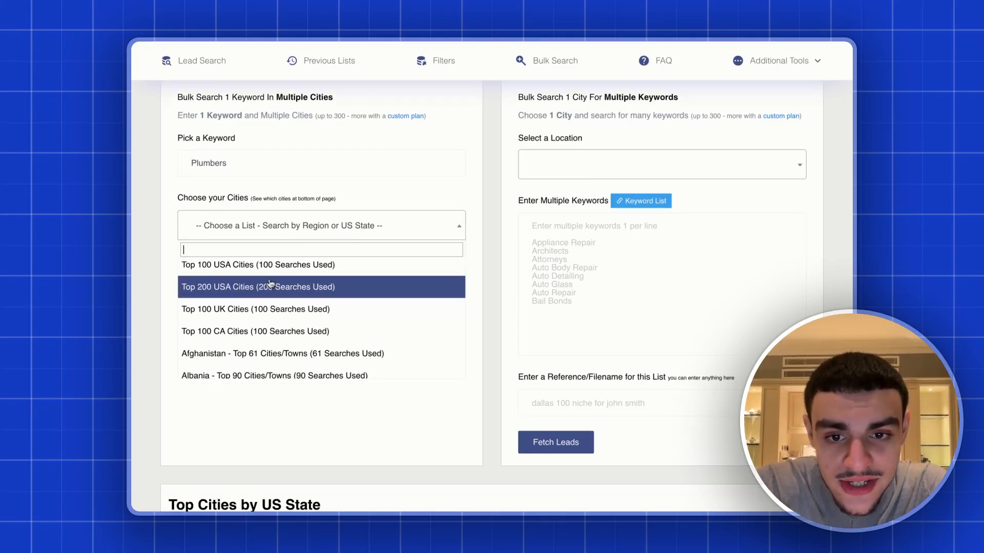
pyautogui.scroll(3, 348, 343)
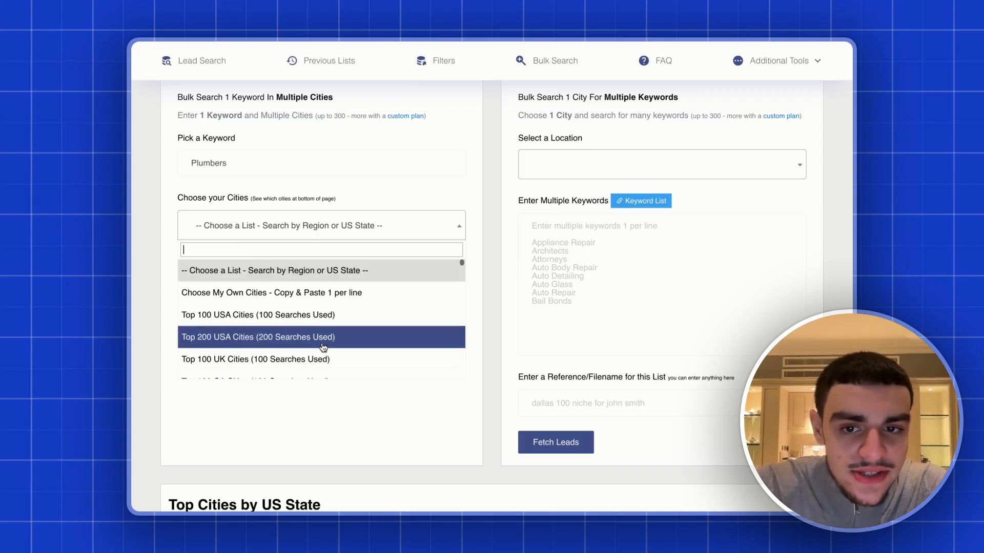
pyautogui.click(347, 218)
pyautogui.click(297, 234)
pyautogui.scroll(-2, 235, 328)
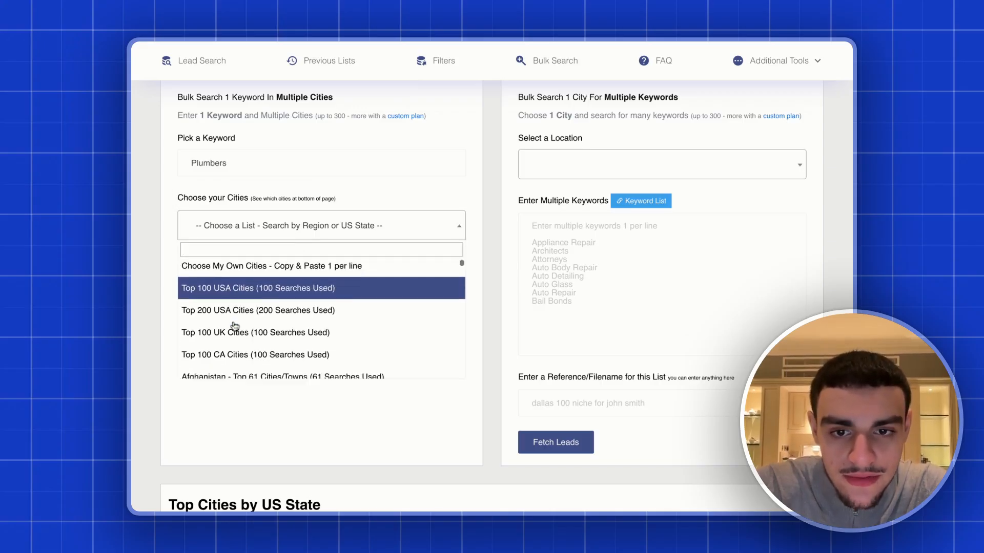
pyautogui.click(222, 301)
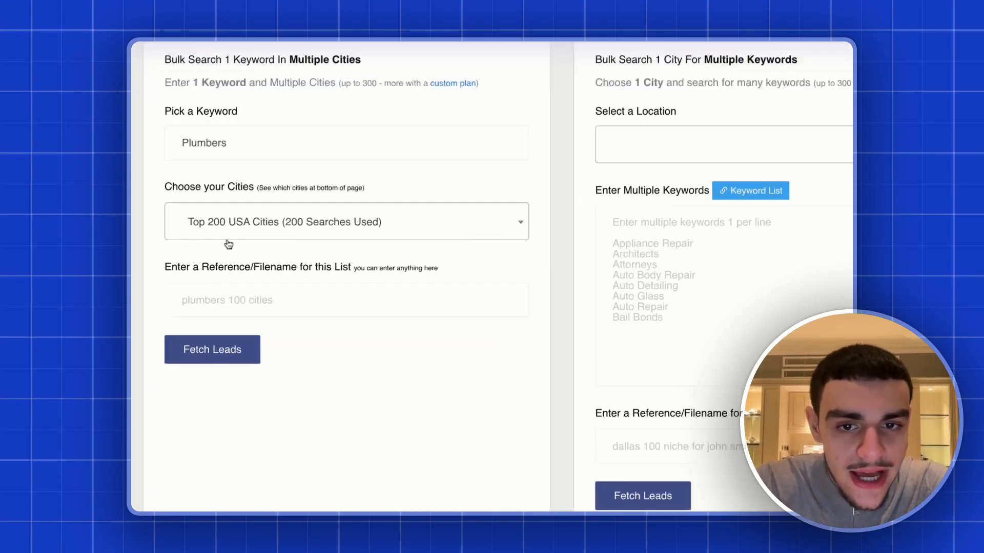
pyautogui.scroll(-1, 318, 328)
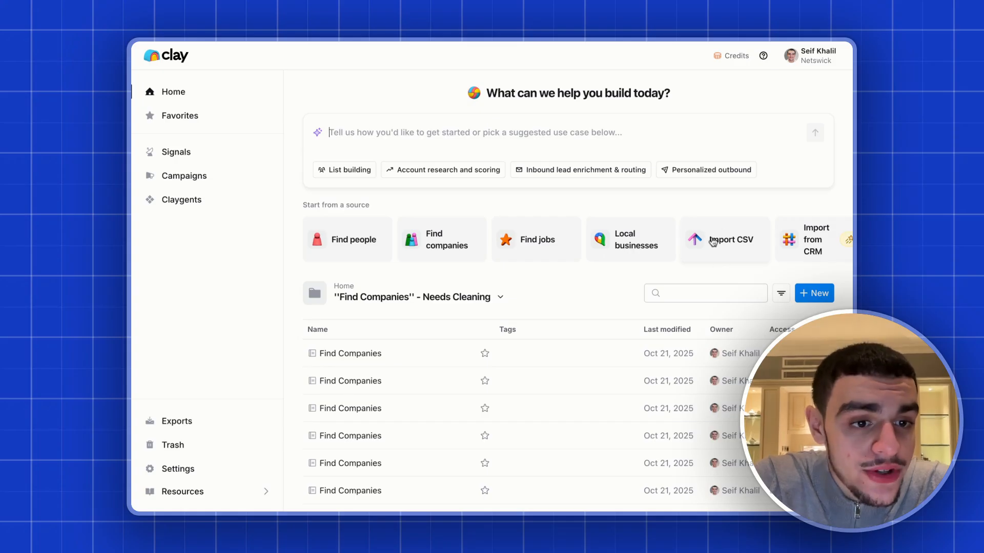
# Switch to Clay and open the first Find Companies workbook in the "Find Companies" - Needs Cleaning folder
pyautogui.click(723, 236)
pyautogui.click(723, 163)
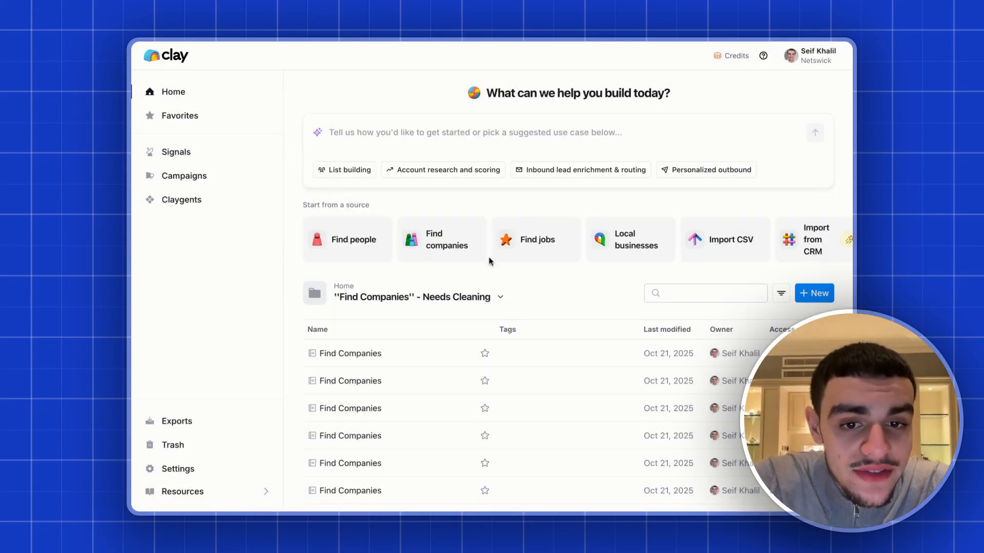
pyautogui.click(405, 363)
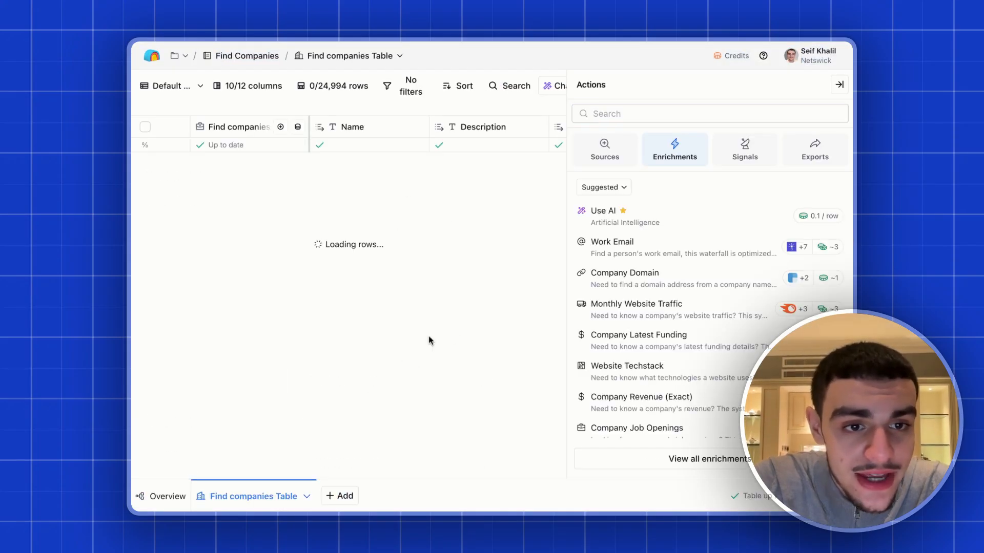
pyautogui.click(840, 84)
pyautogui.click(814, 91)
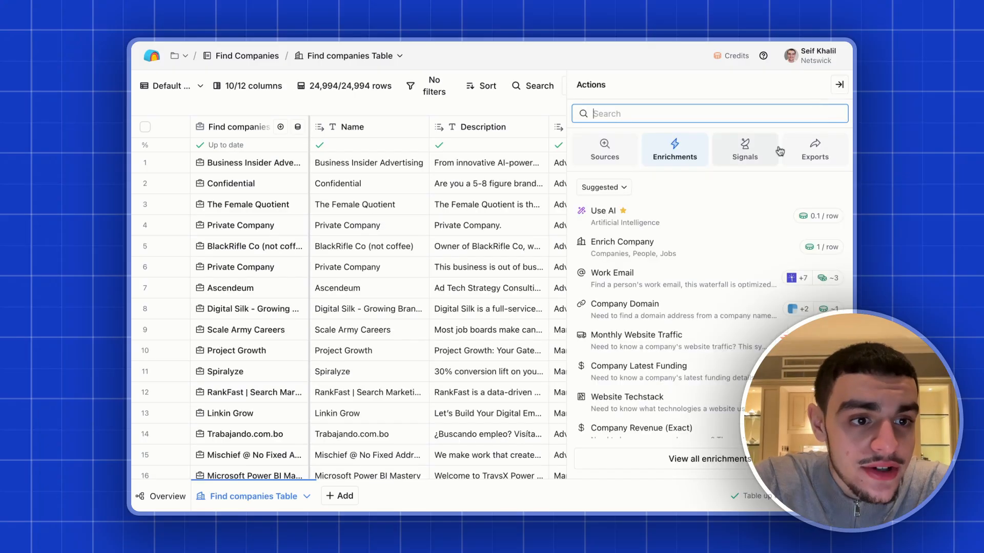
# Start a search for people at these companies and look through its filter sections
pyautogui.click(609, 163)
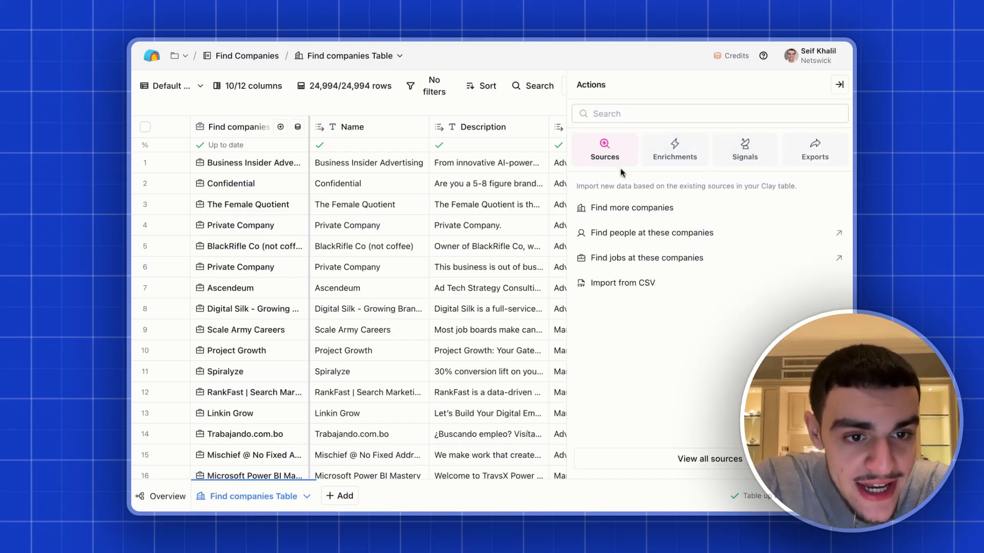
pyautogui.click(653, 232)
pyautogui.scroll(-4, 266, 256)
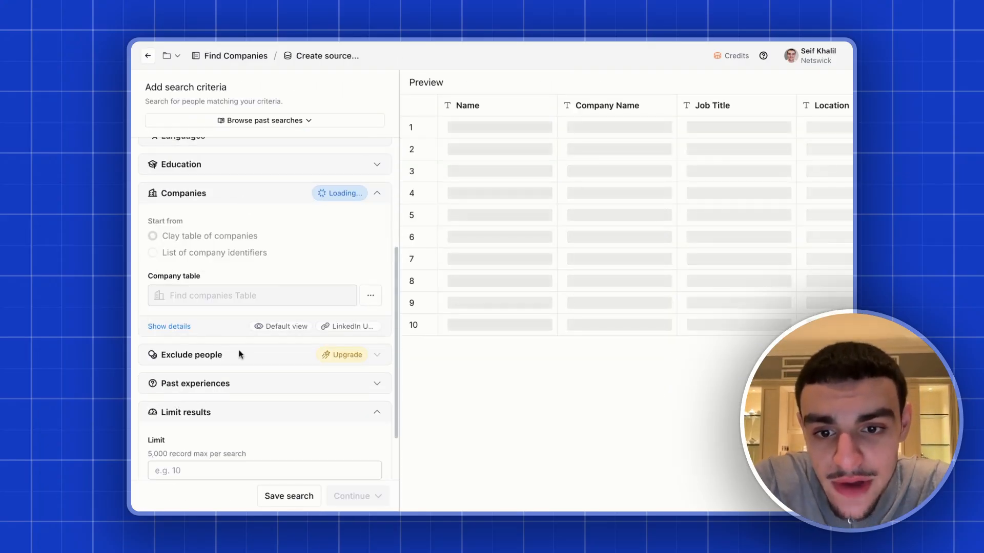
pyautogui.scroll(-1, 198, 260)
pyautogui.scroll(5, 230, 271)
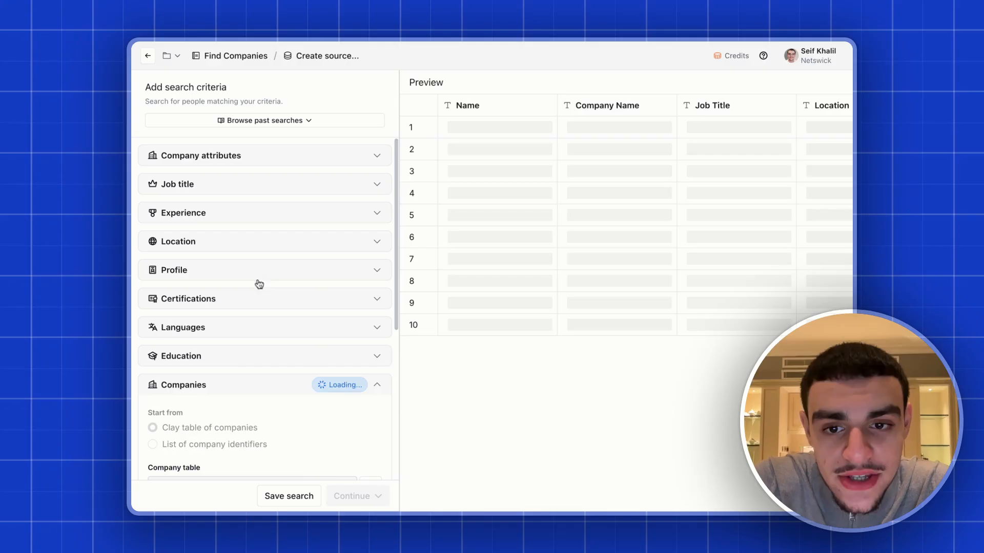
# Examine the Job title filters of the people search, including seniority, job functions and titles to include or exclude
pyautogui.click(220, 187)
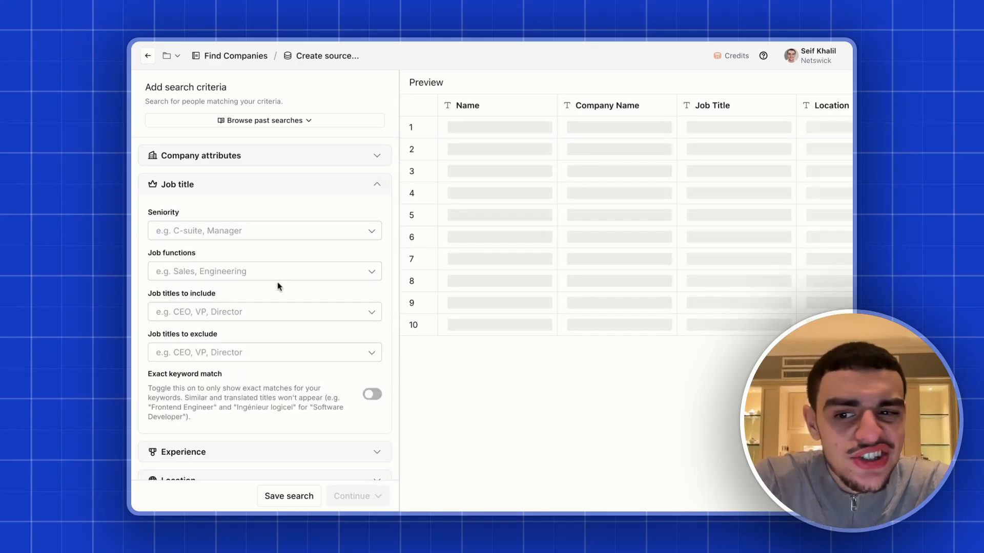
pyautogui.scroll(-2, 325, 264)
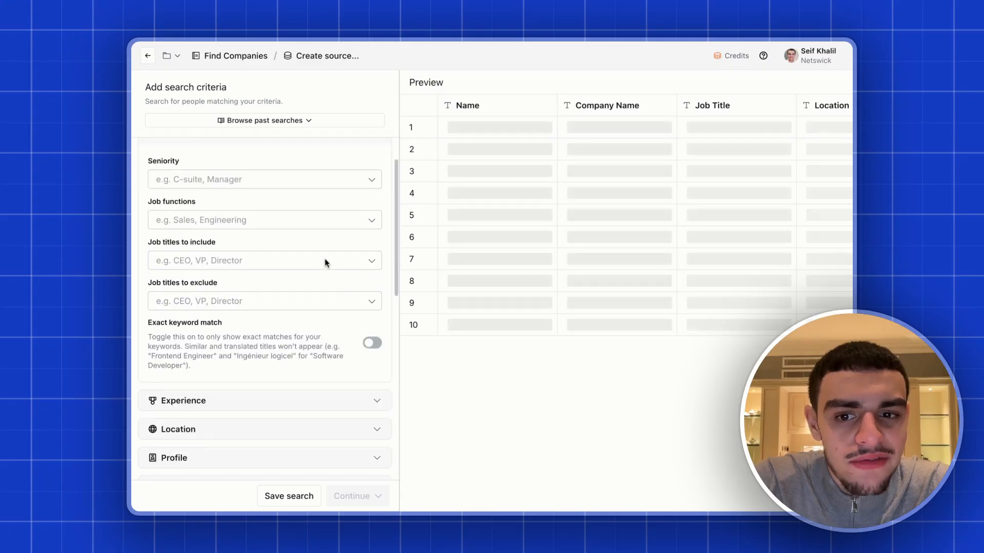
pyautogui.scroll(2, 290, 252)
pyautogui.click(262, 190)
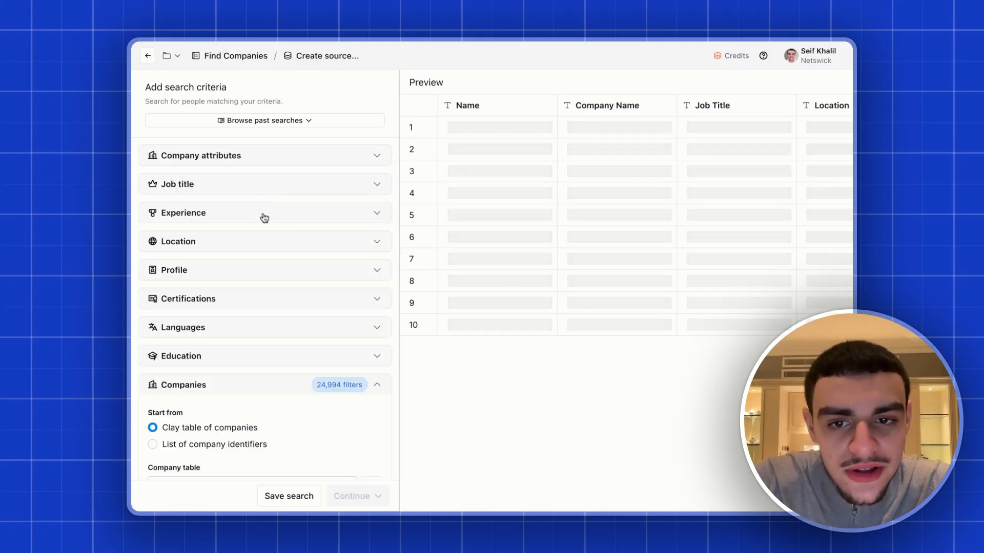
pyautogui.click(262, 182)
pyautogui.scroll(-3, 241, 190)
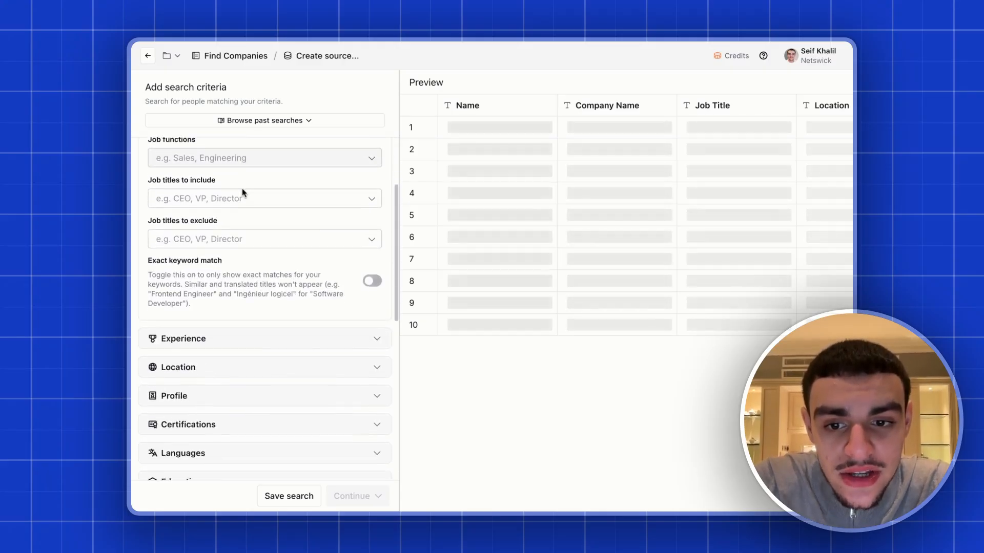
pyautogui.scroll(-3, 241, 192)
pyautogui.scroll(5, 242, 192)
# Examine the Company attributes filters of the people search, including the available company size ranges
pyautogui.click(243, 162)
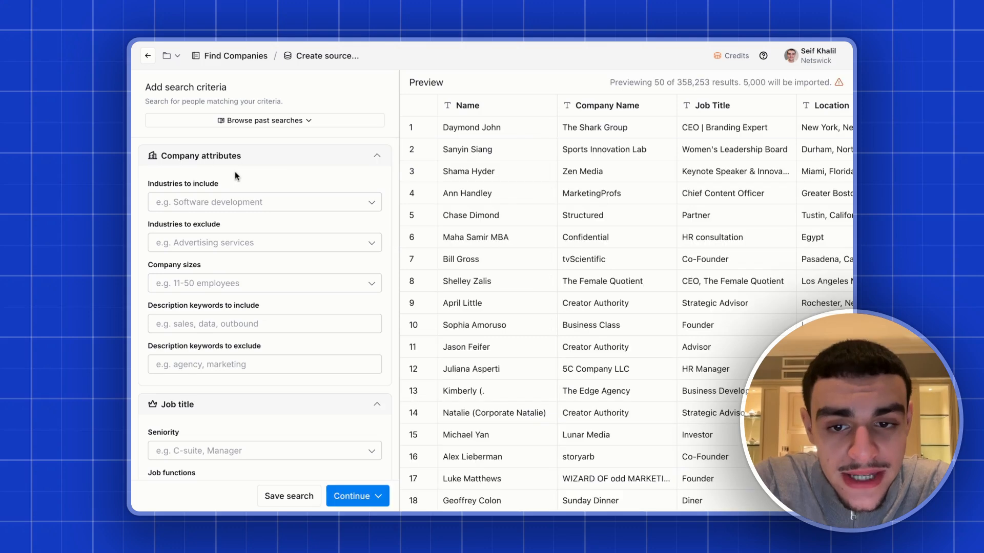
pyautogui.scroll(-1, 235, 174)
pyautogui.click(205, 247)
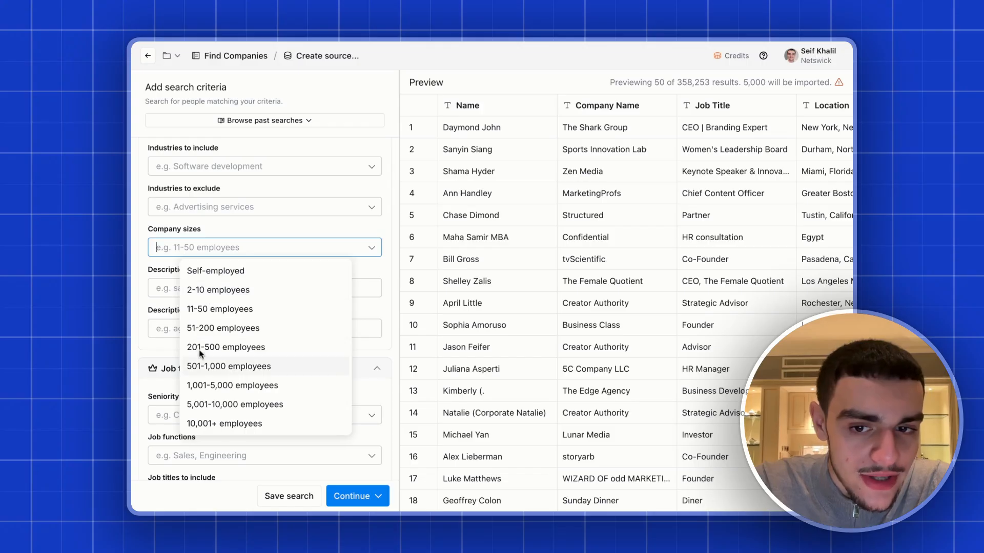
pyautogui.click(253, 210)
pyautogui.scroll(-3, 253, 240)
pyautogui.scroll(-2, 254, 241)
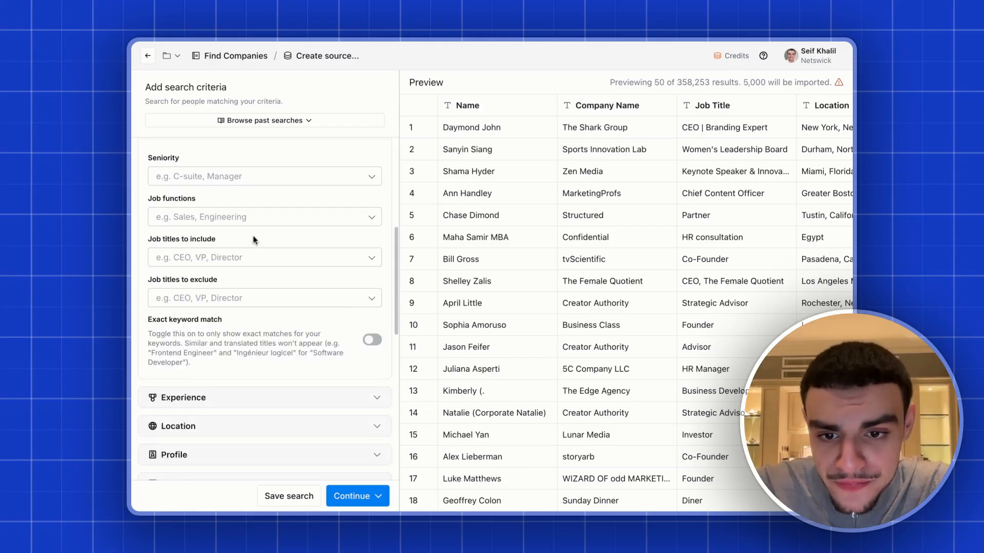
# Import the people search results into a new table
pyautogui.scroll(-5, 231, 236)
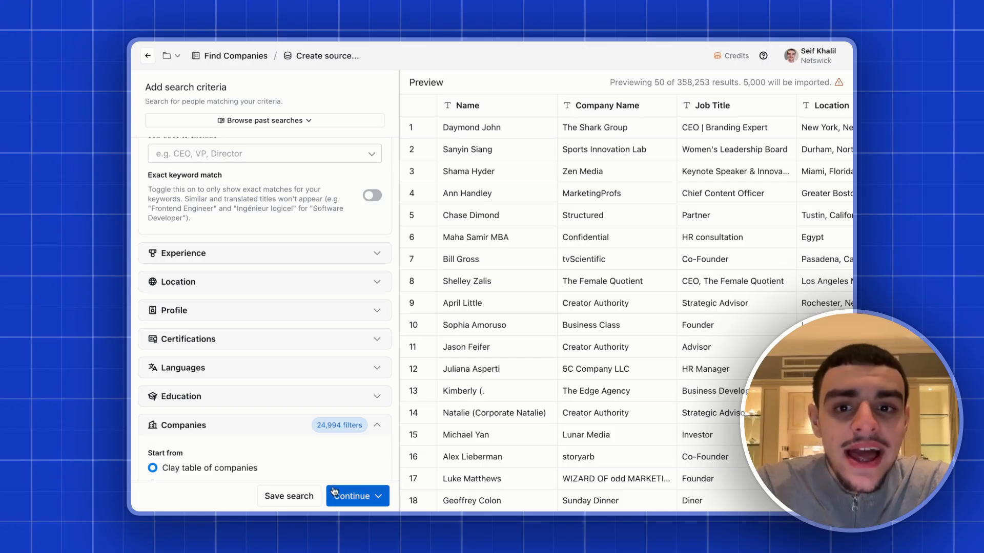
pyautogui.click(366, 487)
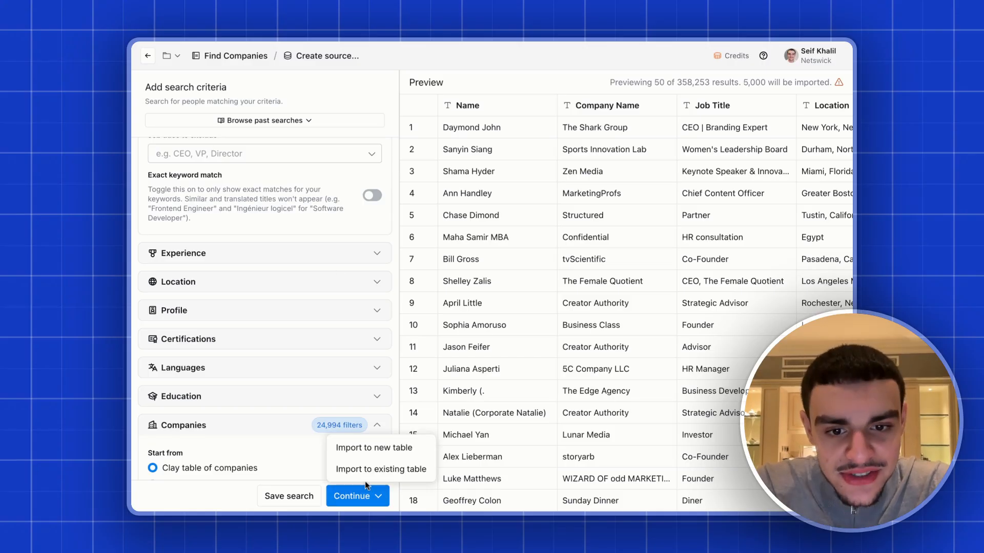
pyautogui.click(378, 448)
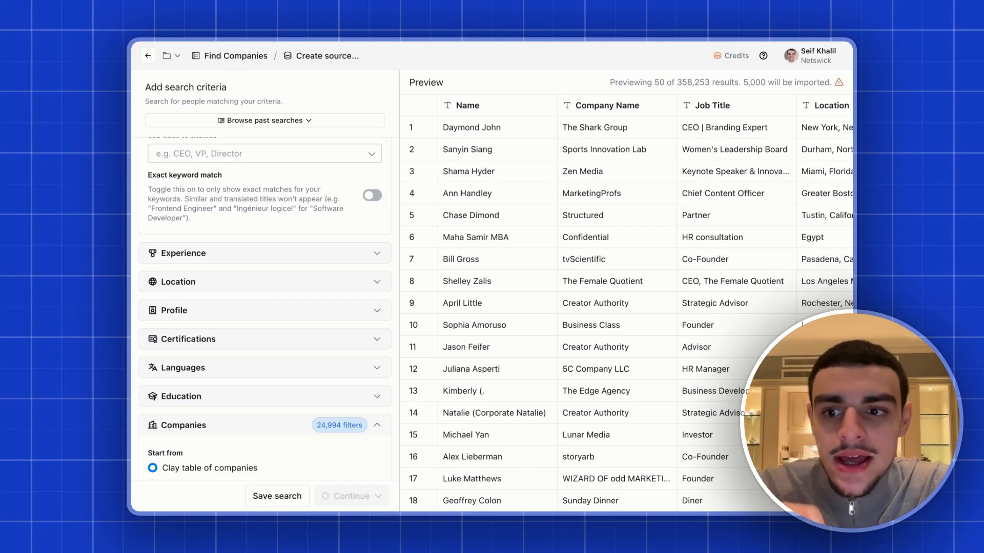
# Search the actions for "find work", and close the Actions pane of the Find people Table
pyautogui.write('find work')
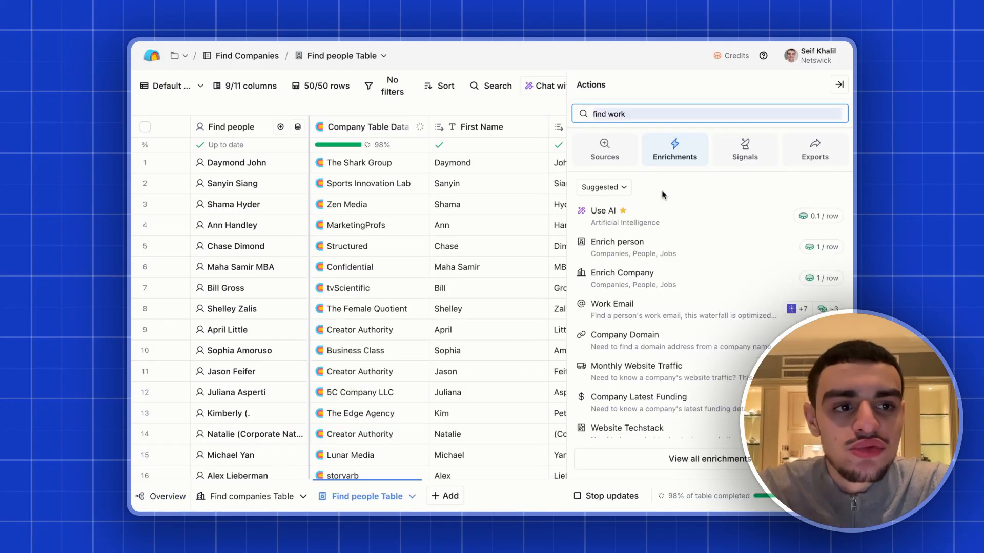
pyautogui.click(540, 128)
pyautogui.click(836, 88)
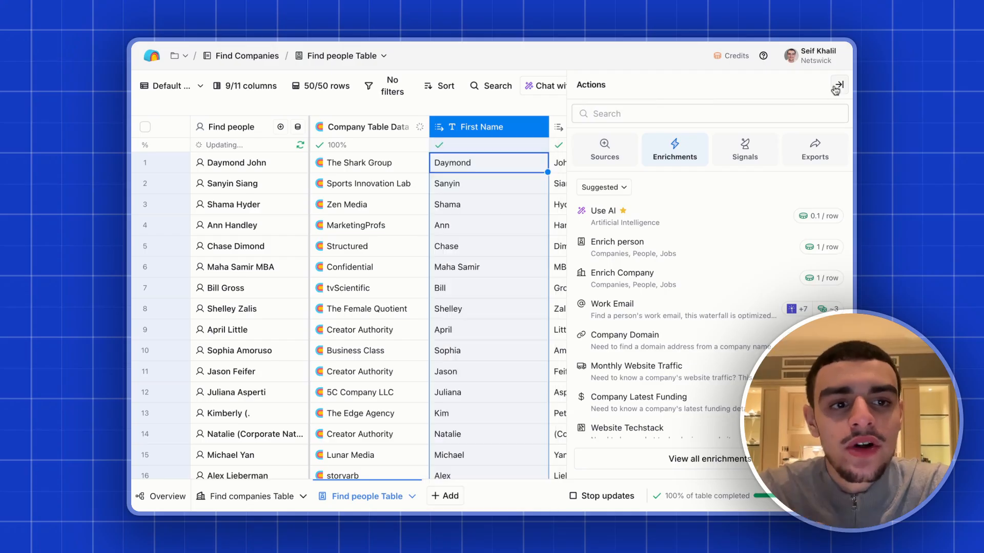
pyautogui.click(836, 89)
# Review the people table's columns from Last Name through Company Domain and LinkedIn Profile
pyautogui.hscroll(4, 701, 214)
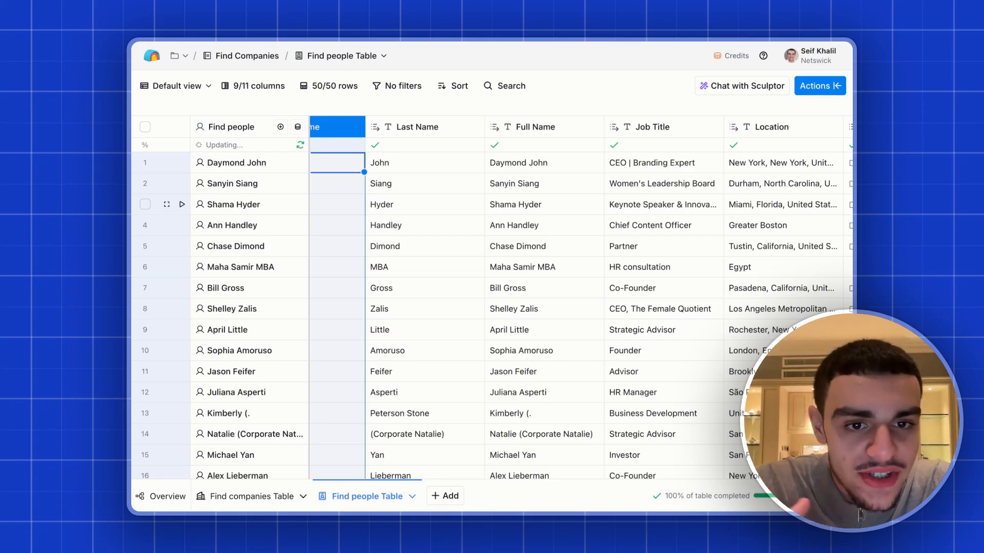
pyautogui.hscroll(5, 580, 186)
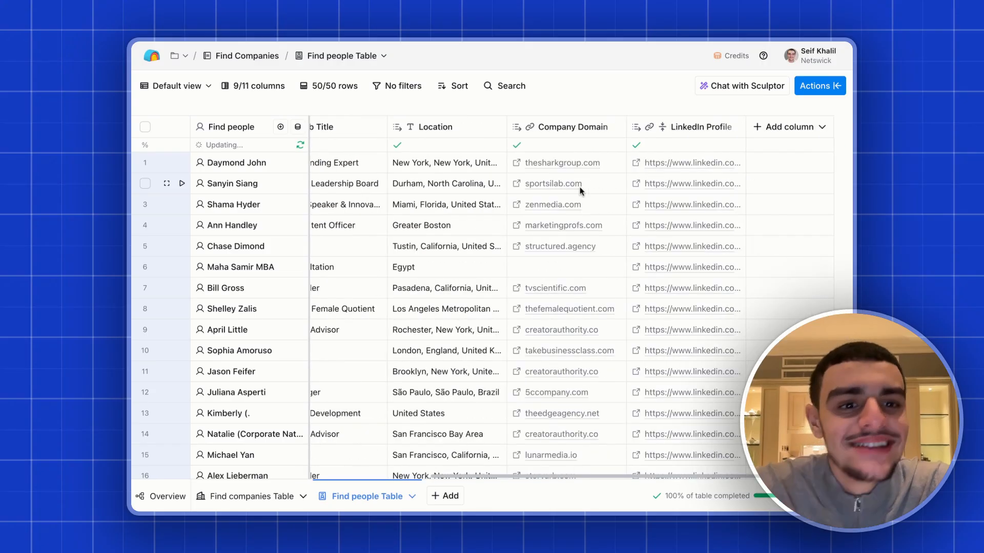
pyautogui.click(579, 186)
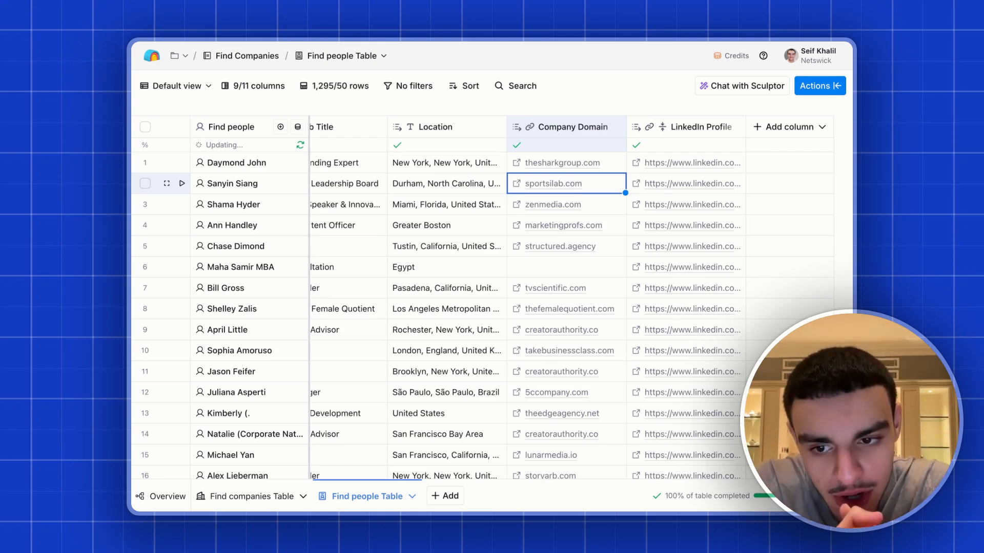
# Open the full enrichment catalogue for the Find people Table and show its integrations
pyautogui.click(816, 87)
pyautogui.click(612, 148)
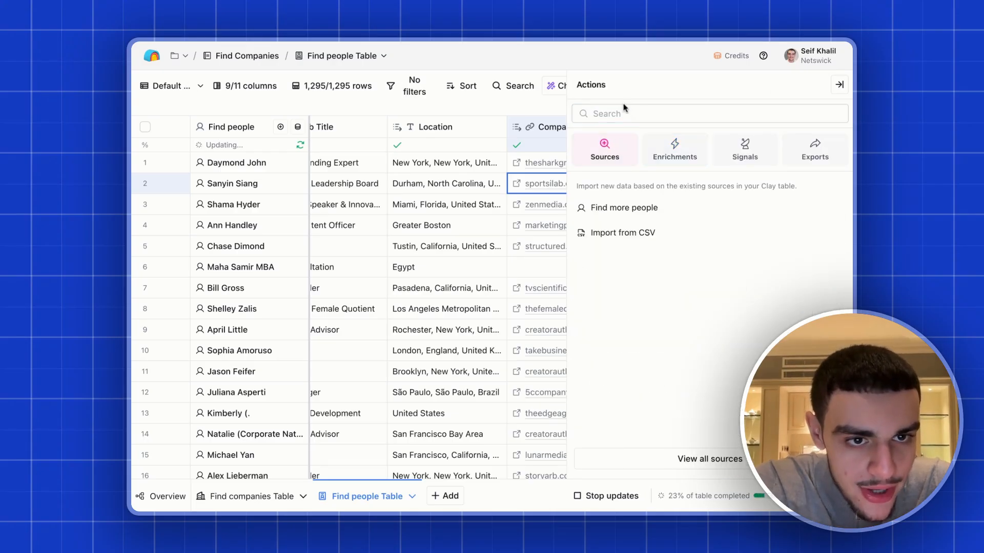
pyautogui.click(676, 149)
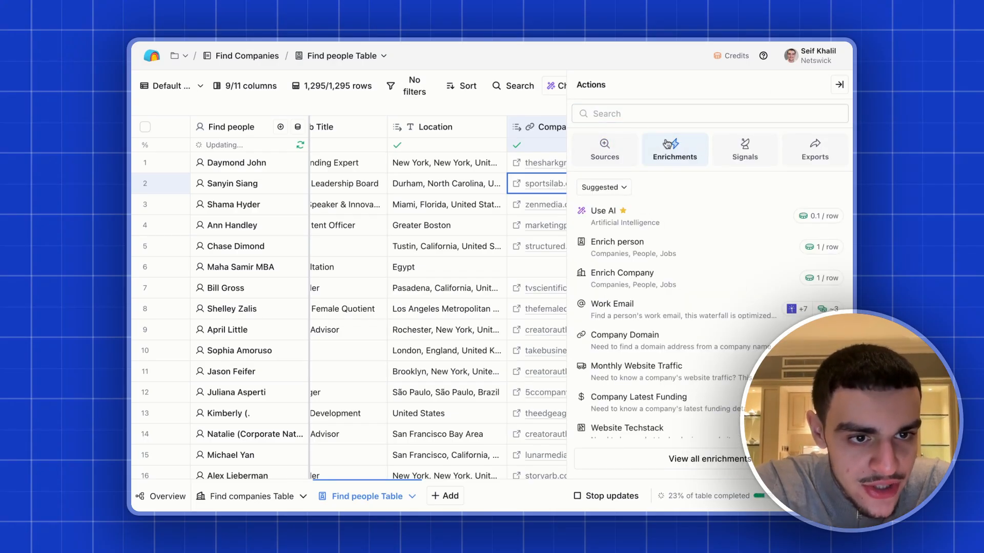
pyautogui.click(694, 464)
pyautogui.click(362, 147)
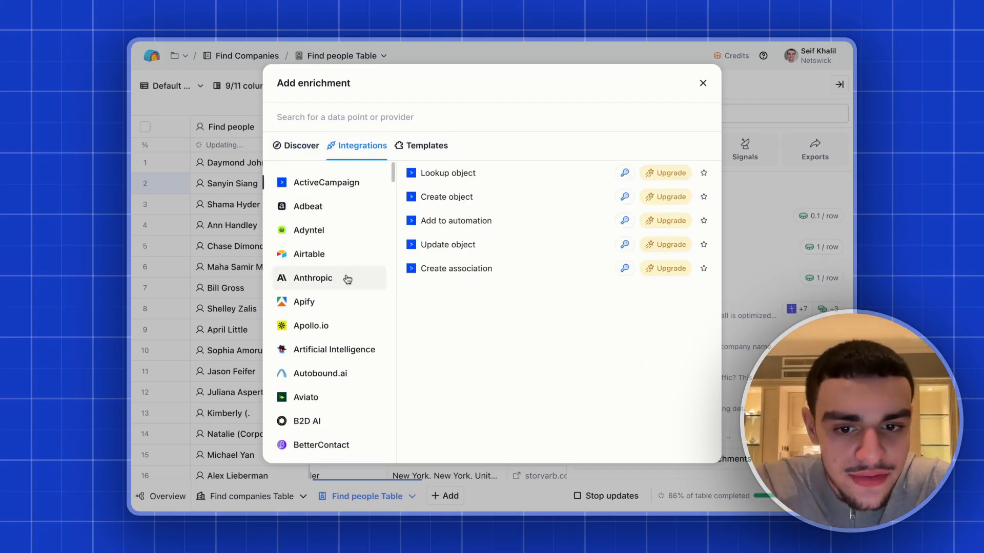
# Examine the enrichments offered by the Bright Data, BuiltWith and Champify integrations
pyautogui.scroll(-3, 345, 279)
pyautogui.scroll(-4, 346, 285)
pyautogui.click(354, 353)
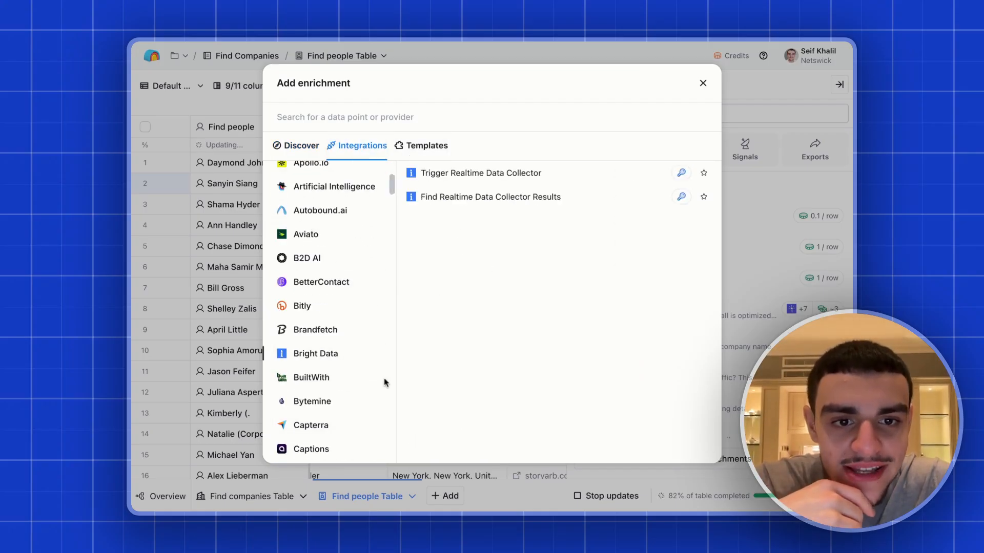
pyautogui.click(348, 378)
pyautogui.click(350, 408)
pyautogui.scroll(-3, 347, 333)
pyautogui.click(345, 312)
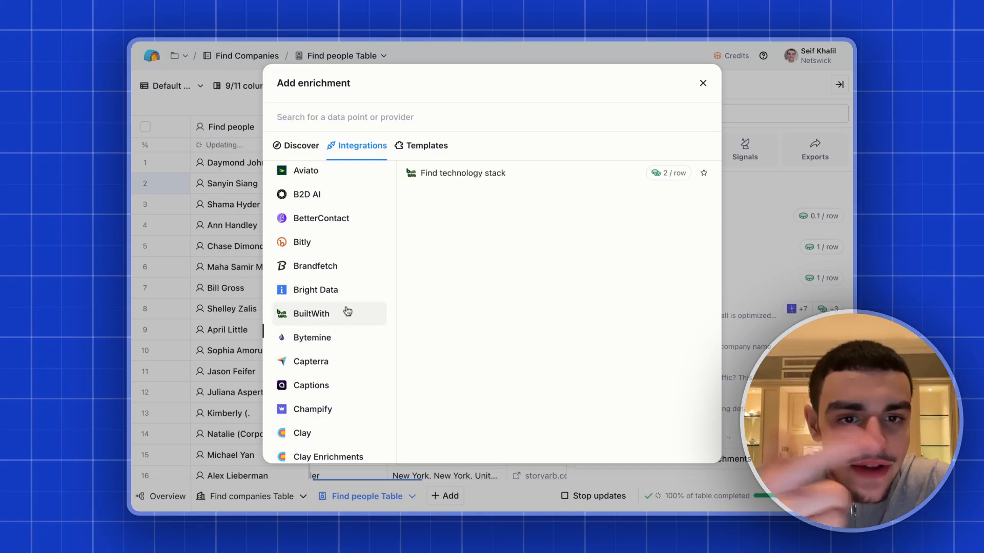
pyautogui.scroll(-6, 348, 311)
pyautogui.click(345, 287)
pyautogui.click(344, 264)
pyautogui.scroll(-5, 345, 266)
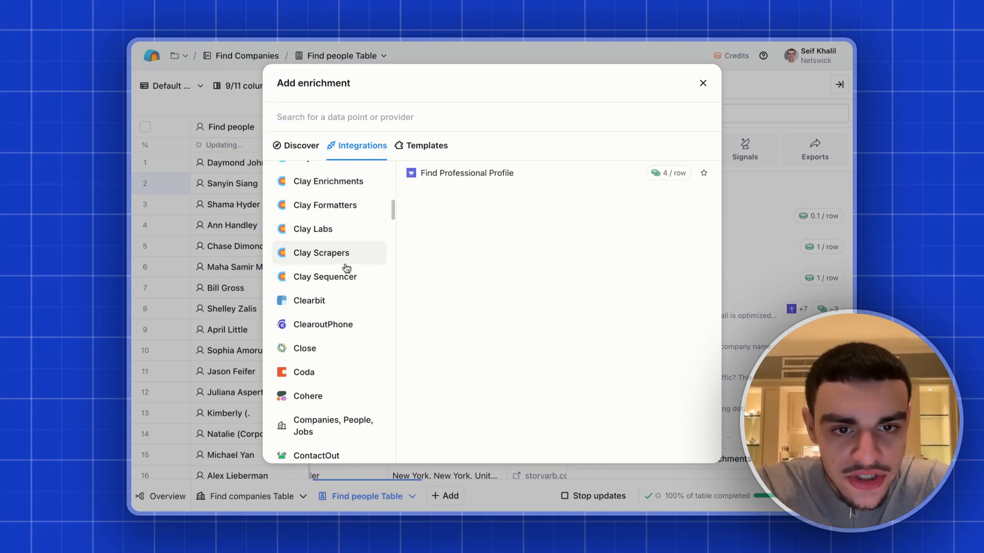
# Examine the enrichments offered by the Close and Datagma integrations
pyautogui.click(350, 320)
pyautogui.scroll(-4, 333, 256)
pyautogui.click(329, 229)
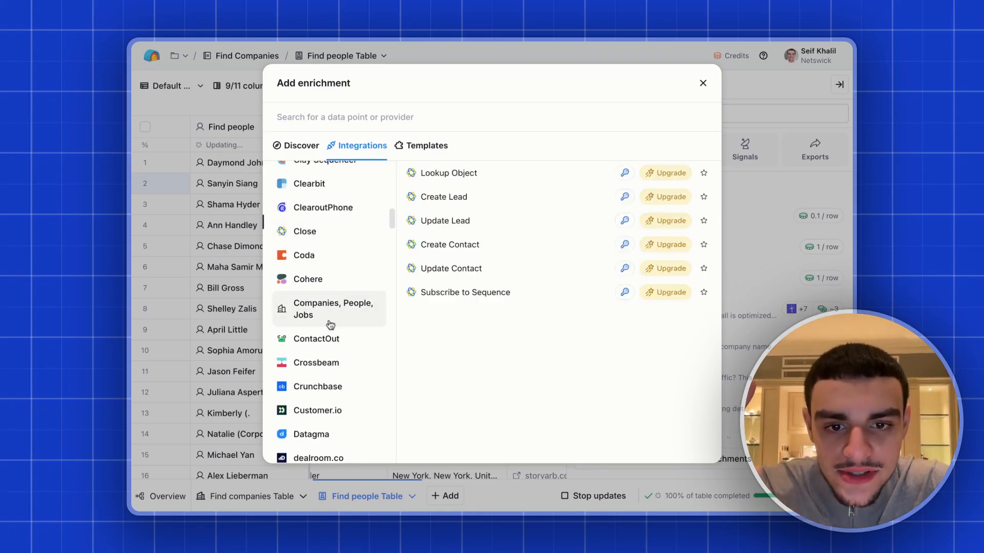
pyautogui.click(330, 321)
pyautogui.scroll(-4, 333, 322)
pyautogui.click(333, 327)
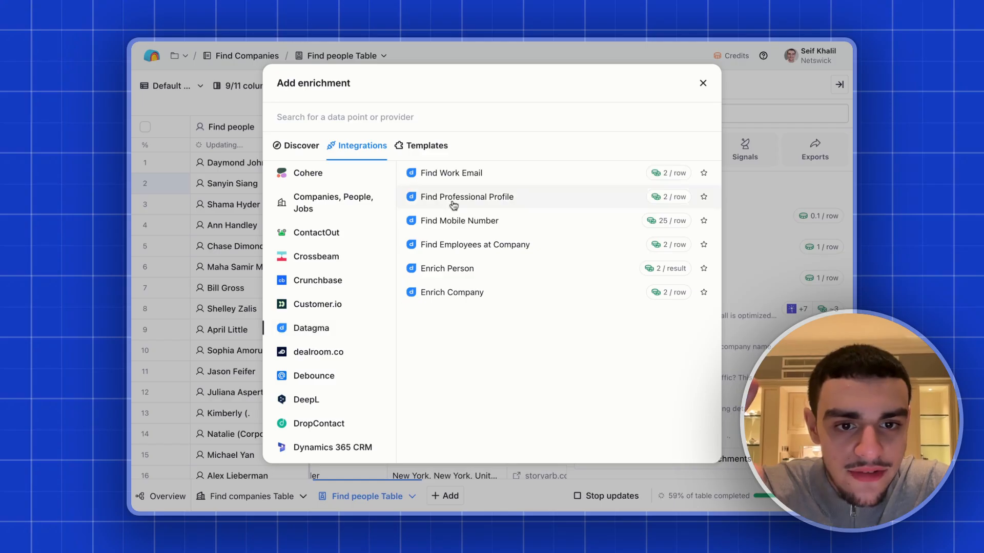
# Examine the actions offered by the Dynamics 365 CRM and HG Insights integrations
pyautogui.scroll(-2, 354, 328)
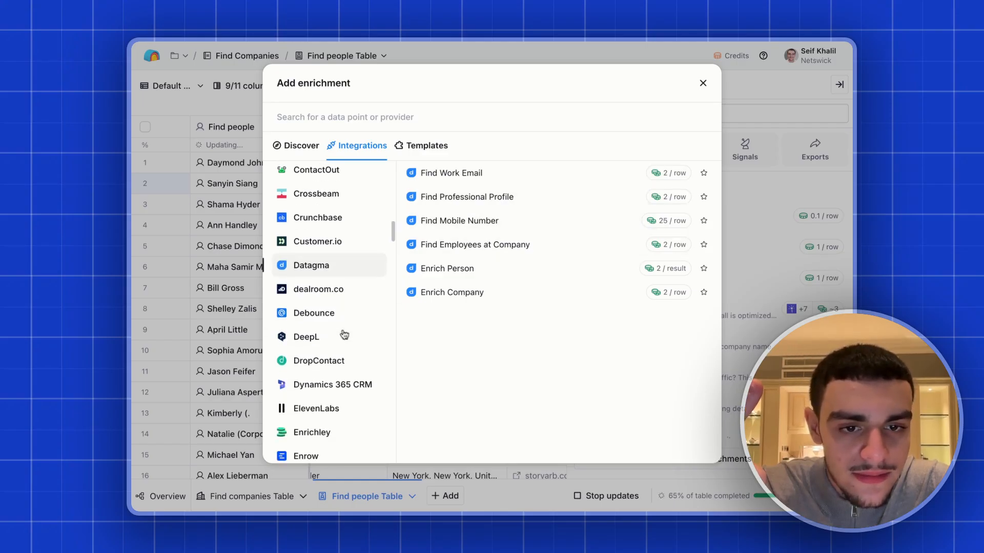
pyautogui.scroll(-1, 370, 349)
pyautogui.click(374, 345)
pyautogui.scroll(-4, 348, 318)
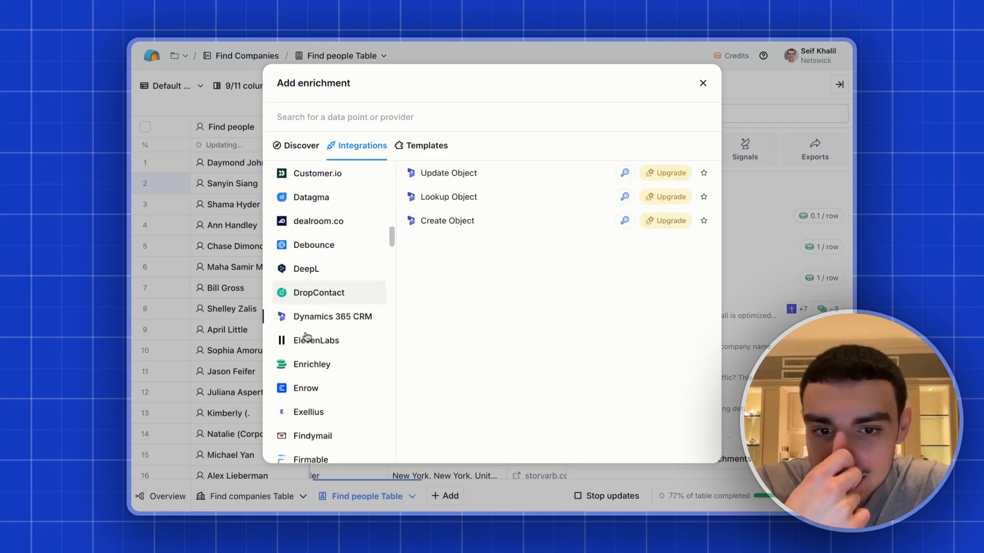
pyautogui.scroll(-15, 340, 282)
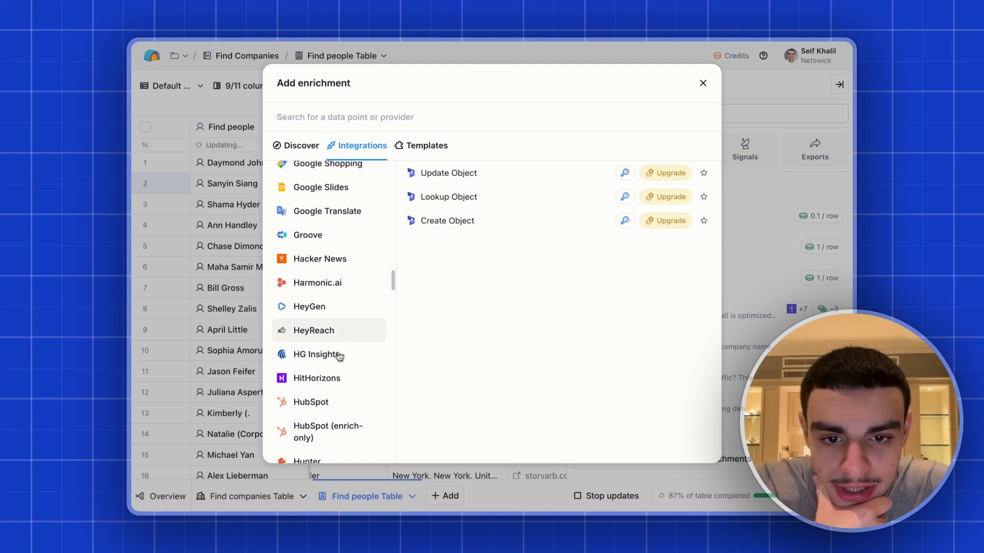
pyautogui.click(336, 353)
pyautogui.scroll(-5, 351, 305)
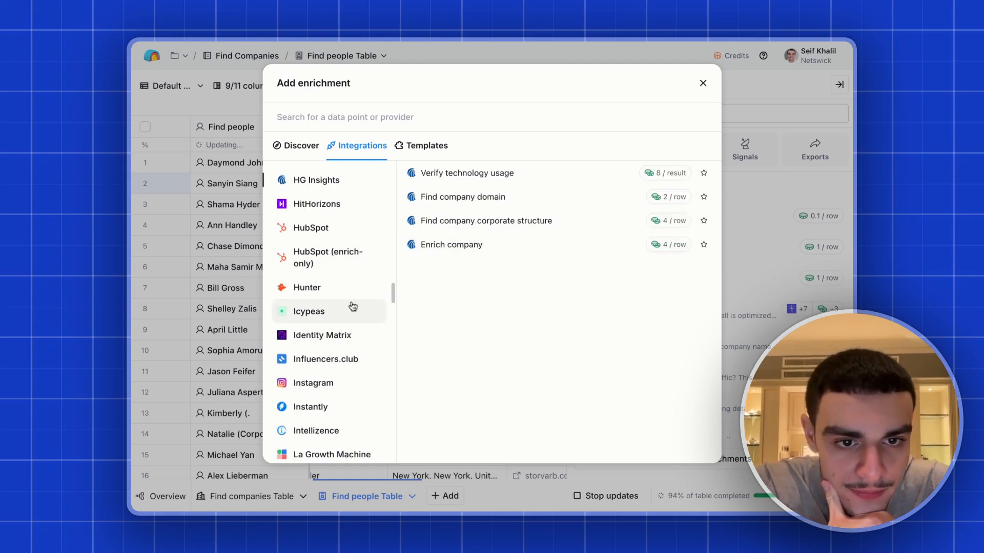
# Examine the enrichments offered by the Identity Matrix and Instagram integrations
pyautogui.scroll(-1, 379, 302)
pyautogui.click(361, 298)
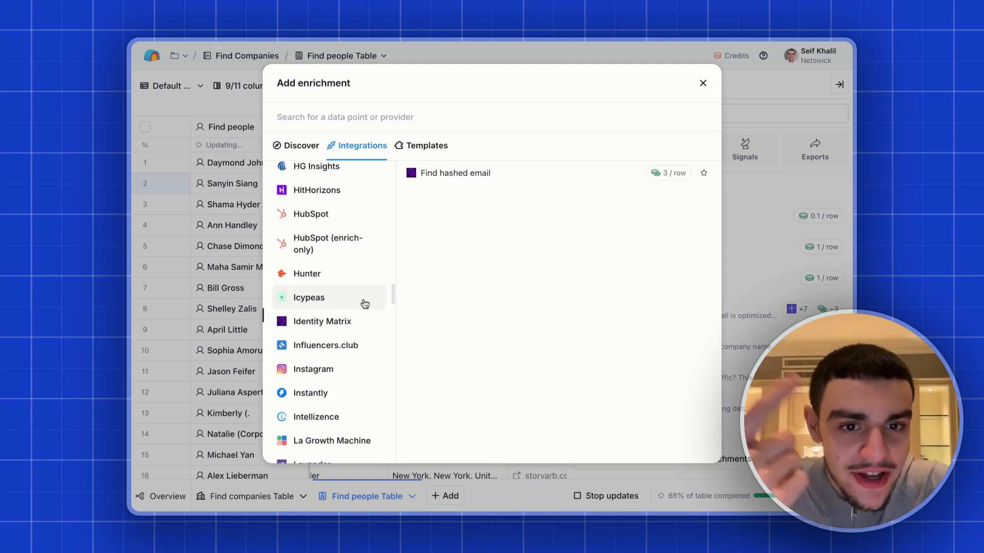
pyautogui.scroll(-2, 353, 388)
pyautogui.click(368, 295)
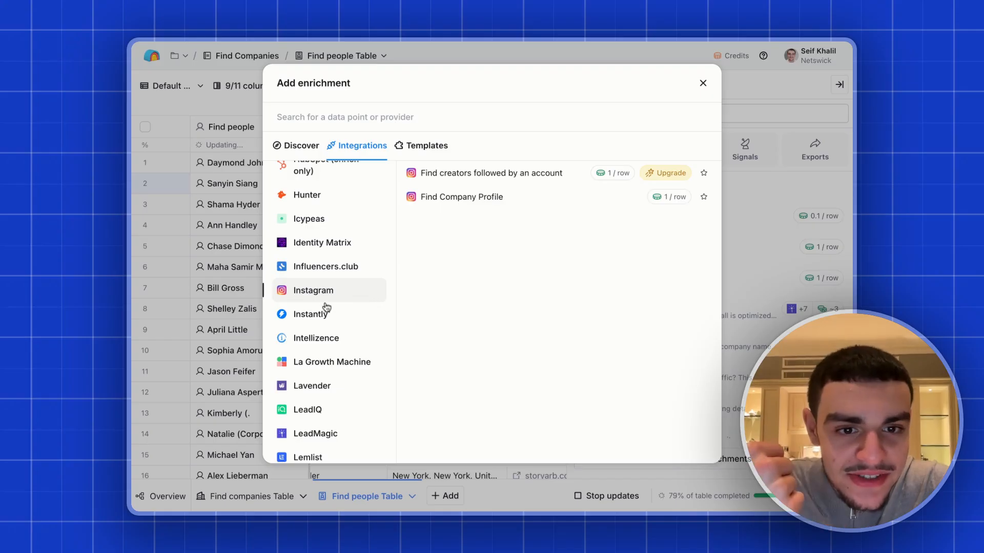
# Examine the actions offered by the LinkedIn Community, Linear and Limadata integrations
pyautogui.scroll(-5, 350, 261)
pyautogui.click(318, 322)
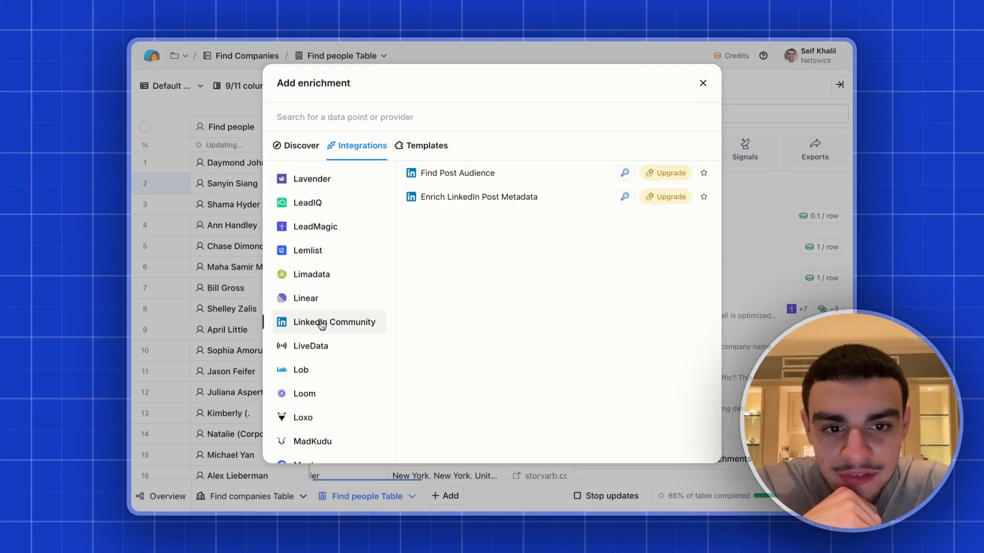
pyautogui.click(321, 301)
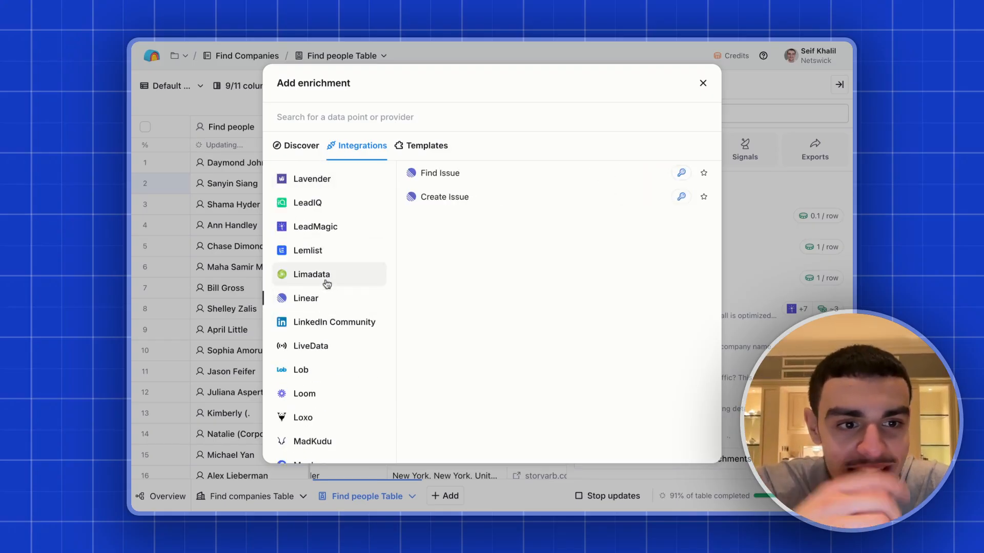
pyautogui.click(327, 283)
pyautogui.scroll(-5, 327, 283)
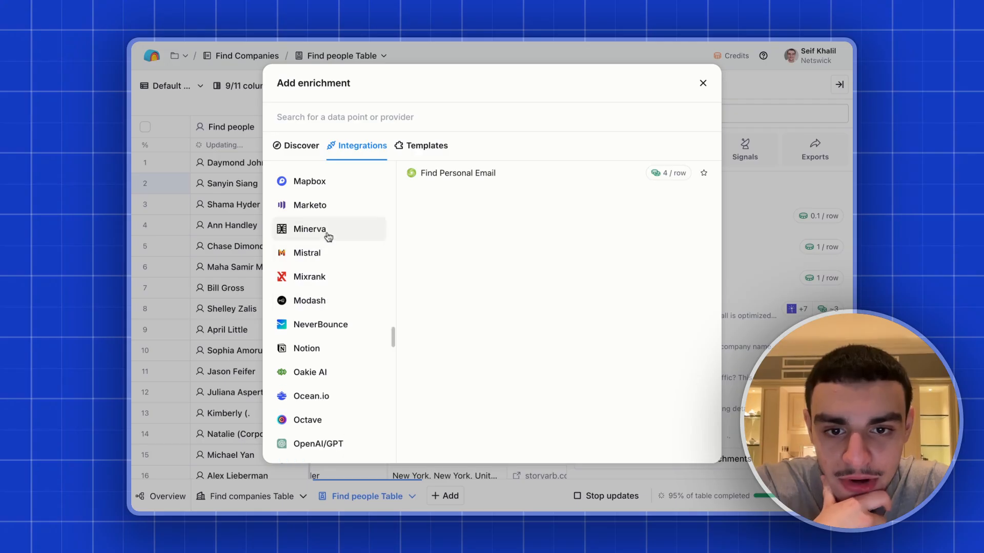
# Examine the lookalike people and company enrichments offered by Ocean.io
pyautogui.scroll(-2, 329, 236)
pyautogui.click(313, 302)
pyautogui.click(313, 323)
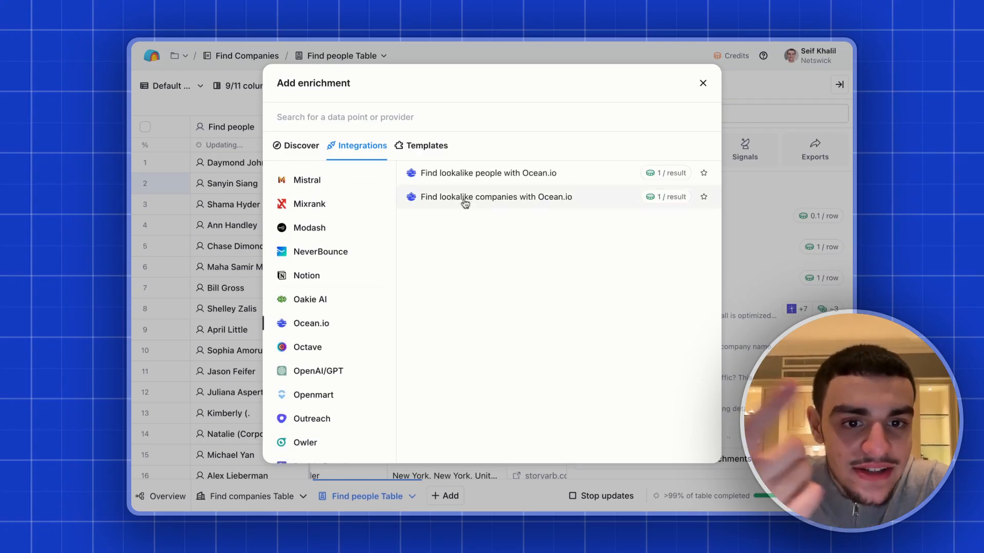
# Examine the enrichments offered by the Semrush and Shopify integrations, and look through the integrations listed after them
pyautogui.scroll(-4, 352, 314)
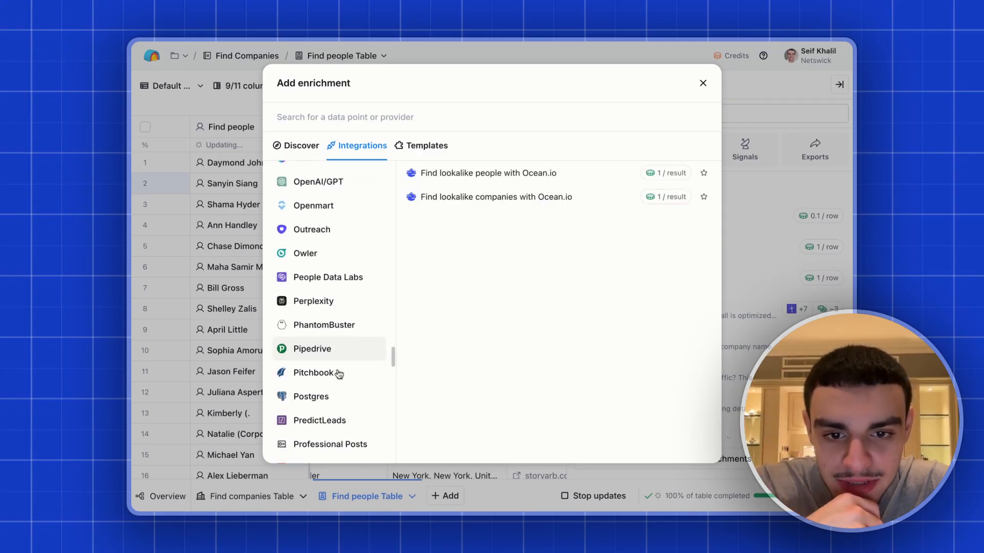
pyautogui.scroll(-3, 338, 374)
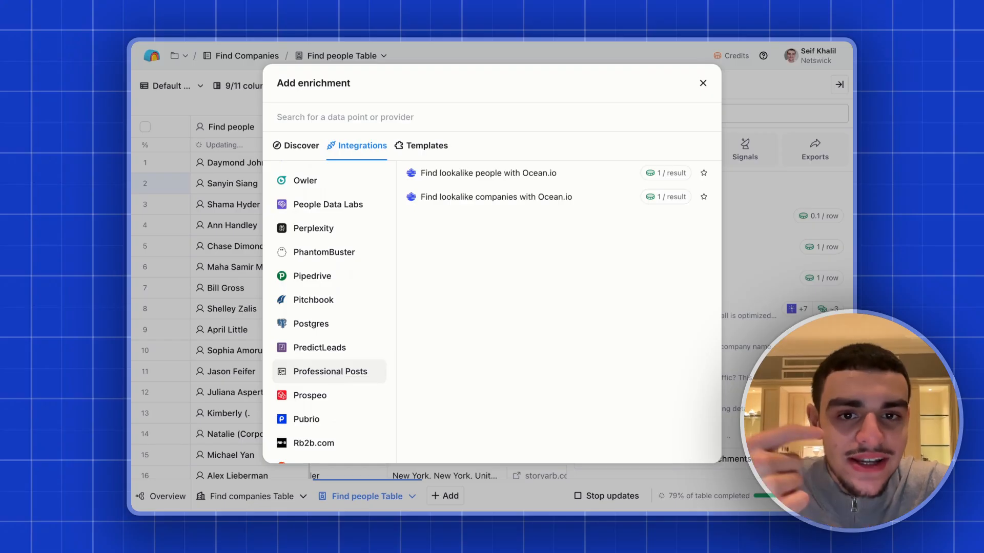
pyautogui.scroll(-4, 329, 376)
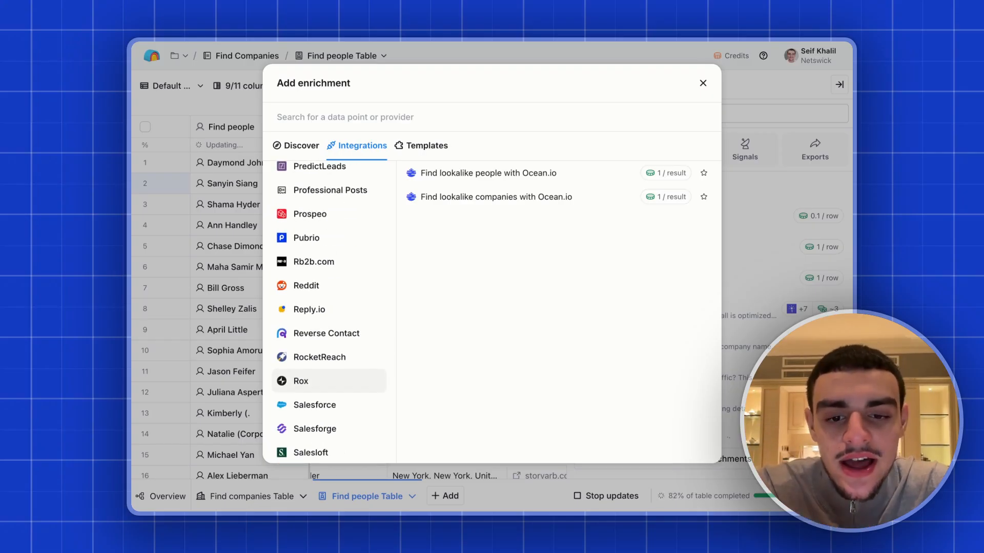
pyautogui.scroll(-4, 328, 374)
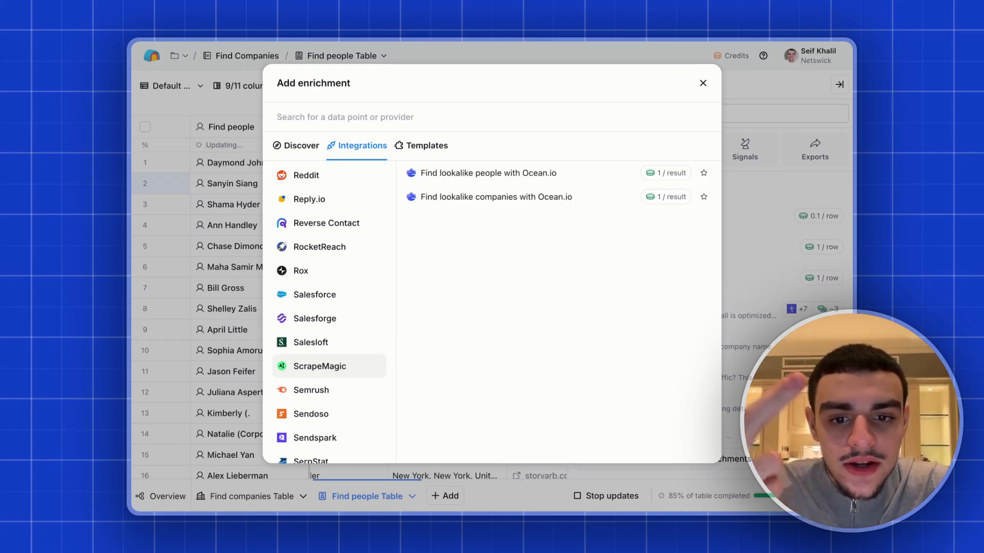
pyautogui.click(340, 388)
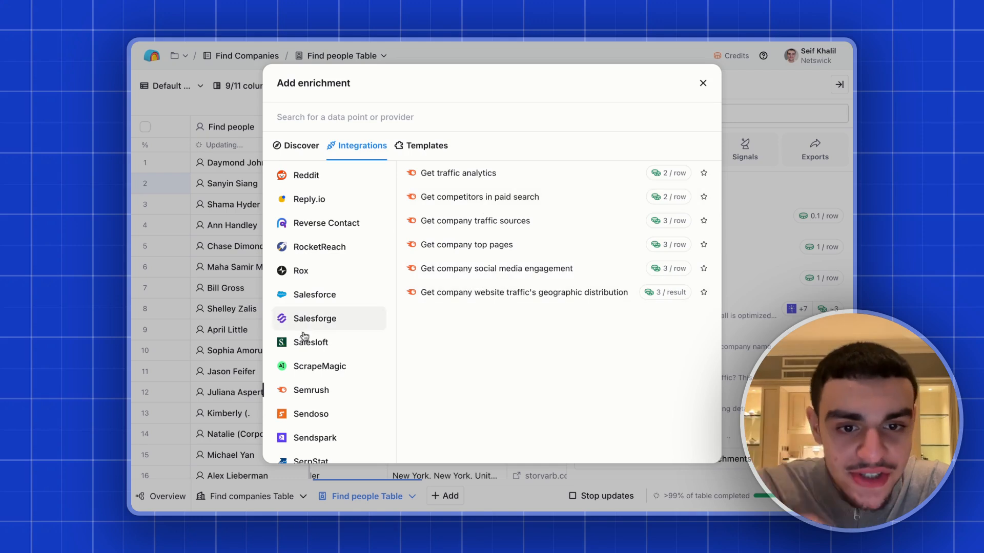
pyautogui.scroll(-3, 330, 360)
pyautogui.click(328, 335)
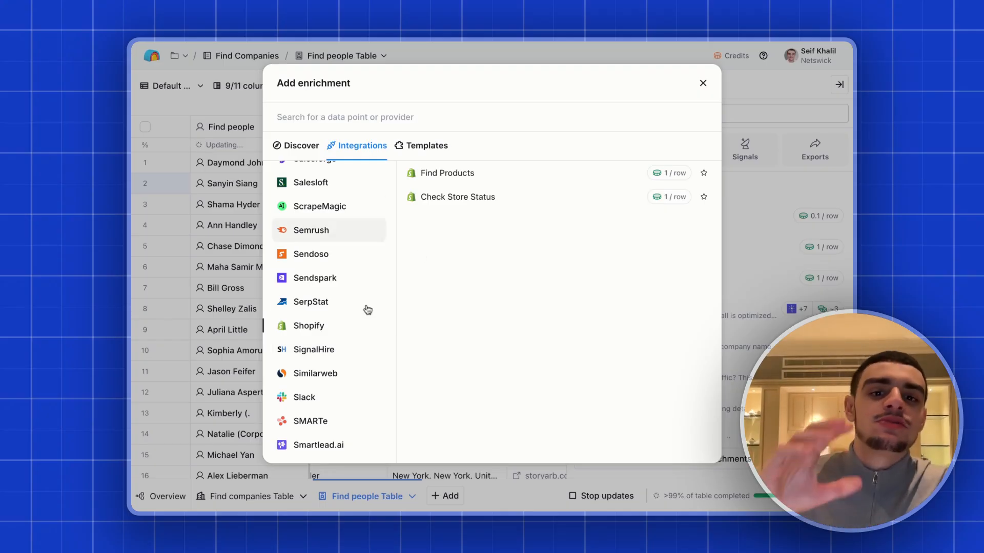
pyautogui.scroll(-3, 361, 300)
pyautogui.scroll(-2, 353, 297)
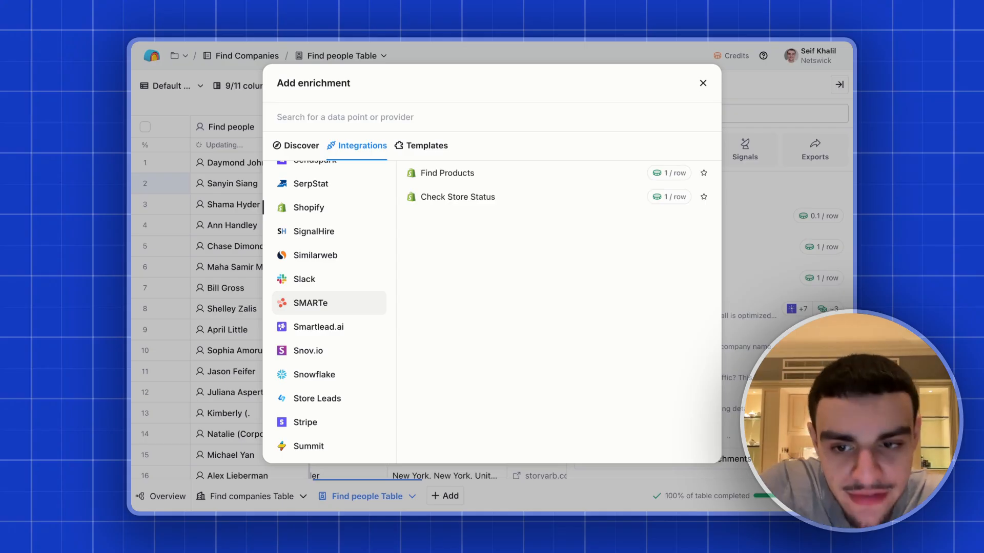
# Search the enrichment catalogue for "claygent" and open the Claygent (AI Web Researcher) enrichment for the people table
pyautogui.click(301, 152)
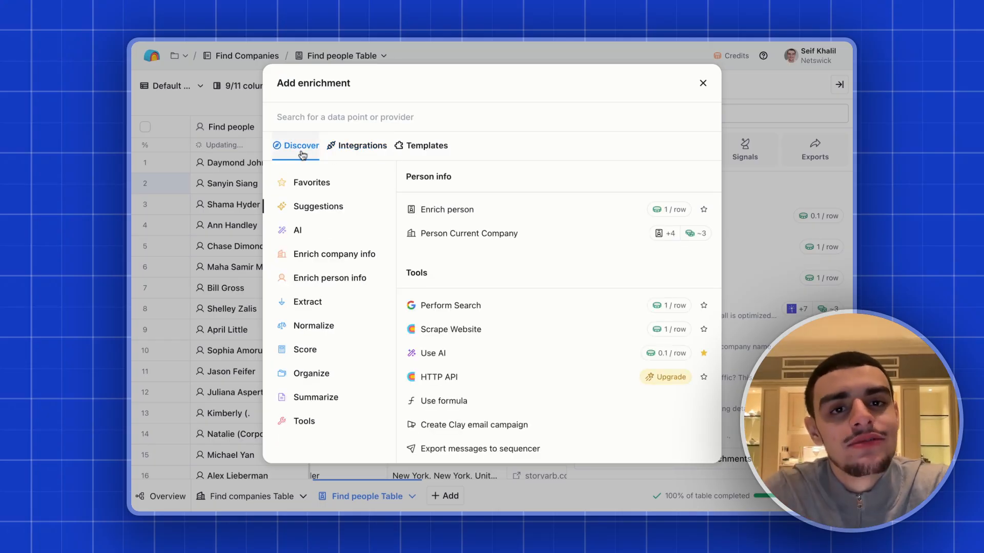
pyautogui.click(358, 160)
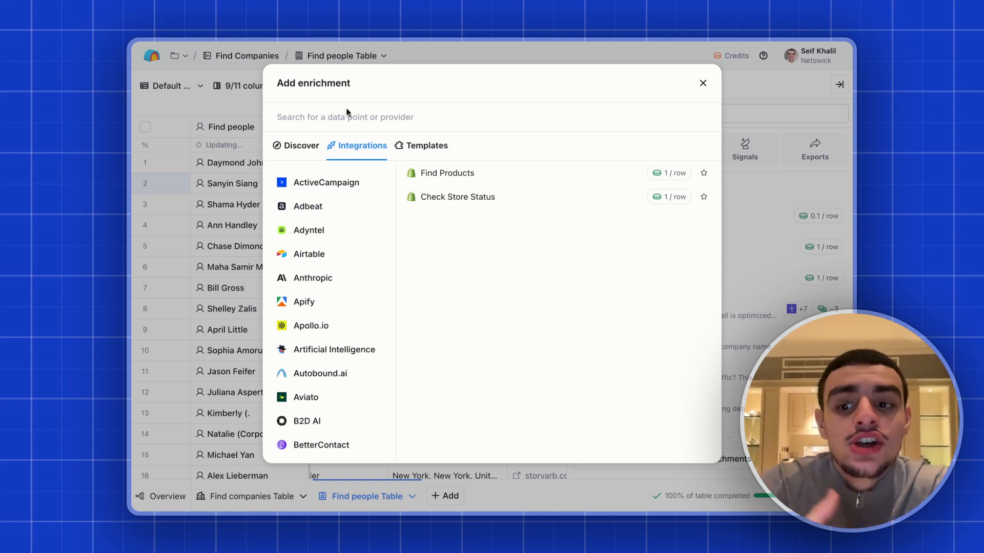
pyautogui.click(374, 118)
pyautogui.write('cla')
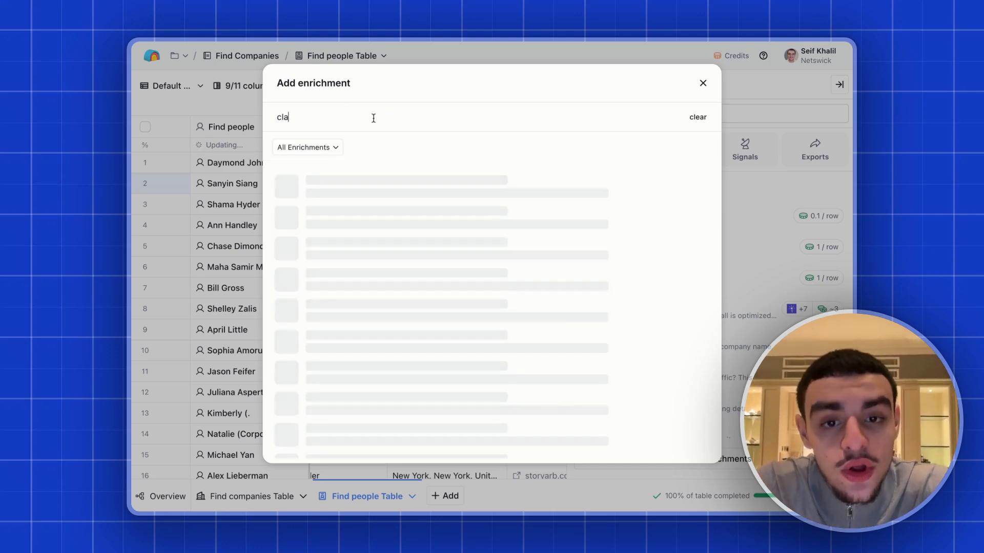
pyautogui.write('ygent')
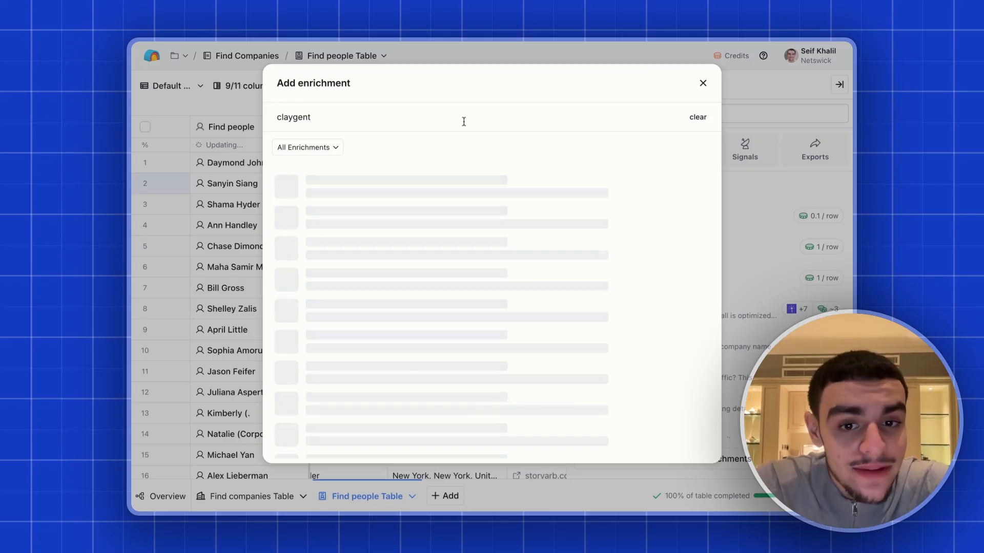
pyautogui.click(391, 181)
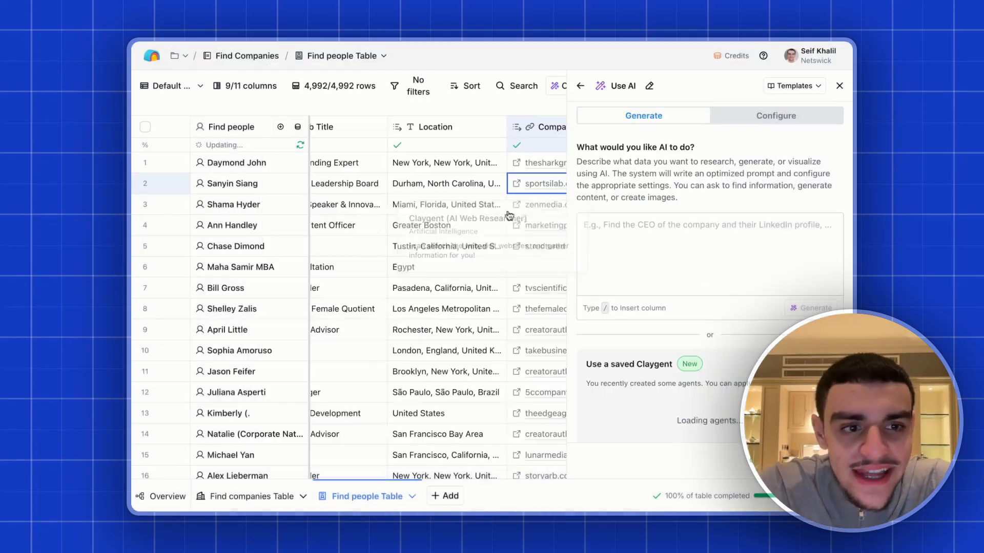
# Start the AI prompt with the sentence "im targeting companies in the accouting space."
pyautogui.click(664, 237)
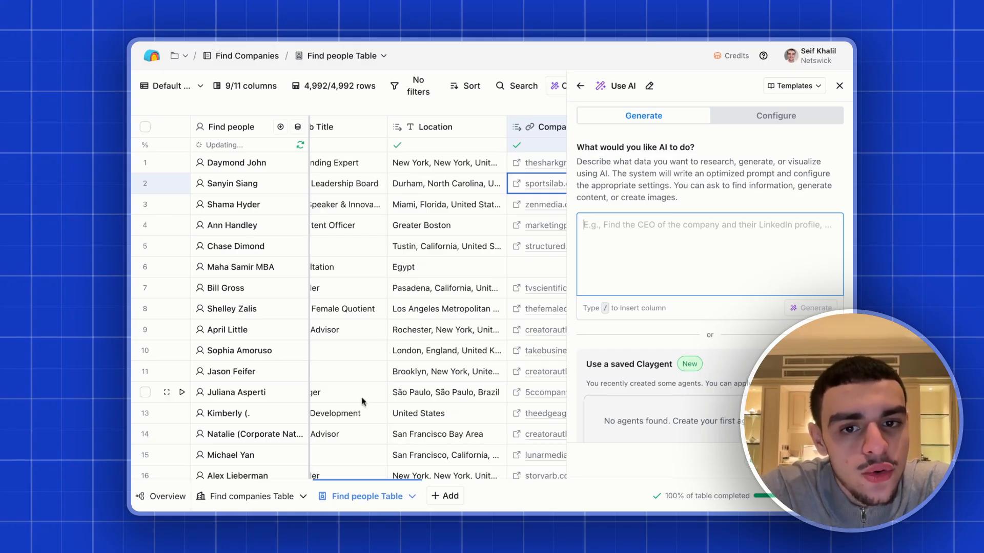
pyautogui.hscroll(5, 430, 288)
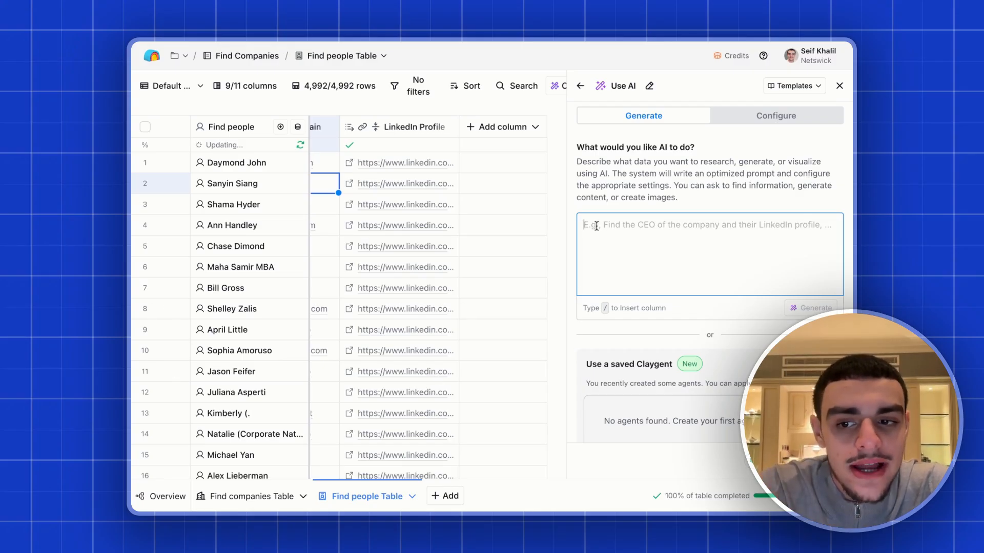
pyautogui.write('i')
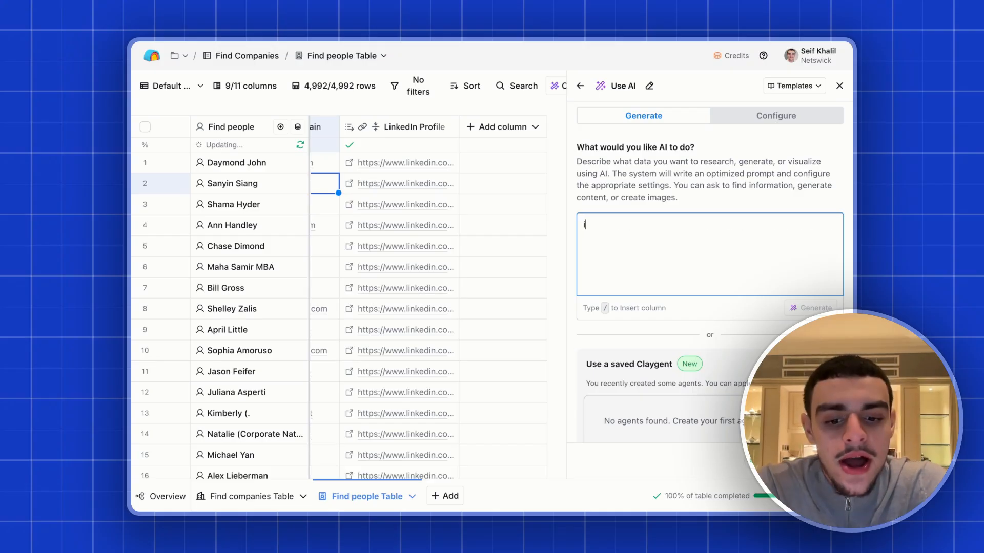
pyautogui.write('m targeting ')
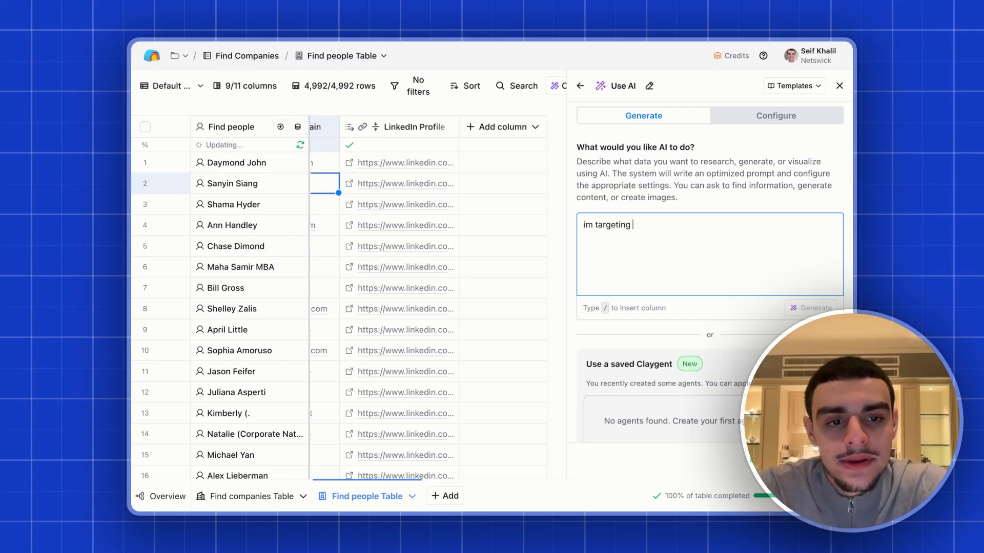
pyautogui.write('companies in the accoutn sp')
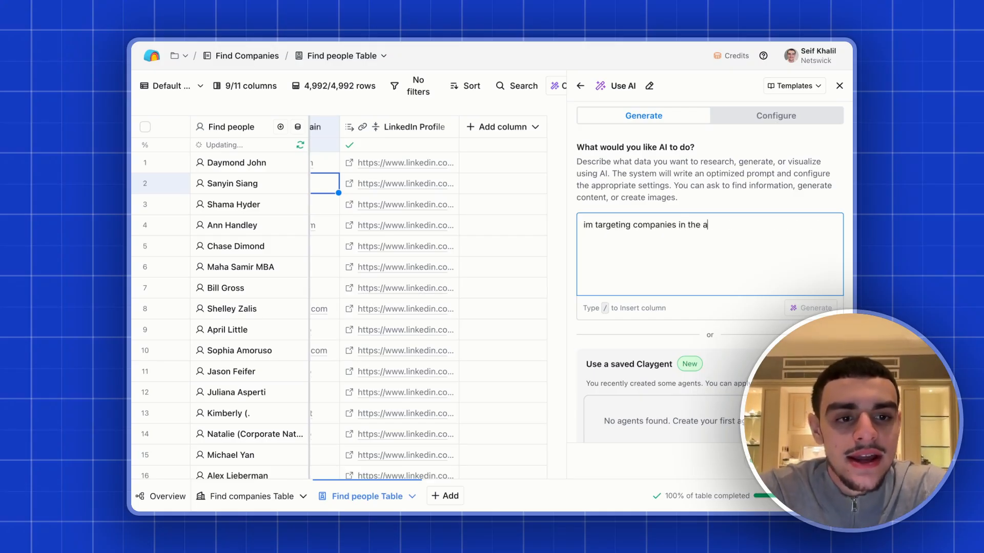
pyautogui.press('BackSpace')
pyautogui.press('BackSpace')
pyautogui.press('BackSpace')
pyautogui.press('BackSpace')
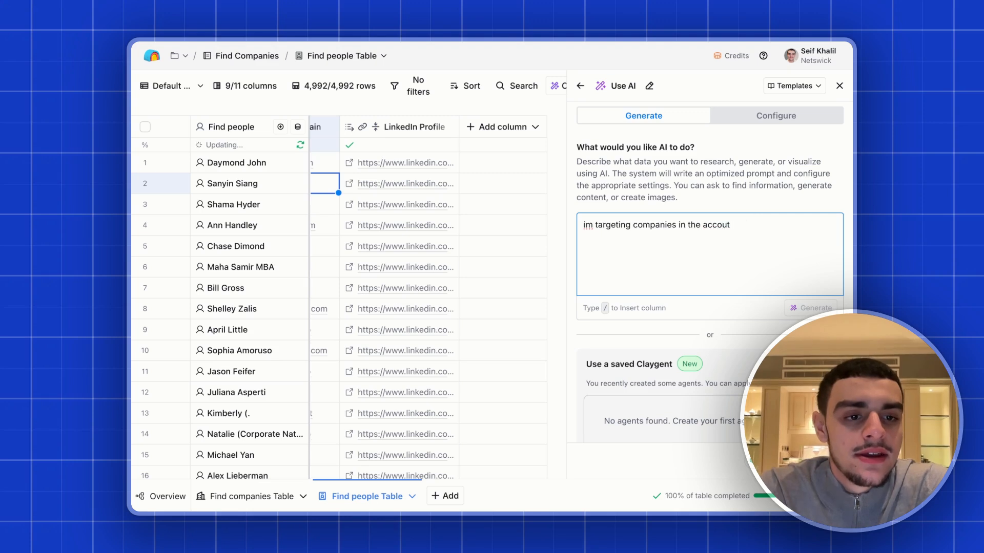
pyautogui.write('ing space.')
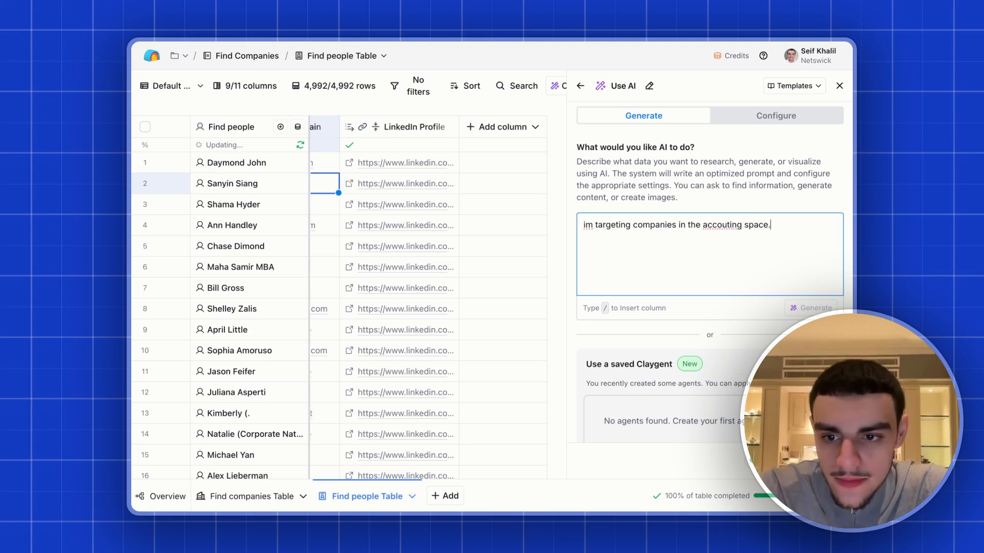
# Complete the prompt with "confirm that these companies are accountant firms, with yes or no. no maybes." and generate the Claygent configuration
pyautogui.write(' confirm ')
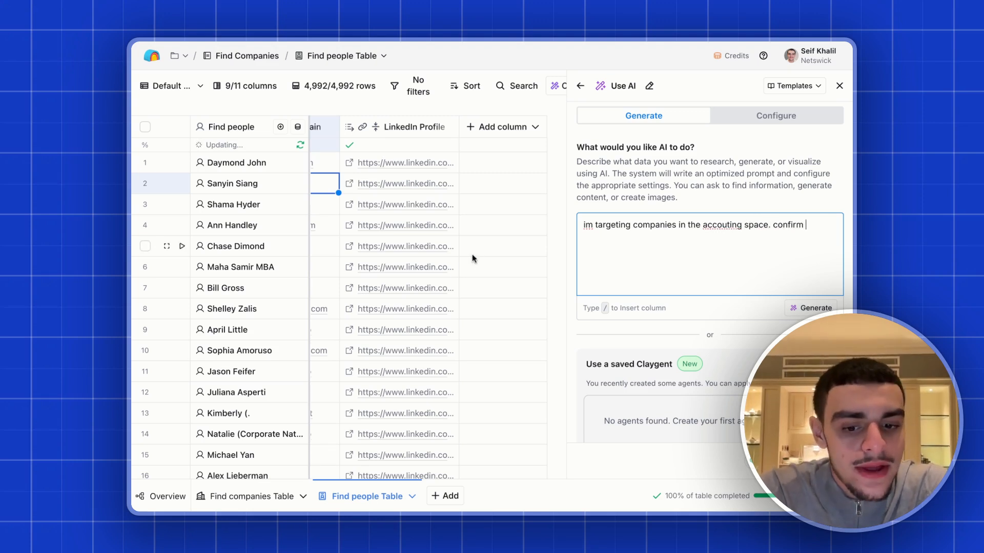
pyautogui.write('that')
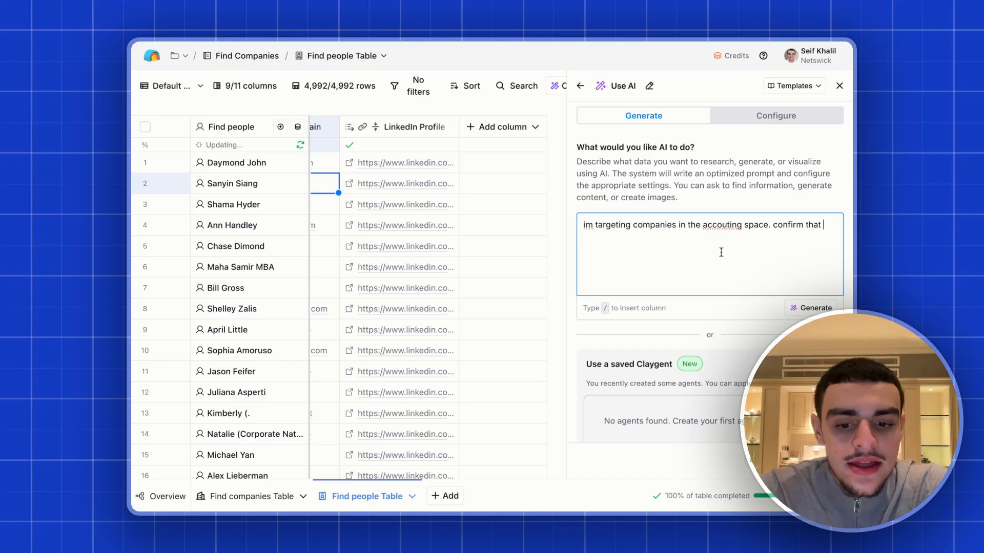
pyautogui.write(' these companies are ')
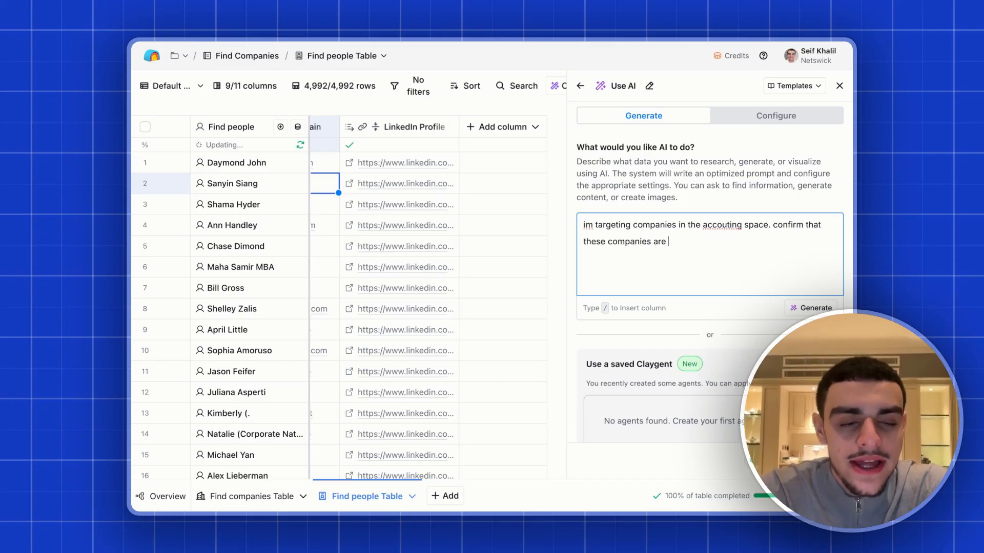
pyautogui.write('accountant firm')
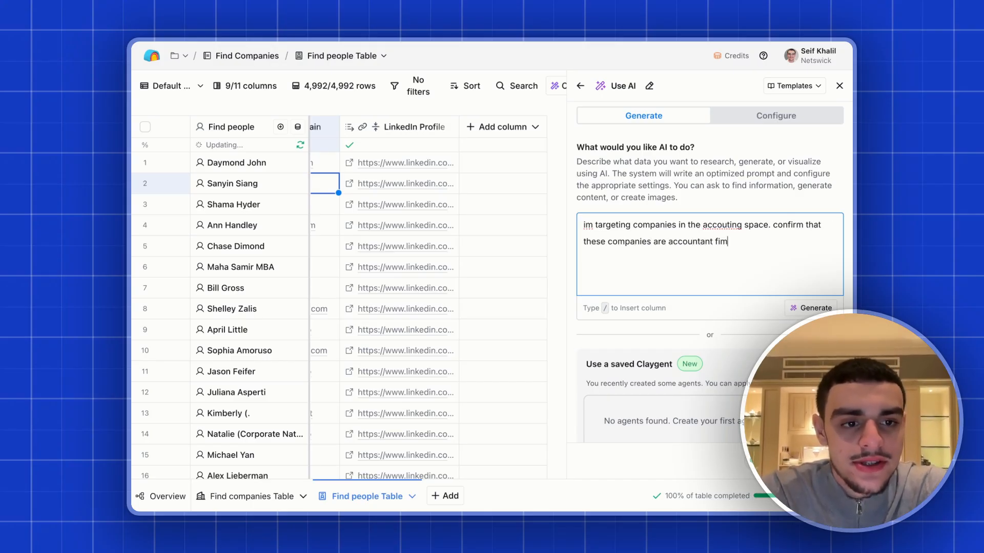
pyautogui.press('BackSpace')
pyautogui.write('rms, with yes or ')
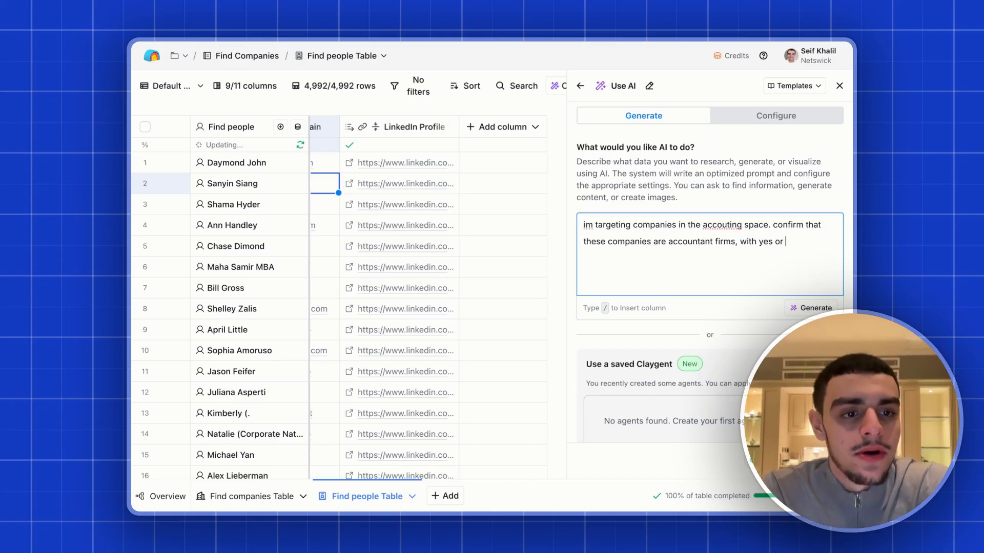
pyautogui.write('no. no maybe')
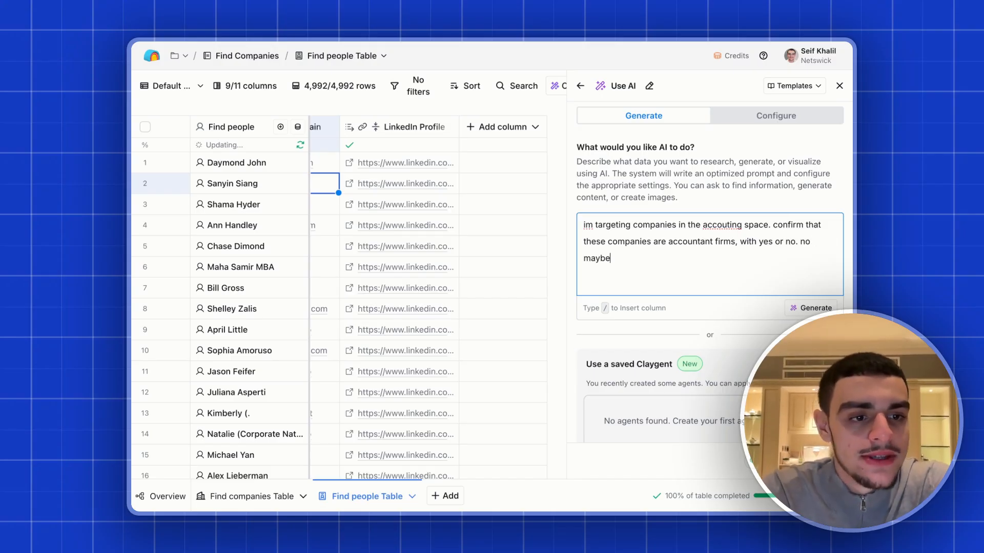
pyautogui.write('s.')
pyautogui.click(812, 308)
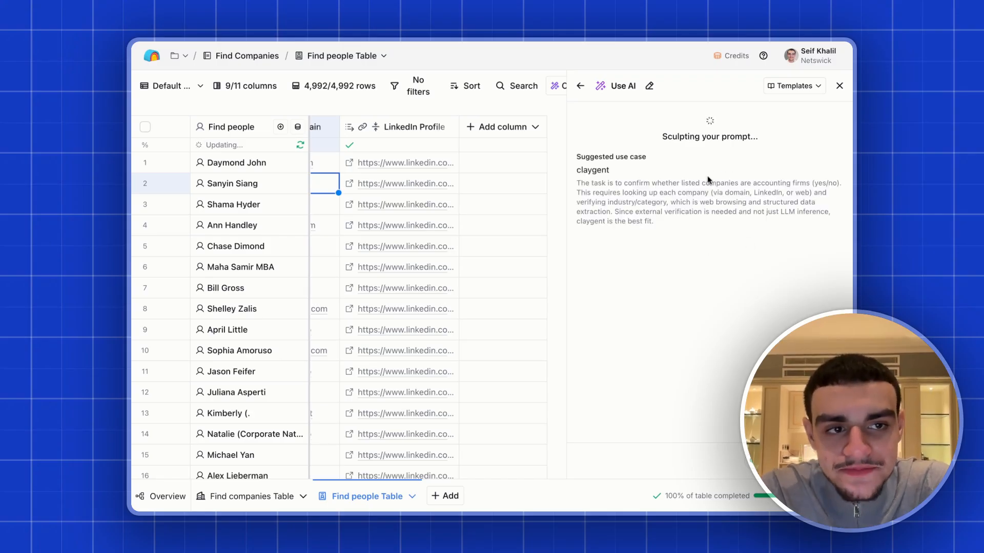
pyautogui.hscroll(-3, 461, 225)
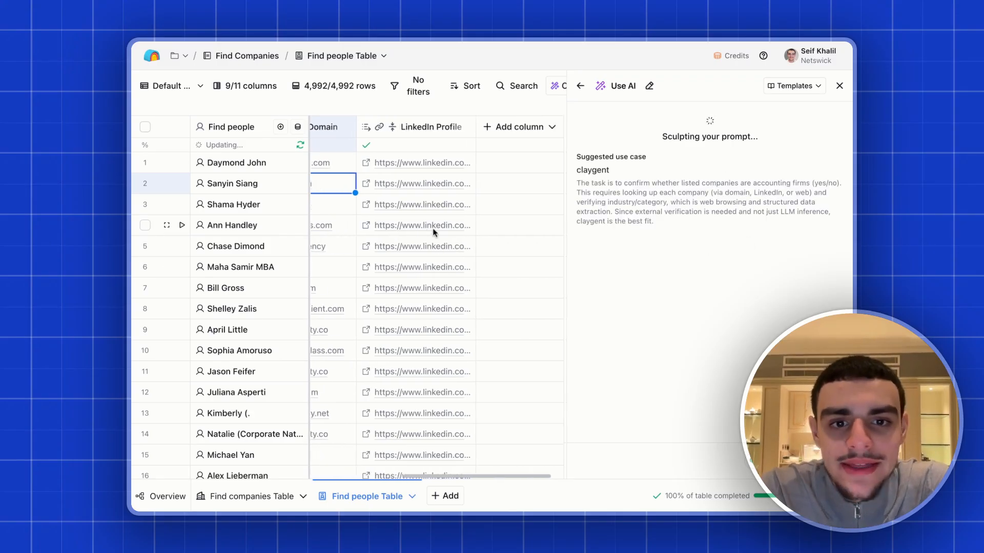
pyautogui.hscroll(1, 433, 228)
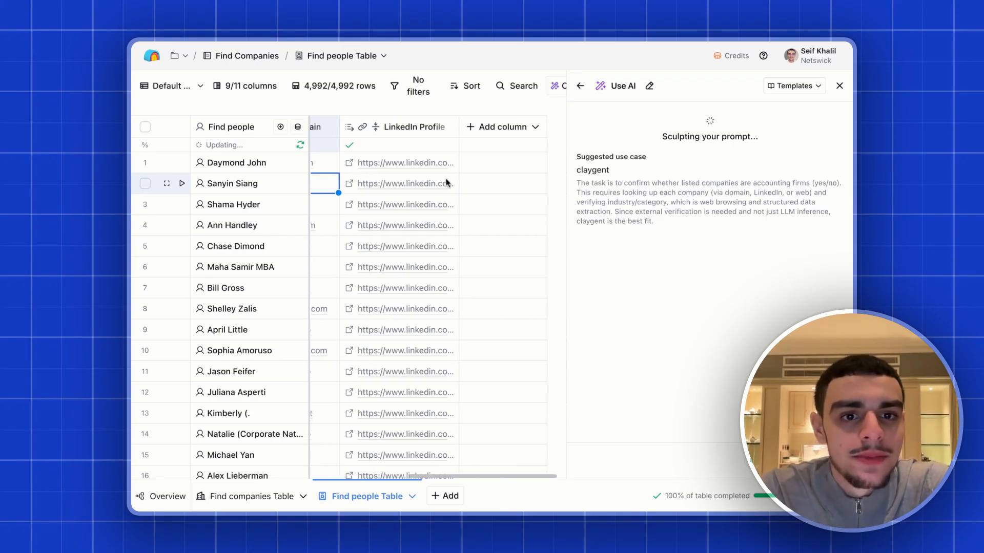
pyautogui.click(467, 128)
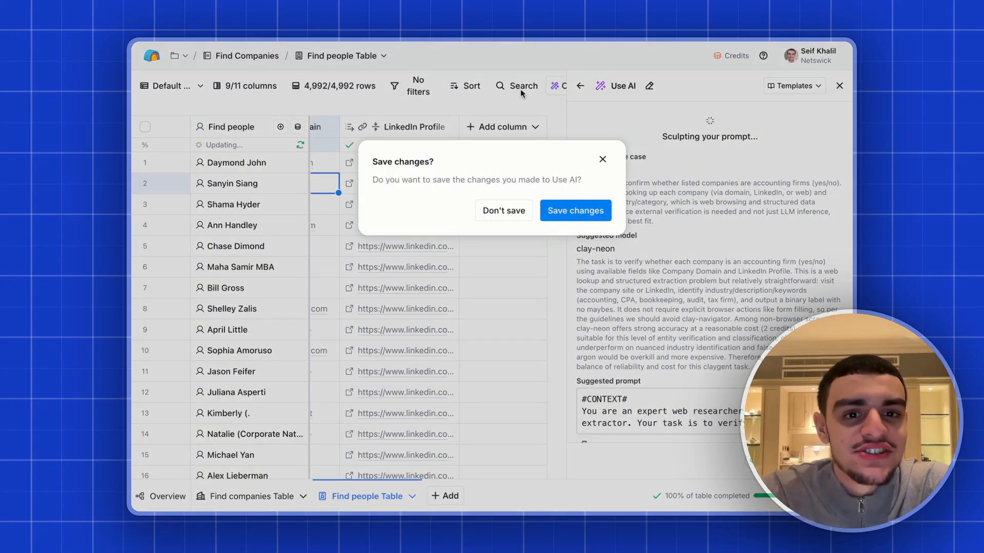
pyautogui.click(603, 159)
# Review the suggested prompt and output format, and save the AI enrichment to run on 10 rows
pyautogui.scroll(-6, 726, 345)
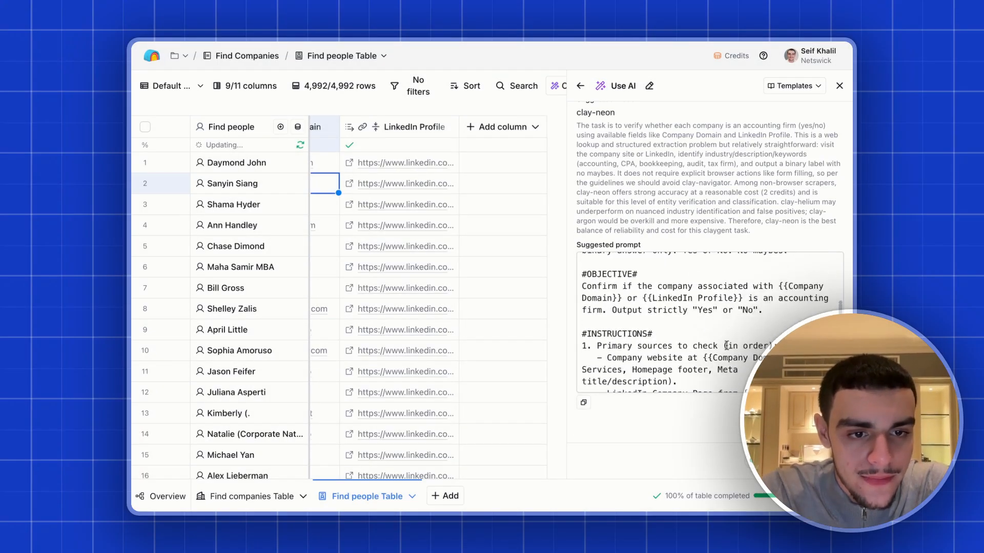
pyautogui.scroll(-8, 726, 346)
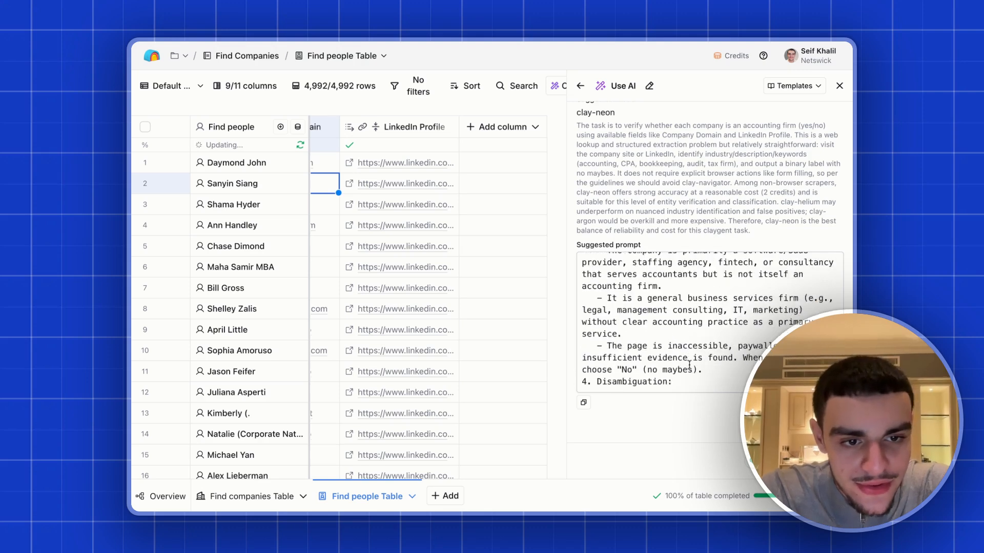
pyautogui.scroll(-3, 689, 365)
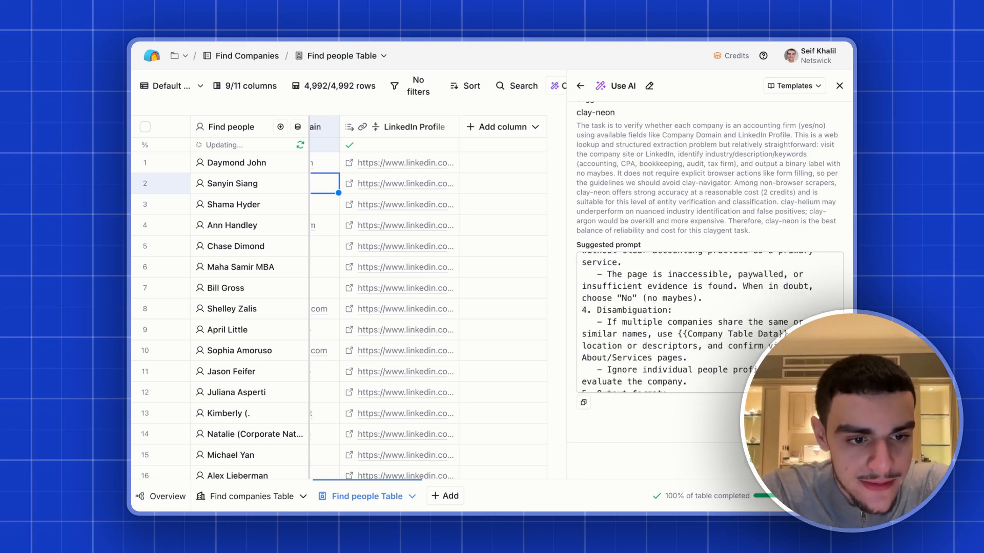
pyautogui.scroll(-5, 710, 323)
pyautogui.scroll(-10, 710, 272)
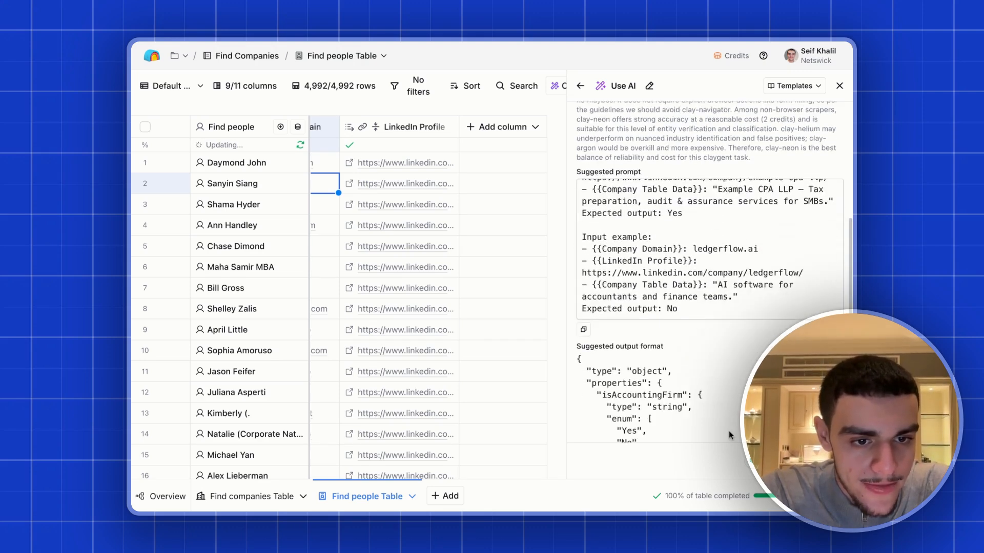
pyautogui.click(818, 460)
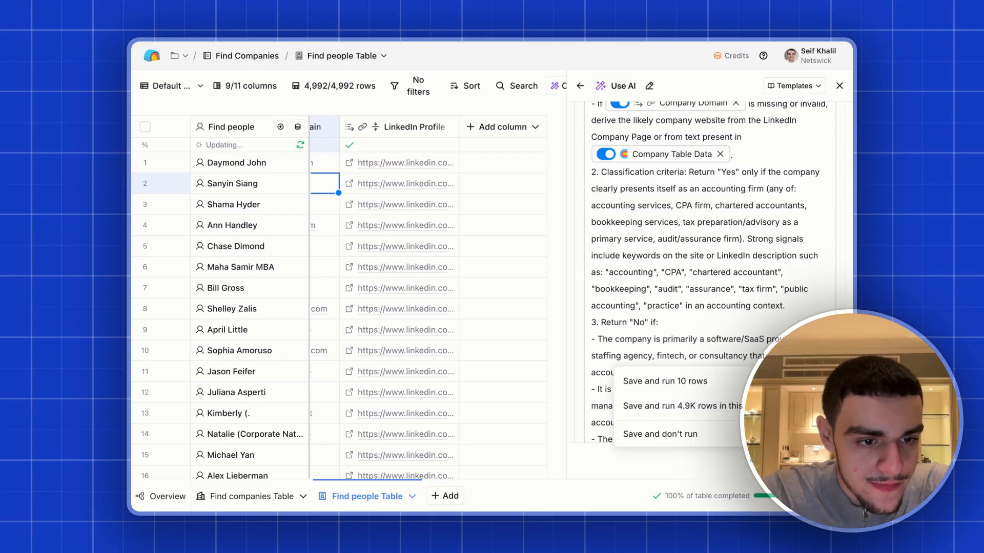
pyautogui.click(758, 381)
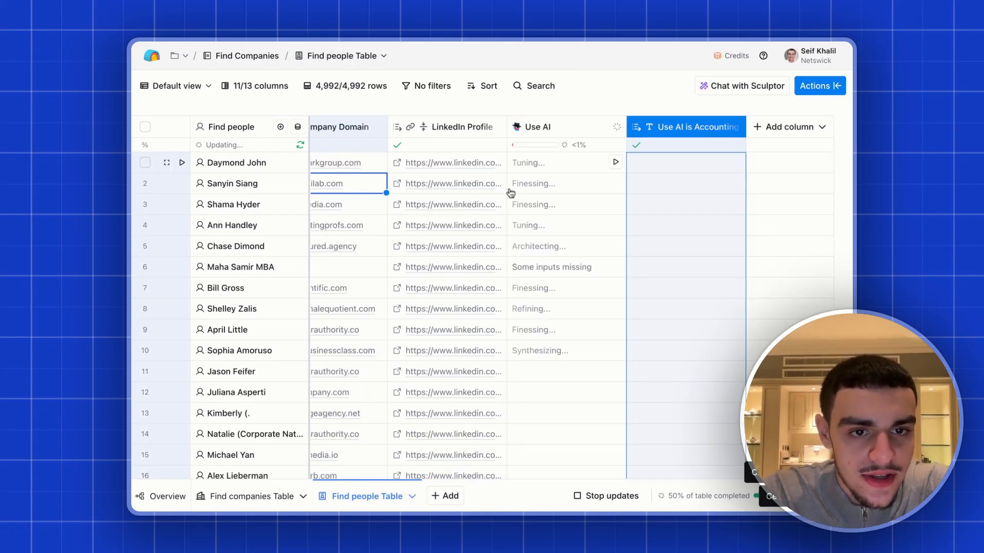
pyautogui.hscroll(-1, 338, 184)
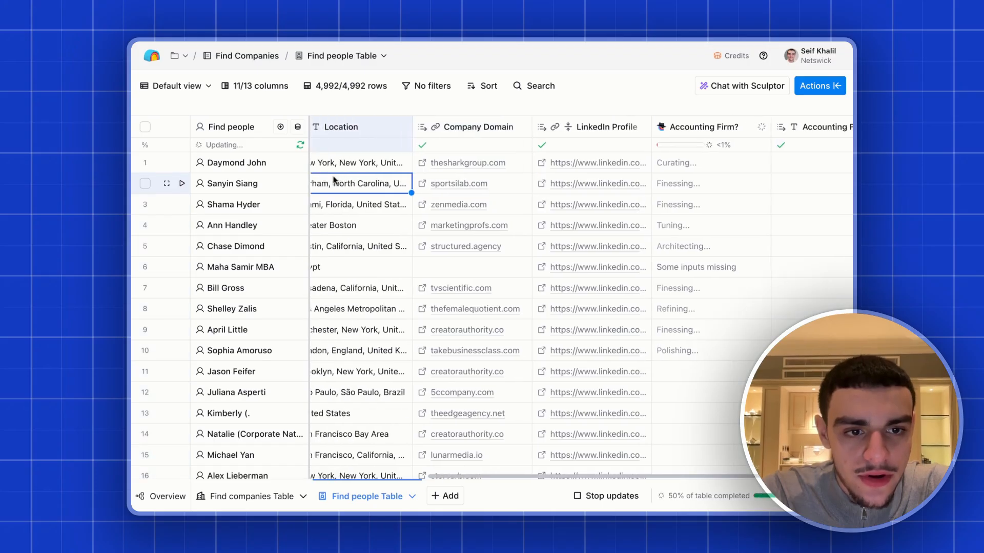
pyautogui.hscroll(2, 336, 182)
pyautogui.hscroll(-5, 334, 179)
pyautogui.hscroll(5, 334, 180)
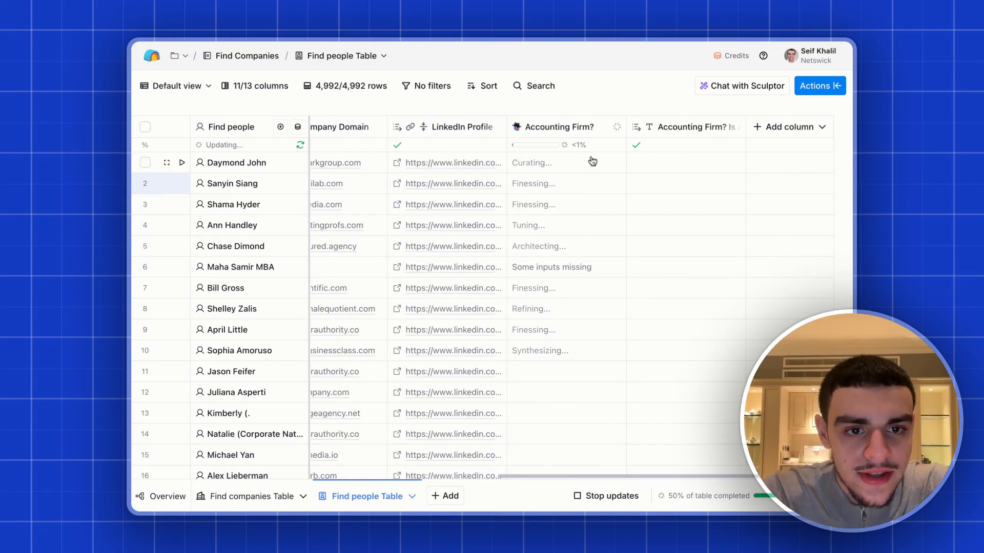
# Try to filter the people table with an equal-to condition on "Accounting Firm? Is Accounting Firm", and clear the filter
pyautogui.click(425, 85)
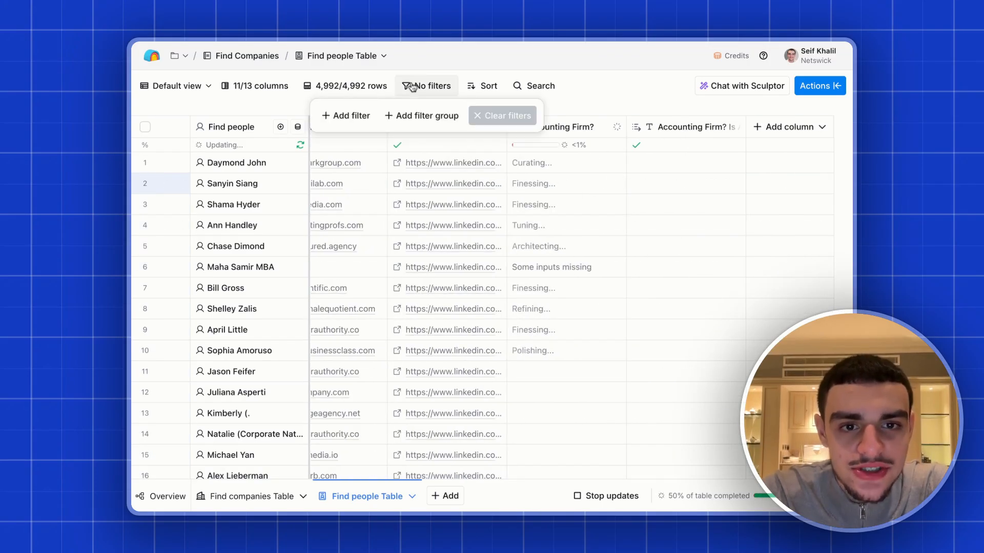
pyautogui.click(362, 116)
pyautogui.click(345, 122)
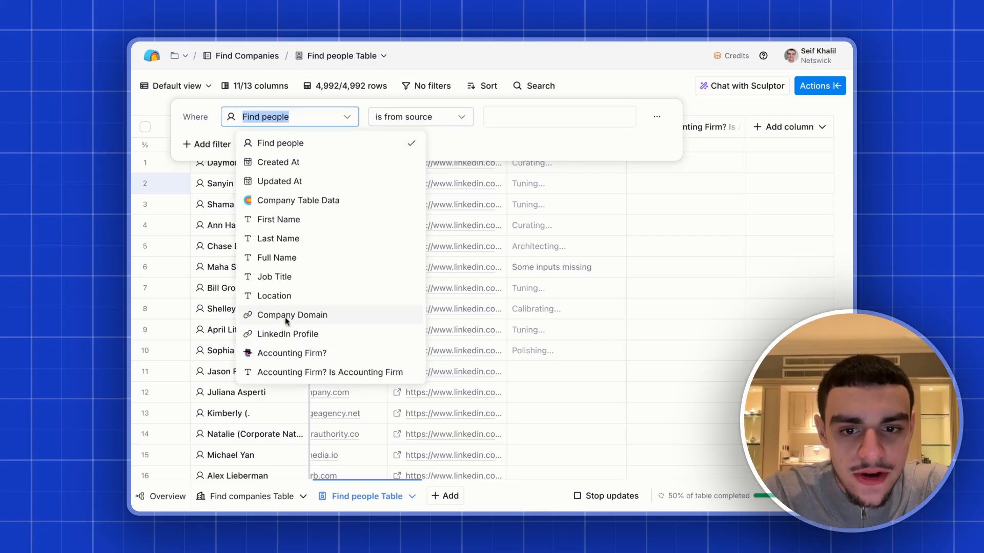
pyautogui.click(311, 372)
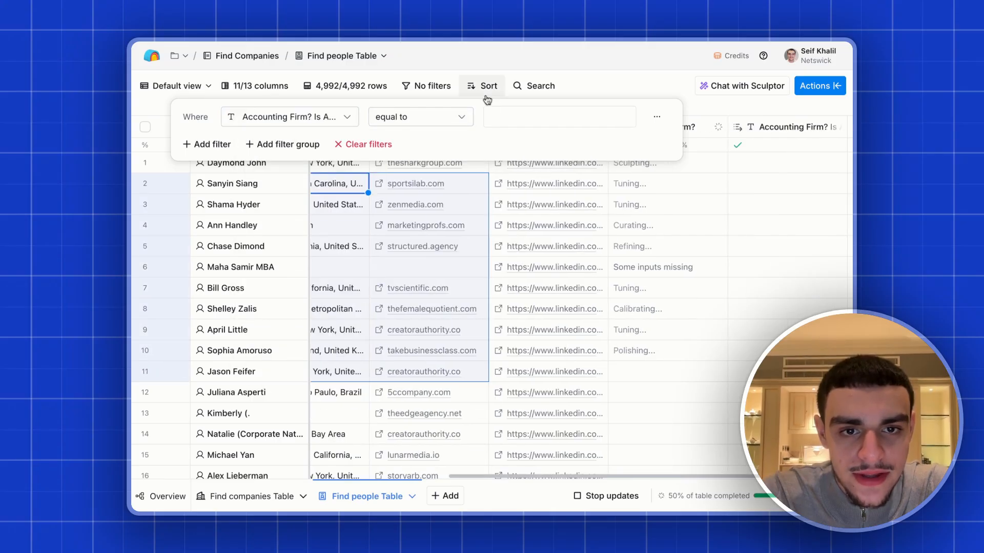
pyautogui.click(514, 119)
pyautogui.write('no')
pyautogui.press('BackSpace')
pyautogui.press('BackSpace')
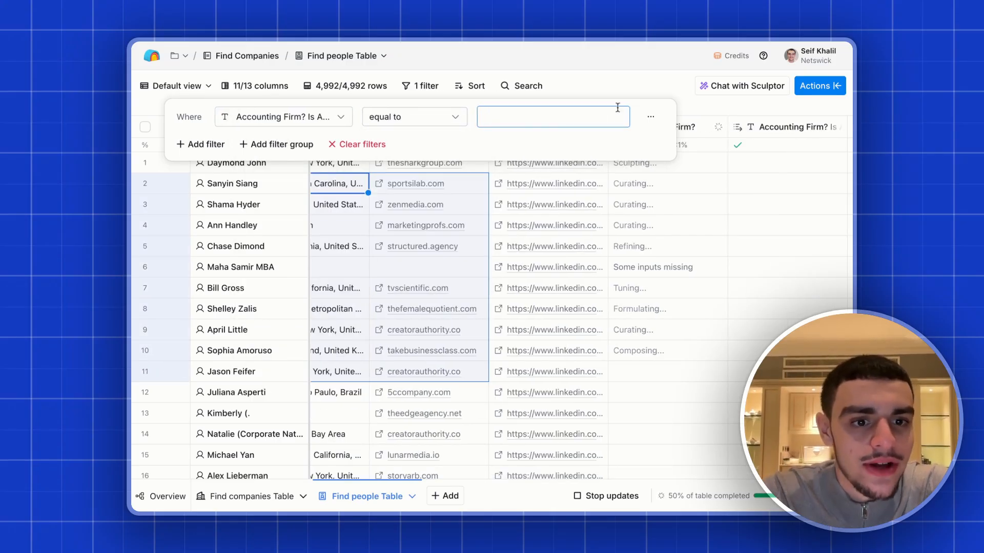
pyautogui.click(626, 87)
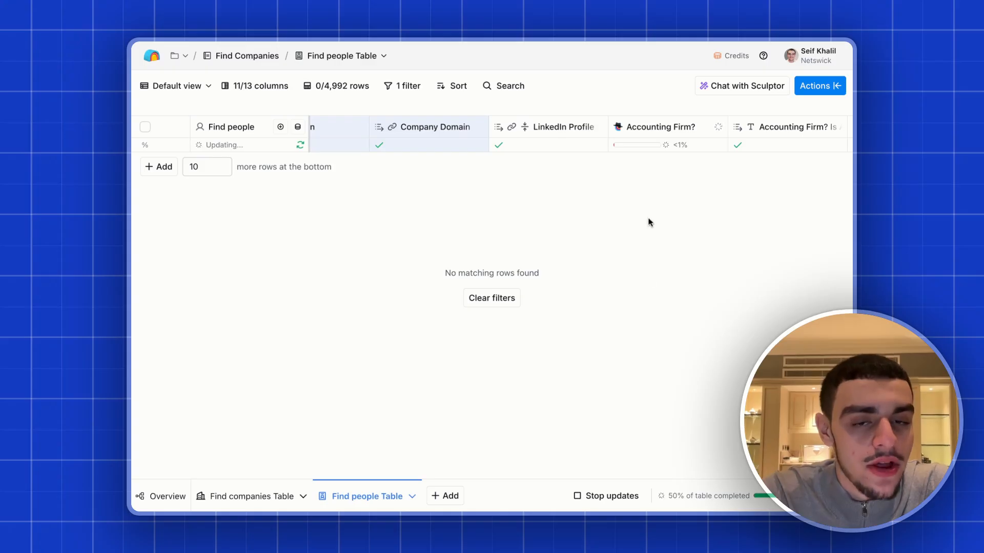
pyautogui.click(485, 304)
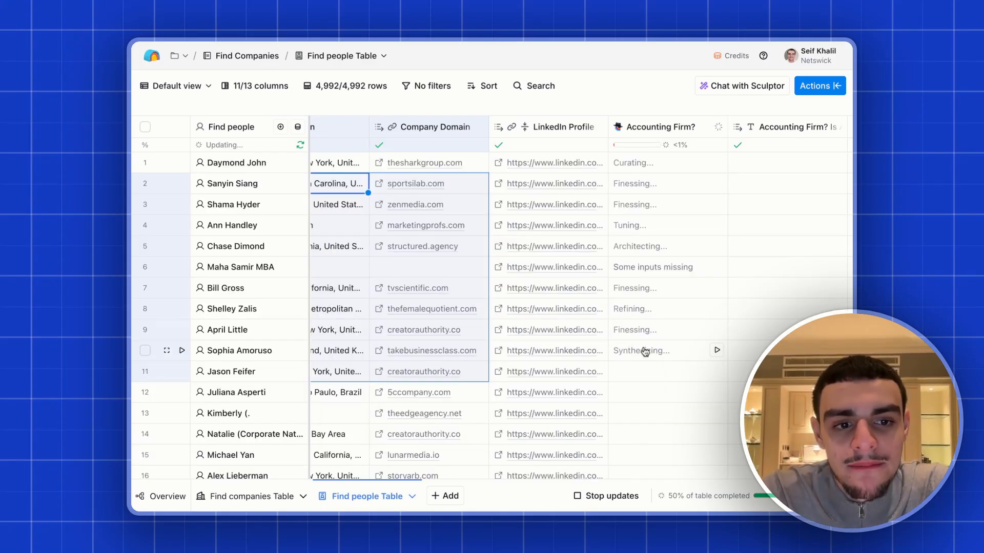
# Check the Accounting Firm? cell details in row 10, the Company Domain cell in row 6, and the enrichment results across the table
pyautogui.click(644, 351)
pyautogui.click(441, 266)
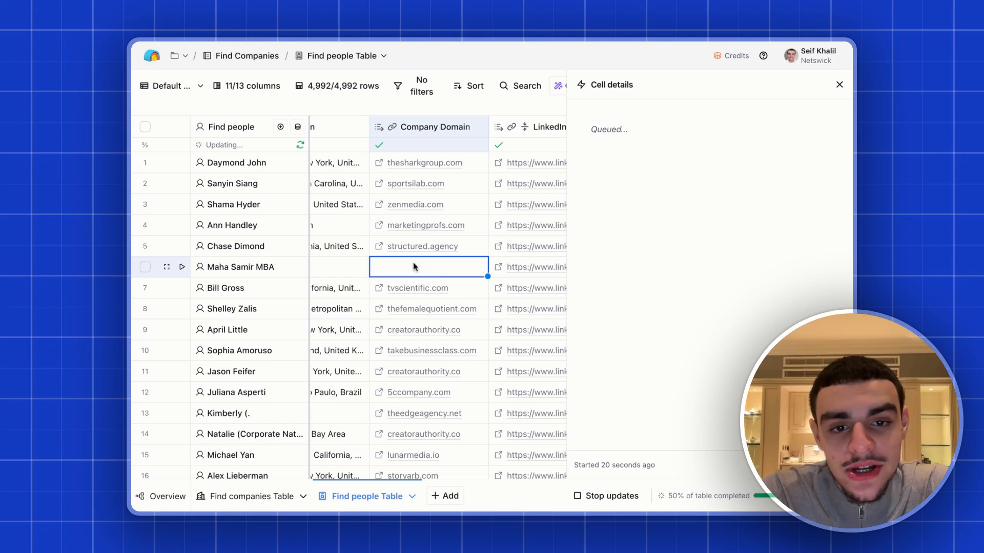
pyautogui.click(837, 85)
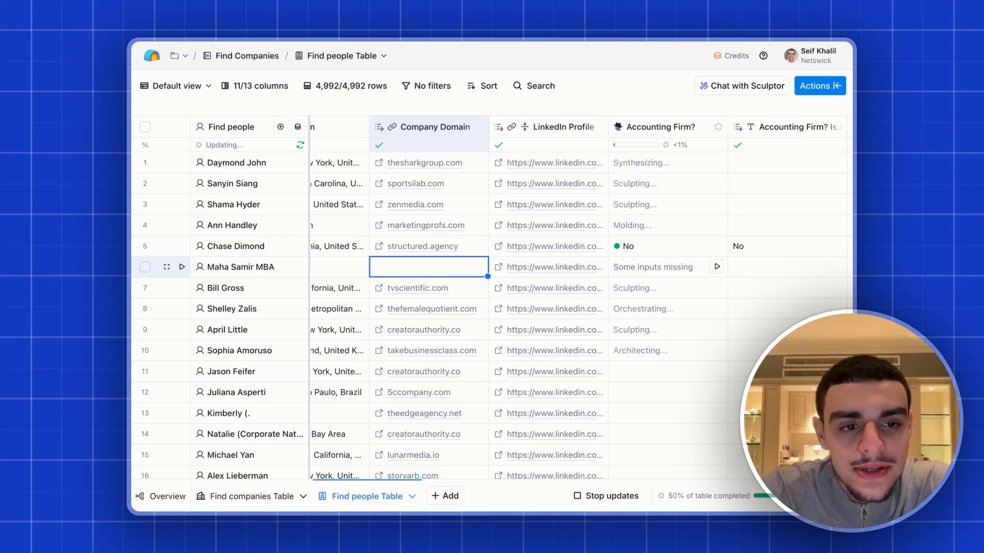
pyautogui.hscroll(3, 702, 287)
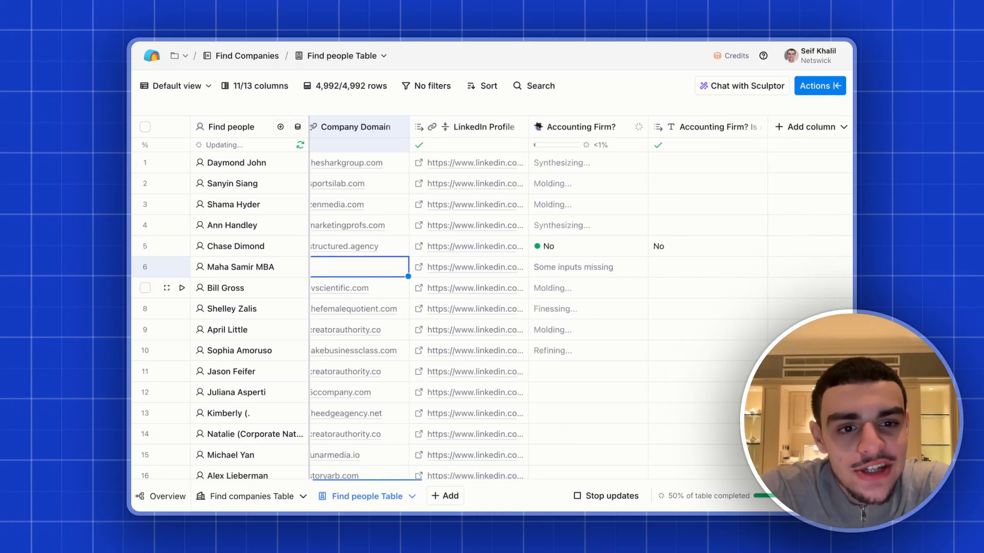
pyautogui.hscroll(-5, 616, 278)
pyautogui.hscroll(6, 635, 279)
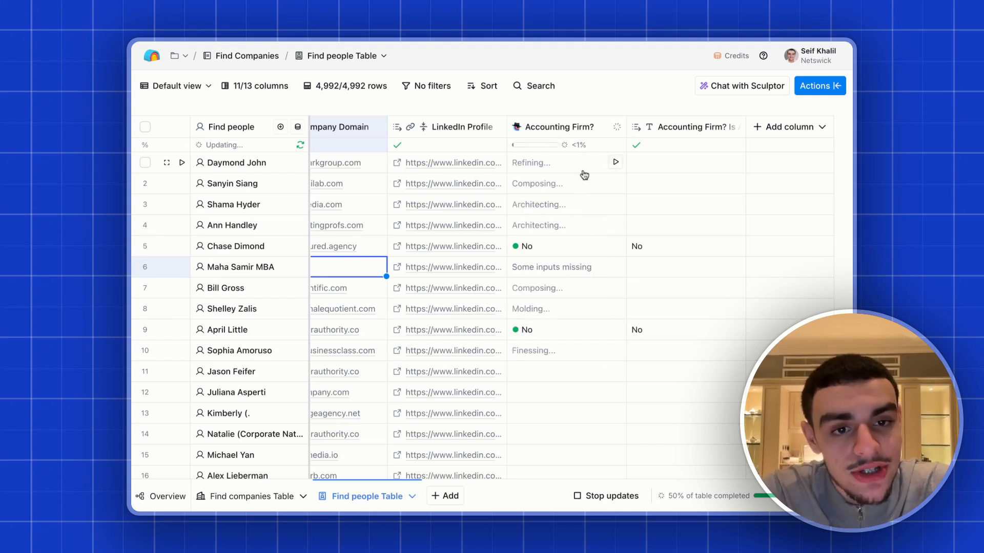
pyautogui.click(435, 90)
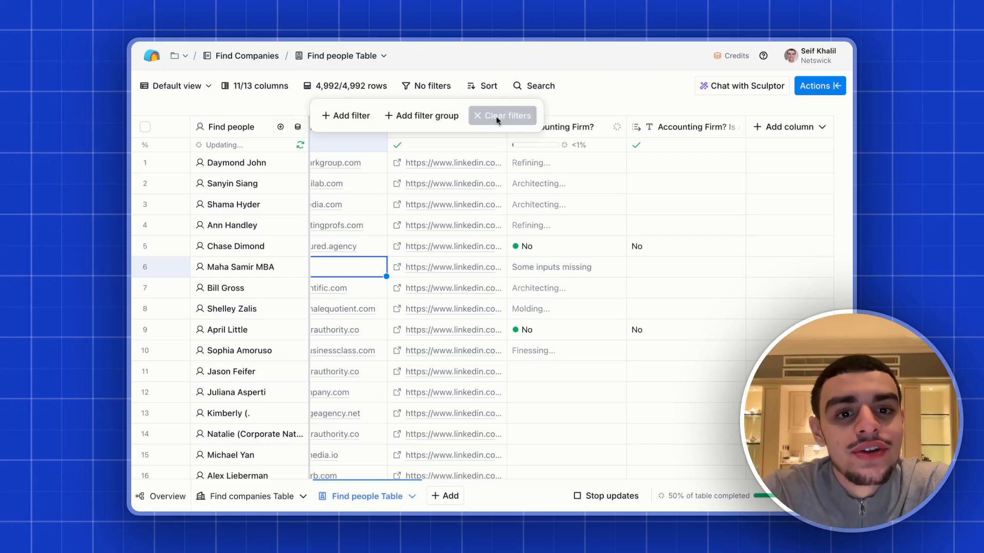
pyautogui.click(582, 63)
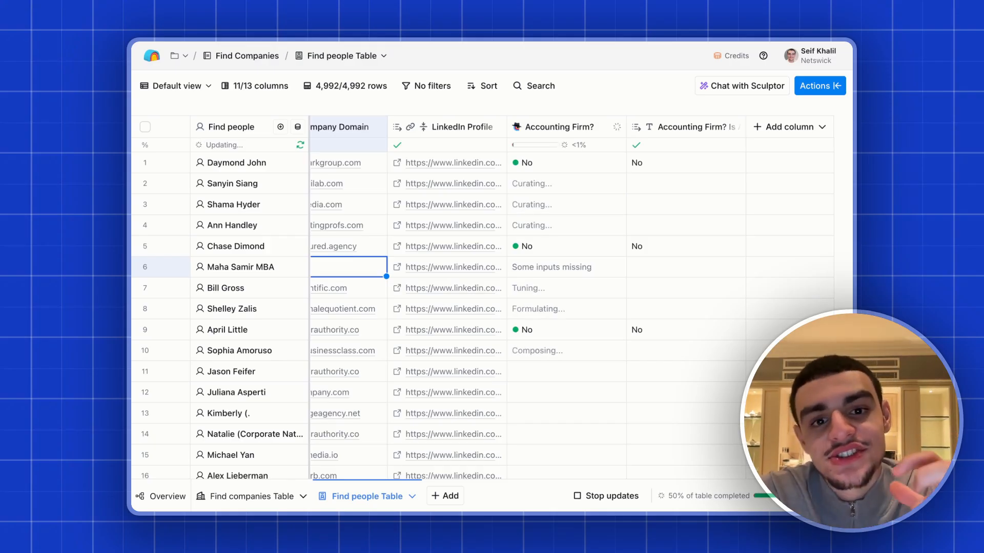
# Open the Sculptor chat alongside the people table
pyautogui.click(734, 85)
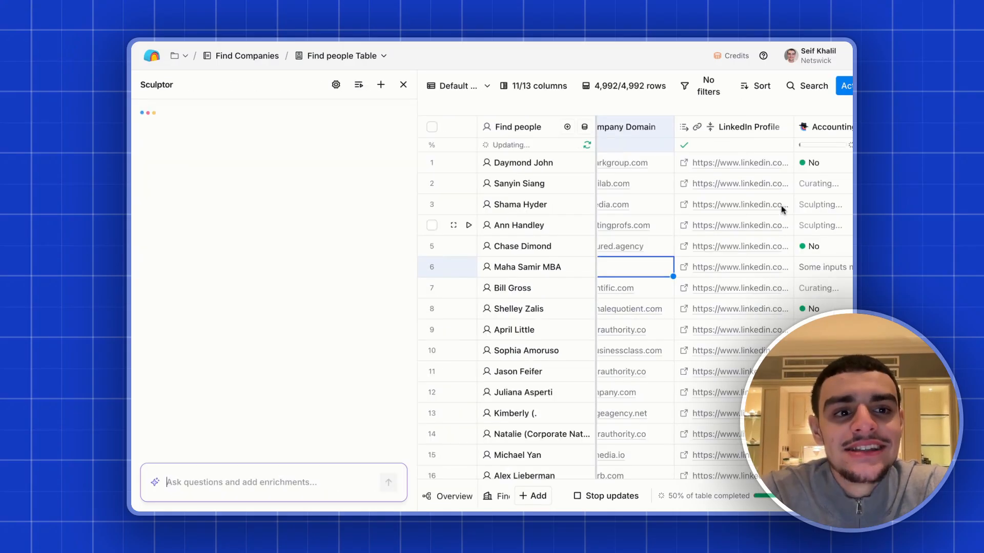
# Browse the integrations in the full enrichment catalogue and view the enrichments offered for YouTube
pyautogui.click(846, 86)
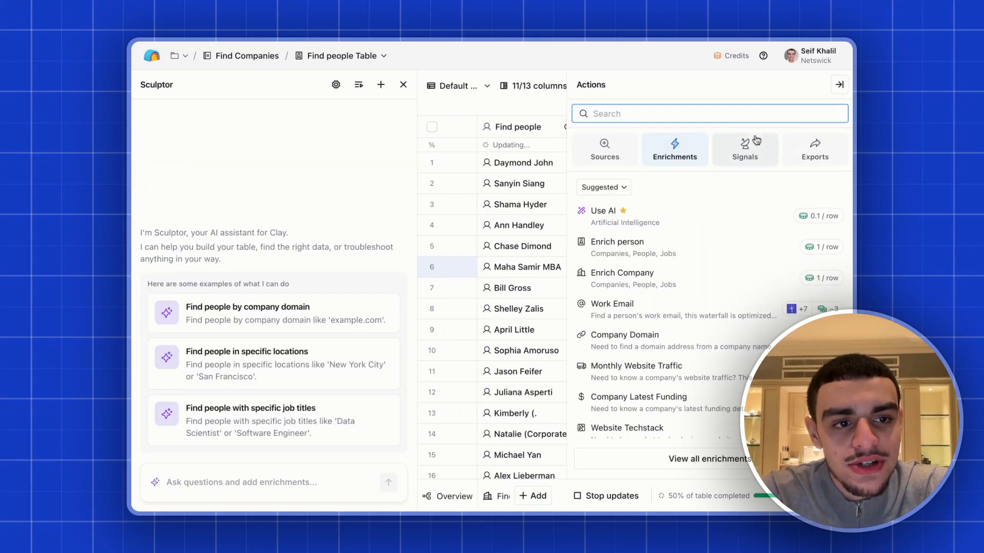
pyautogui.click(674, 457)
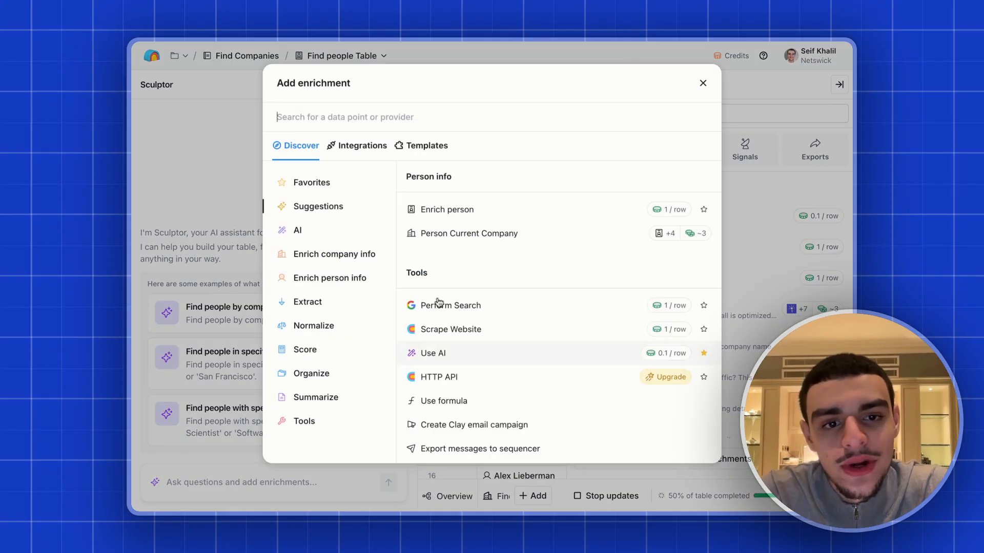
pyautogui.click(379, 148)
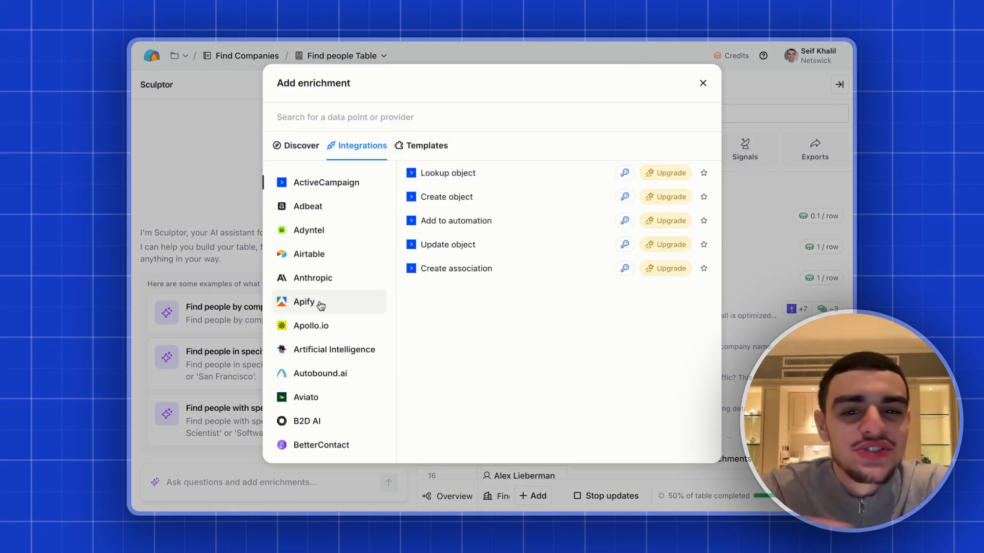
pyautogui.scroll(-15, 320, 306)
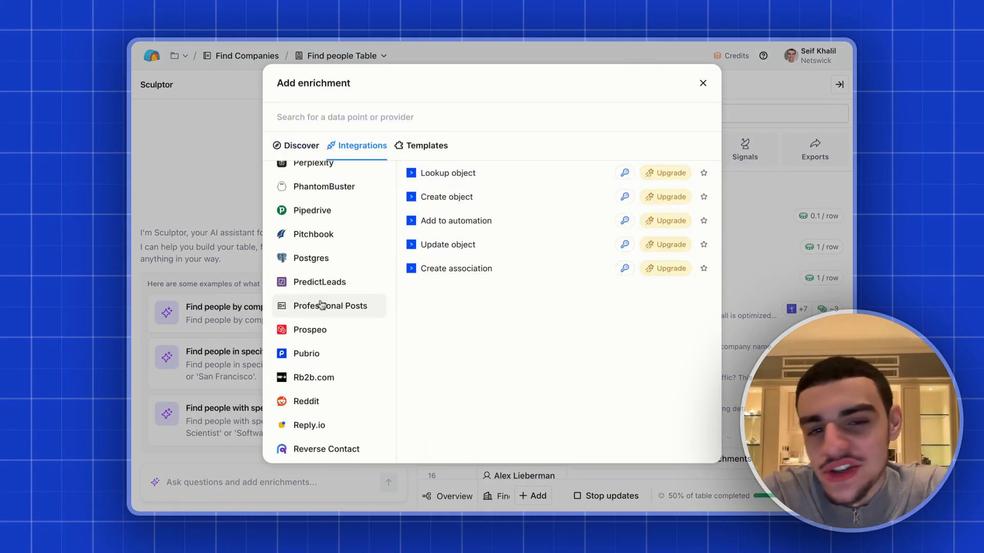
pyautogui.scroll(-10, 365, 277)
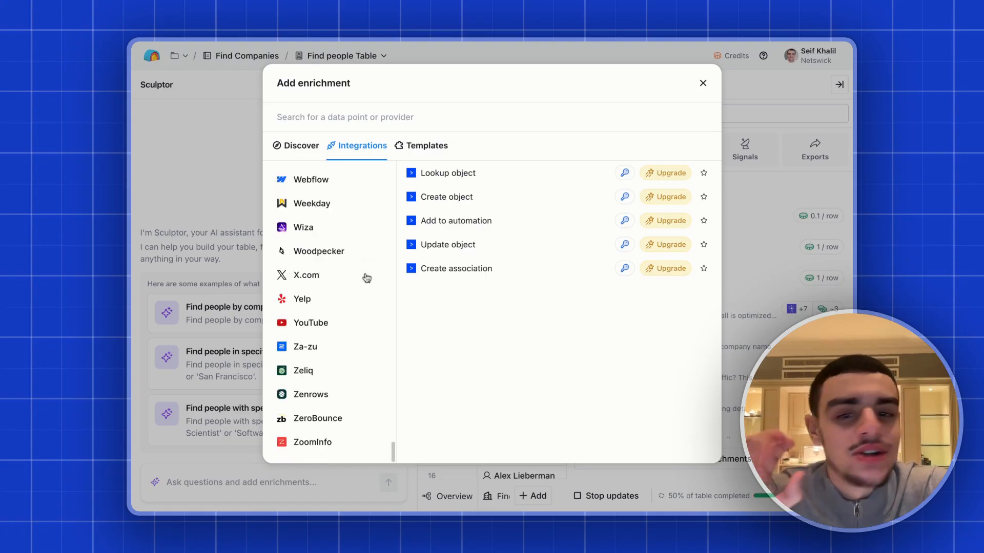
pyautogui.click(349, 322)
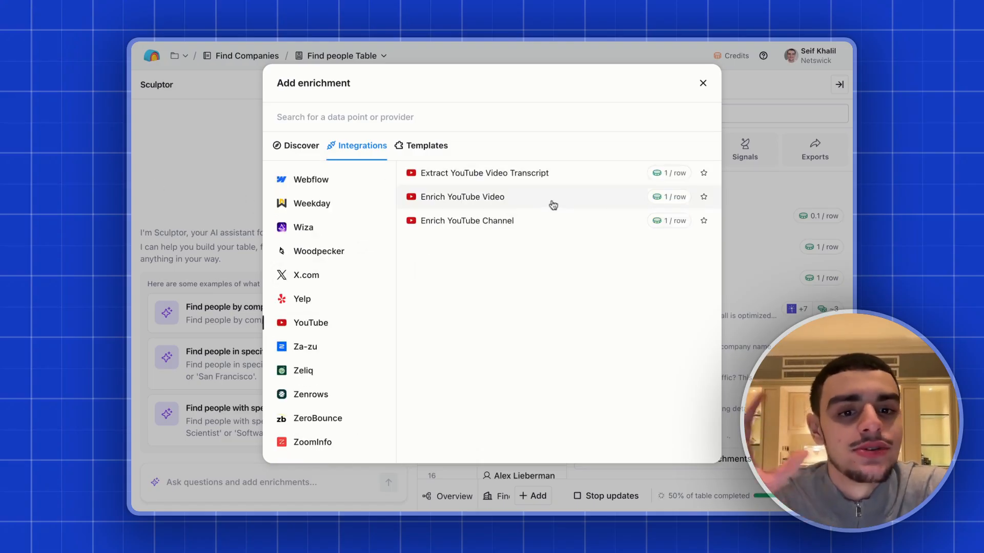
pyautogui.click(206, 161)
# Start the Sculptor message "i want to find out if the companies are running ads (meta) and that they are running a webinar funnel and"
pyautogui.click(238, 482)
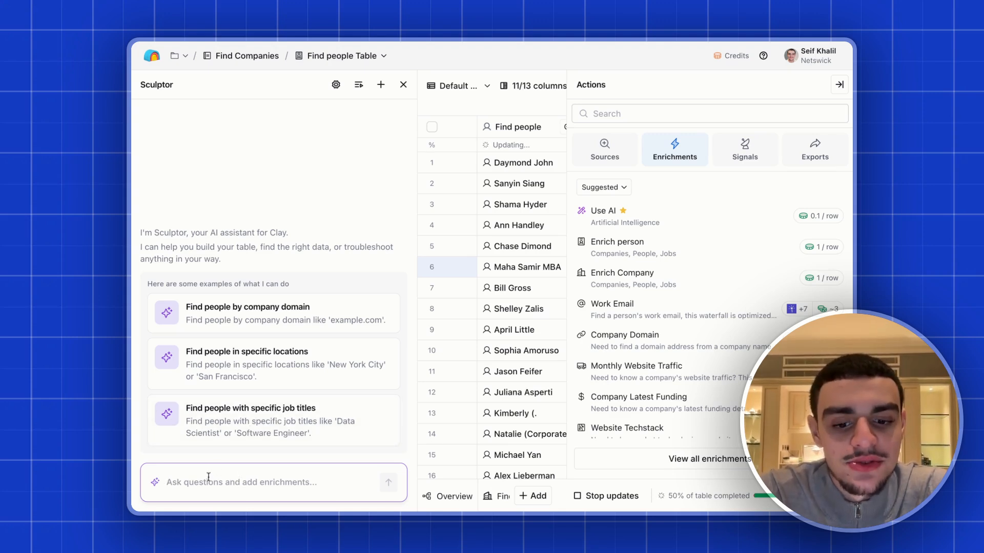
pyautogui.write('i wan')
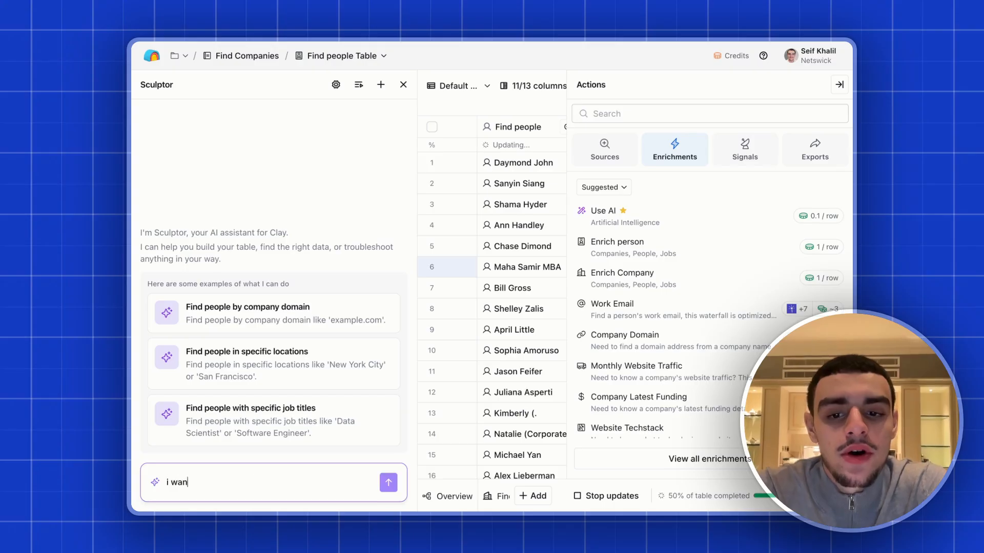
pyautogui.write('t to find o')
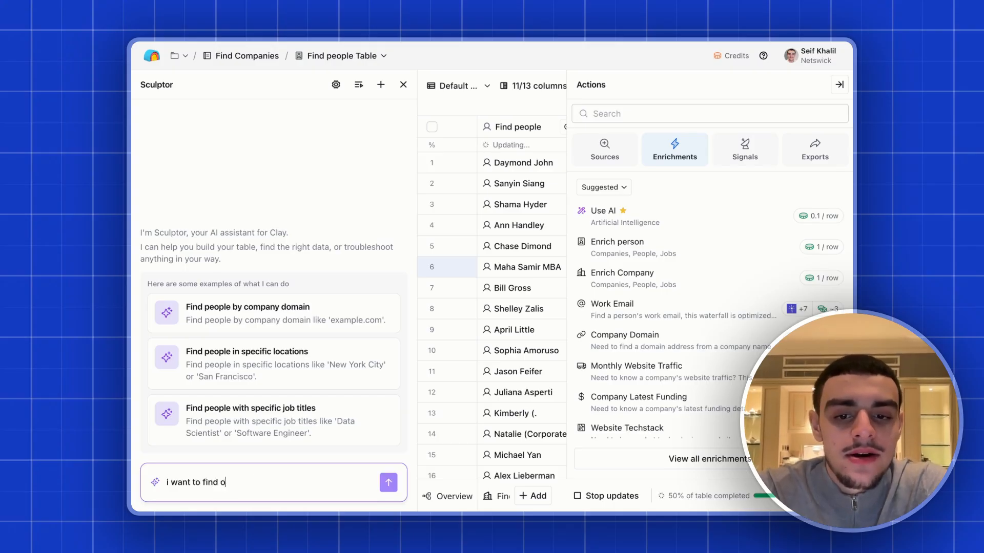
pyautogui.write('ut if th')
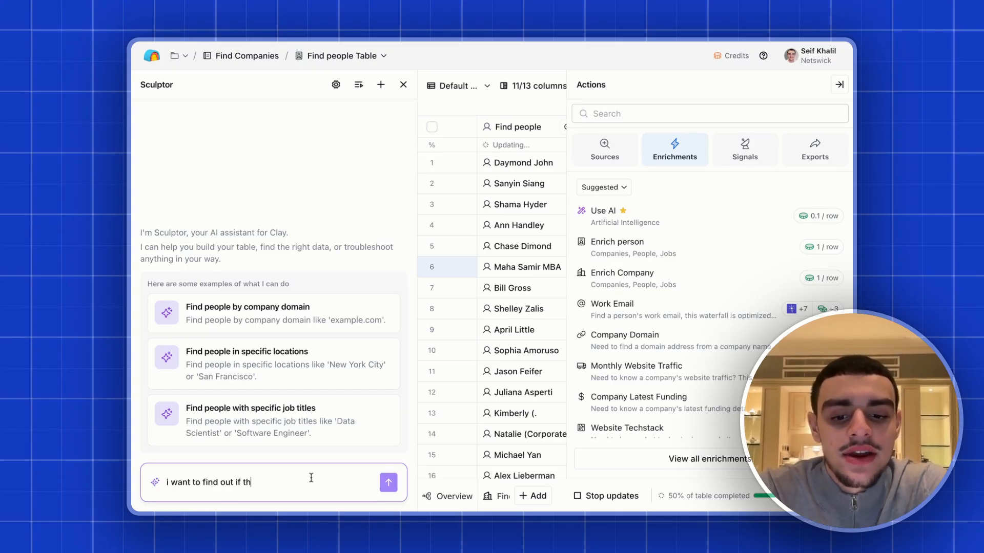
pyautogui.write('e companies are r')
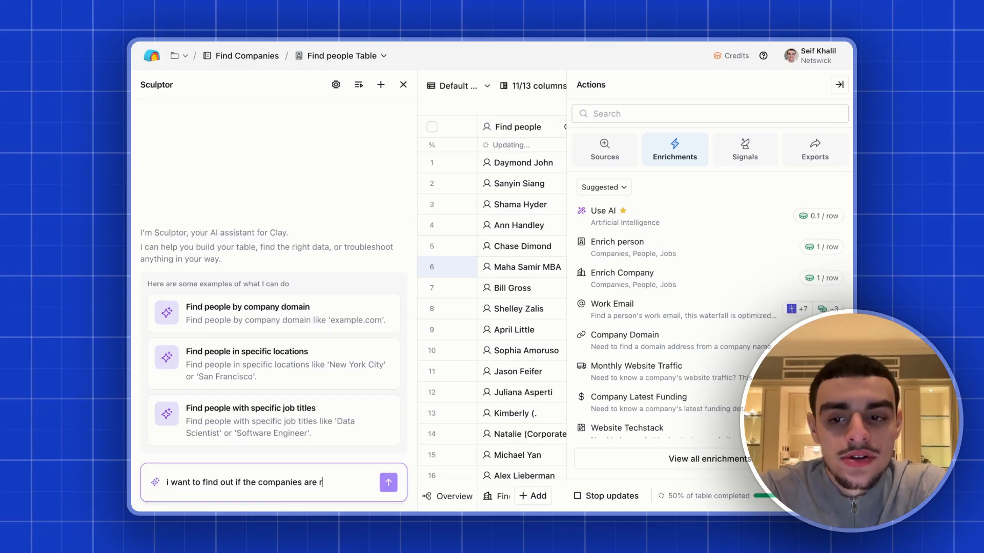
pyautogui.write('unning ads (')
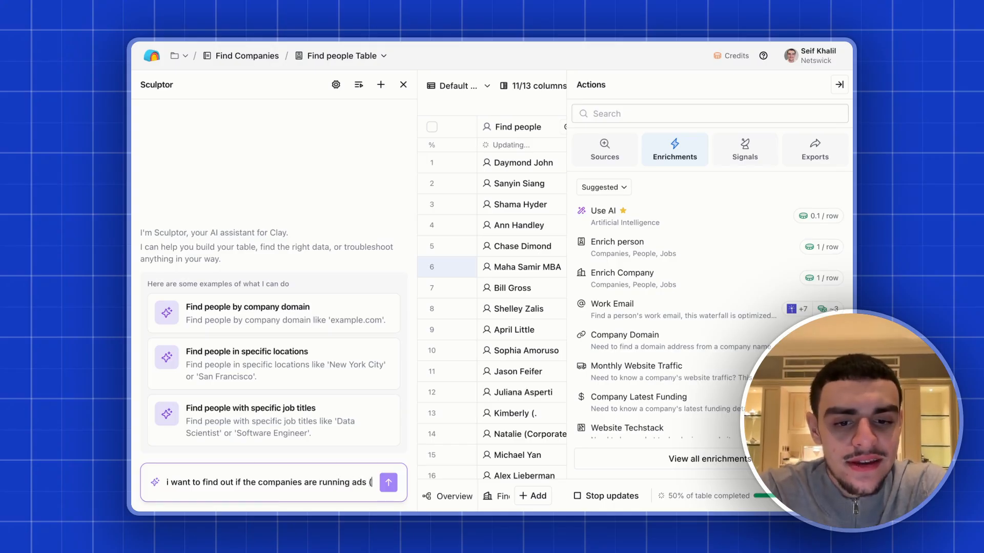
pyautogui.write('meta) and that they')
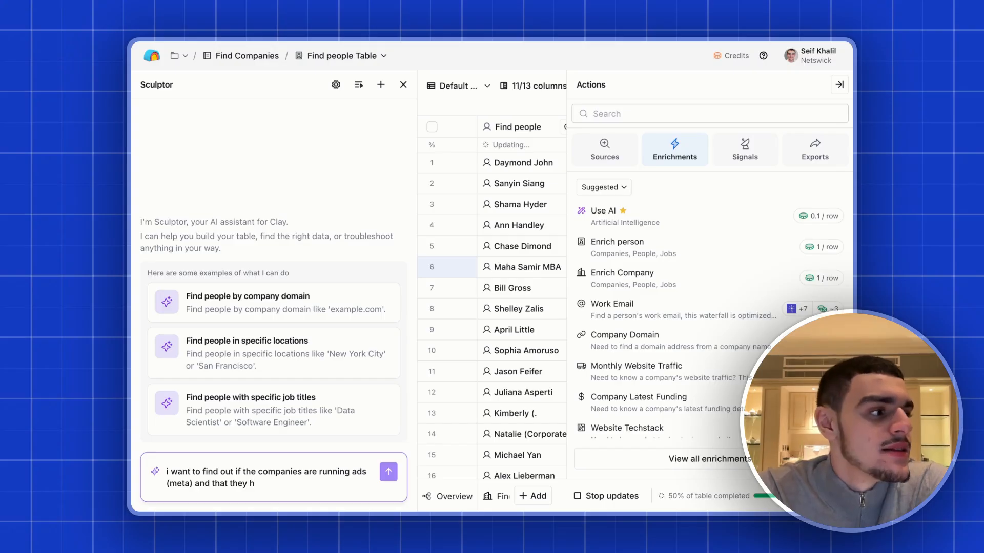
pyautogui.write(' are running a')
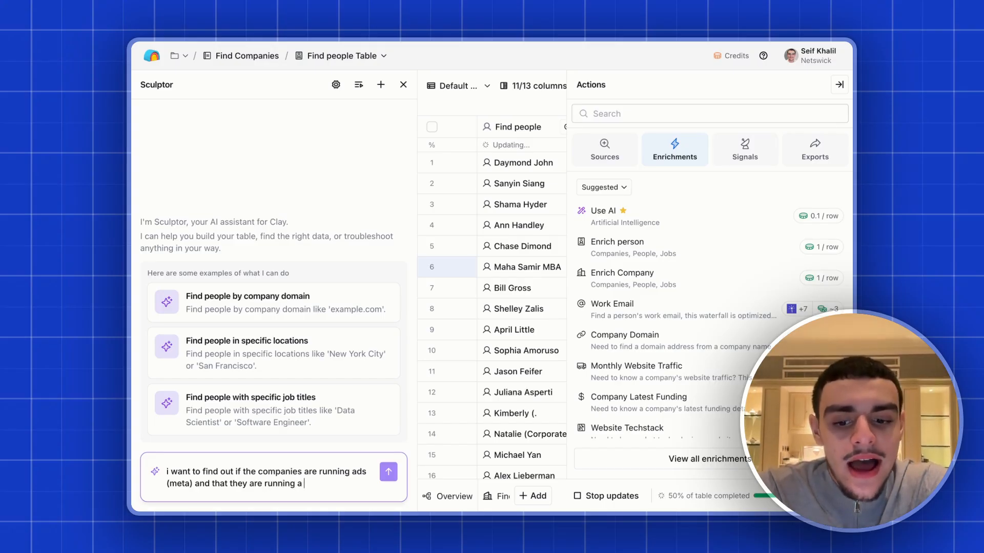
pyautogui.write(' weninar ')
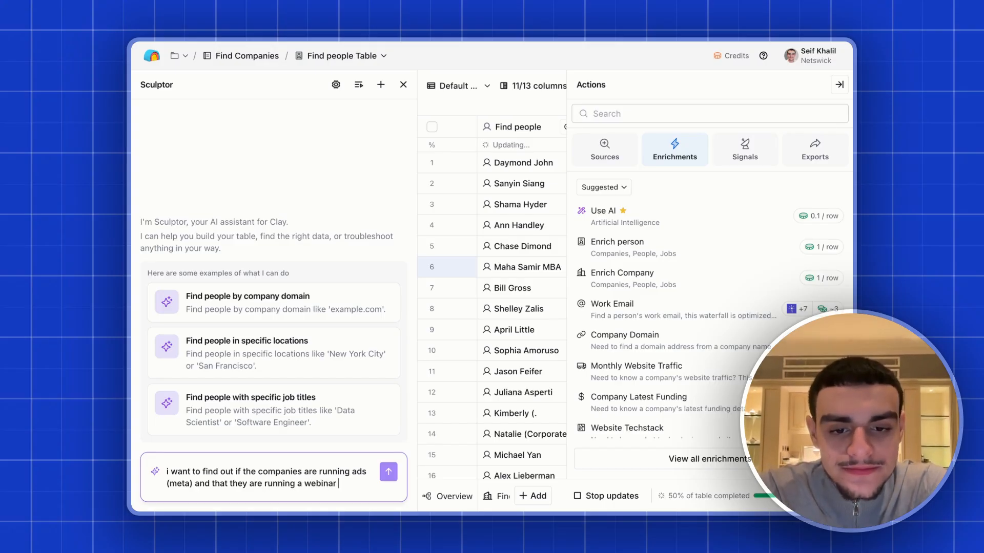
pyautogui.write('funnel and tha')
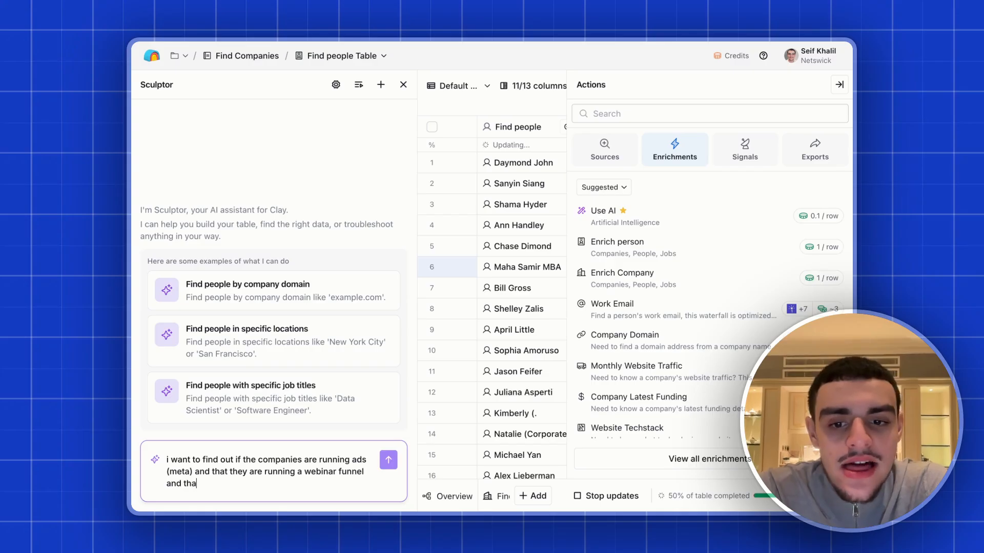
pyautogui.write('t their top compe')
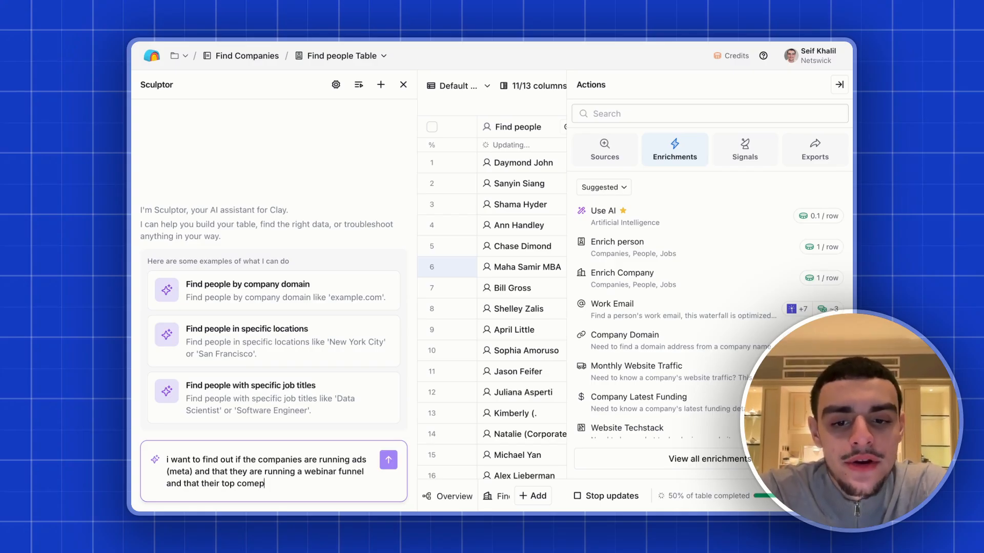
pyautogui.write('titor is')
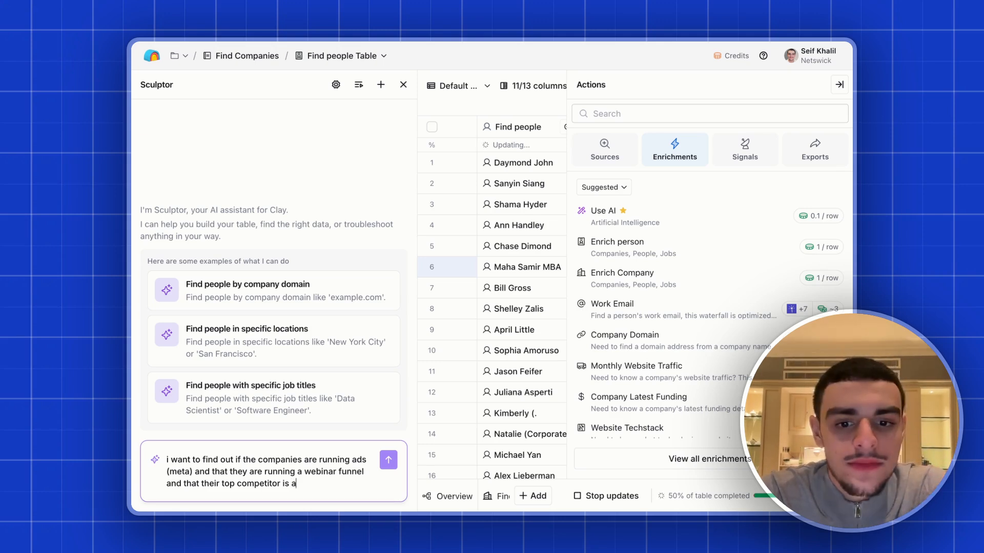
pyautogui.moveTo(293, 485); pyautogui.dragTo(184, 482)
pyautogui.press('BackSpace')
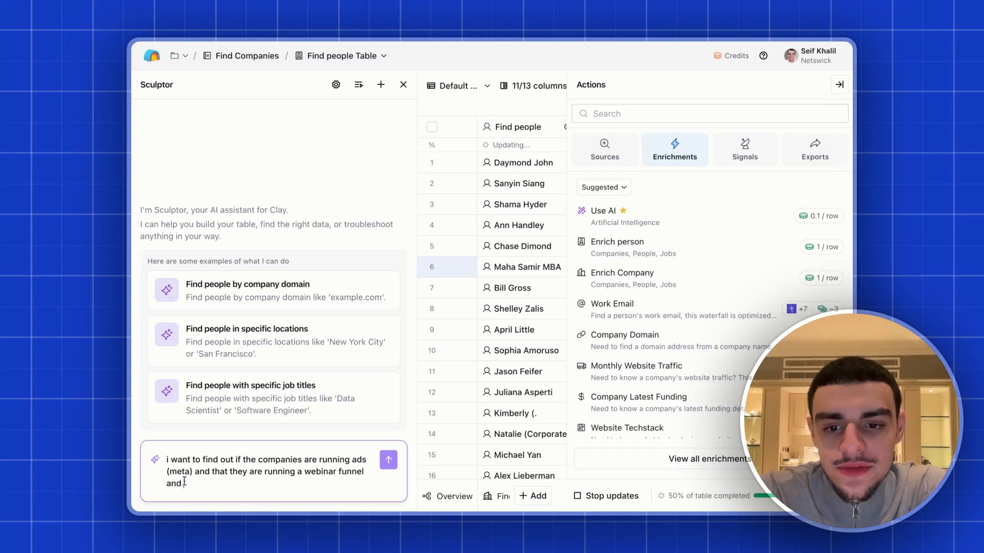
# Complete the Sculptor message with "that they were recently funded." and send it
pyautogui.write('that they w')
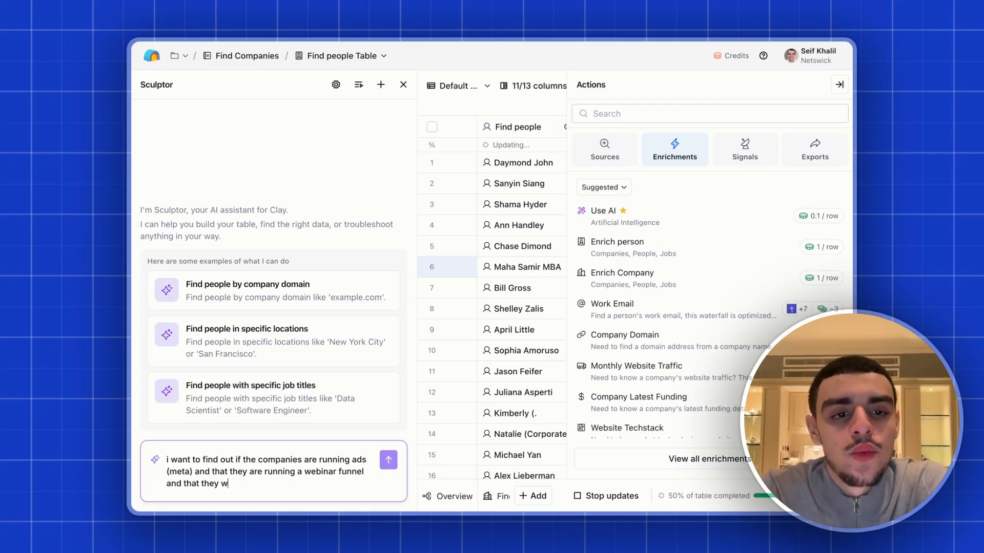
pyautogui.write('ere recently')
pyautogui.write('funded.')
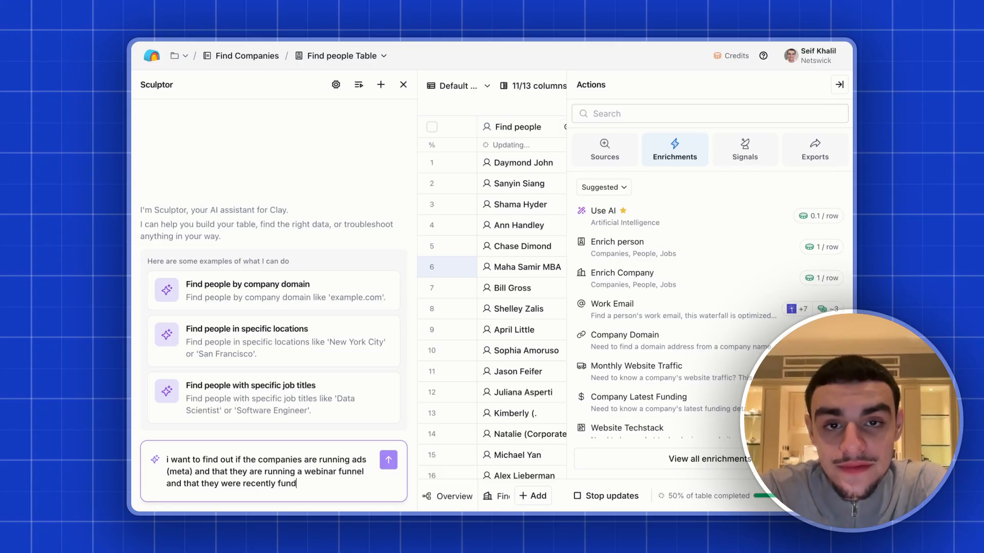
pyautogui.click(388, 460)
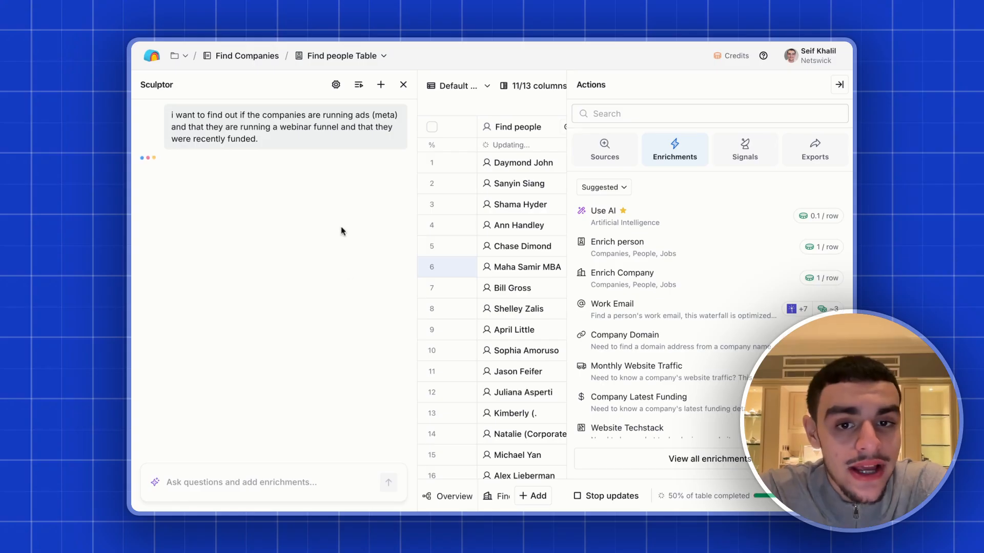
# Close the Actions list, then check the Accounting Firm? results and the column types that can be added to the people table
pyautogui.tripleClick(352, 113)
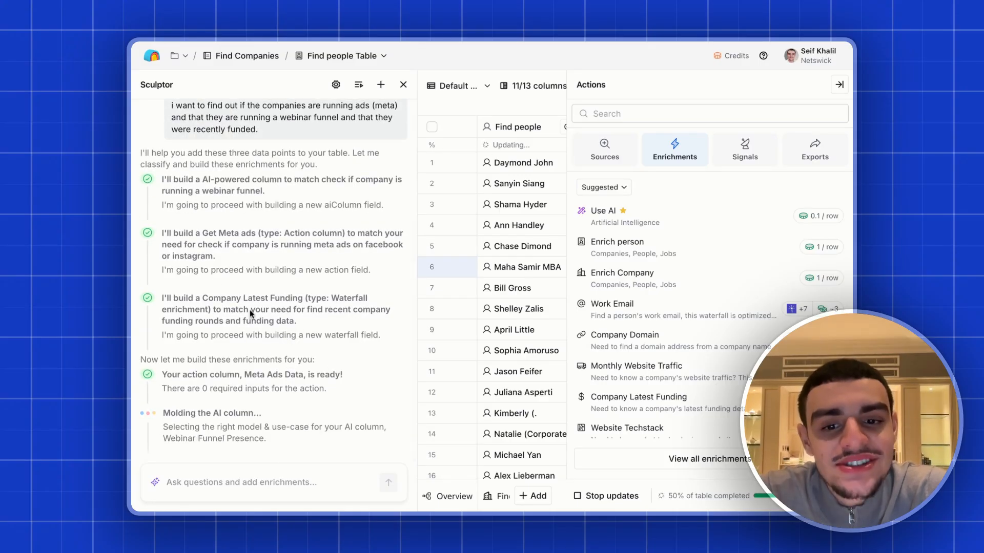
pyautogui.click(839, 85)
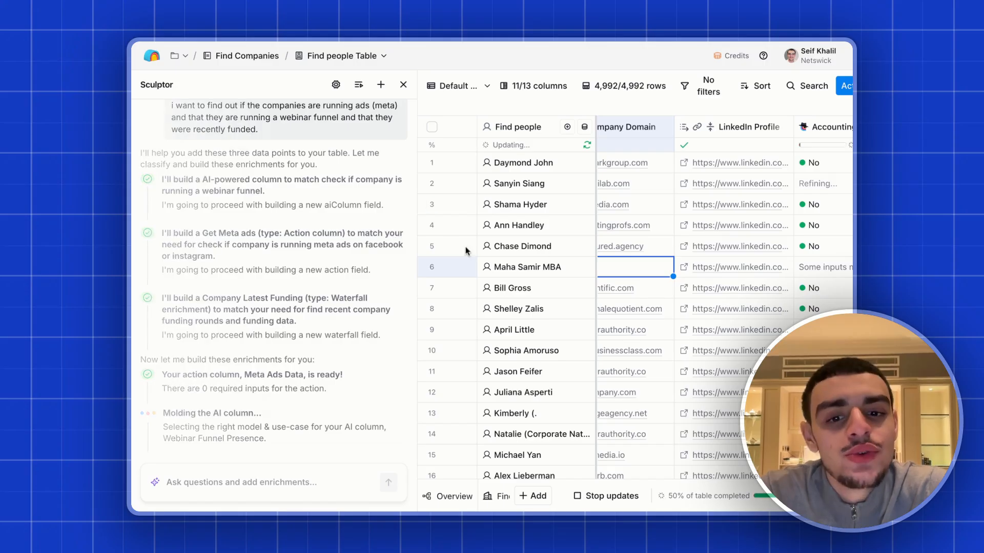
pyautogui.hscroll(5, 622, 250)
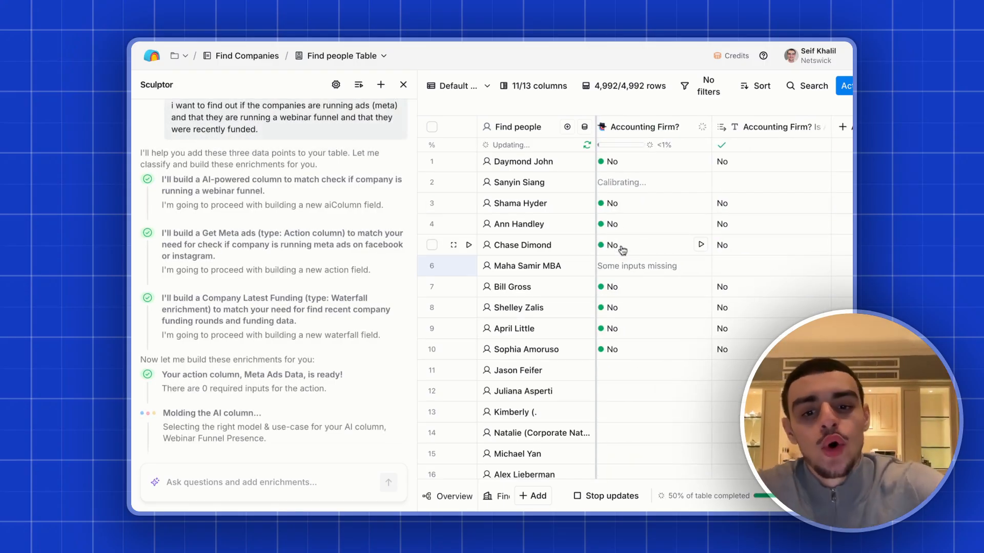
pyautogui.hscroll(2, 622, 250)
pyautogui.hscroll(-2, 683, 179)
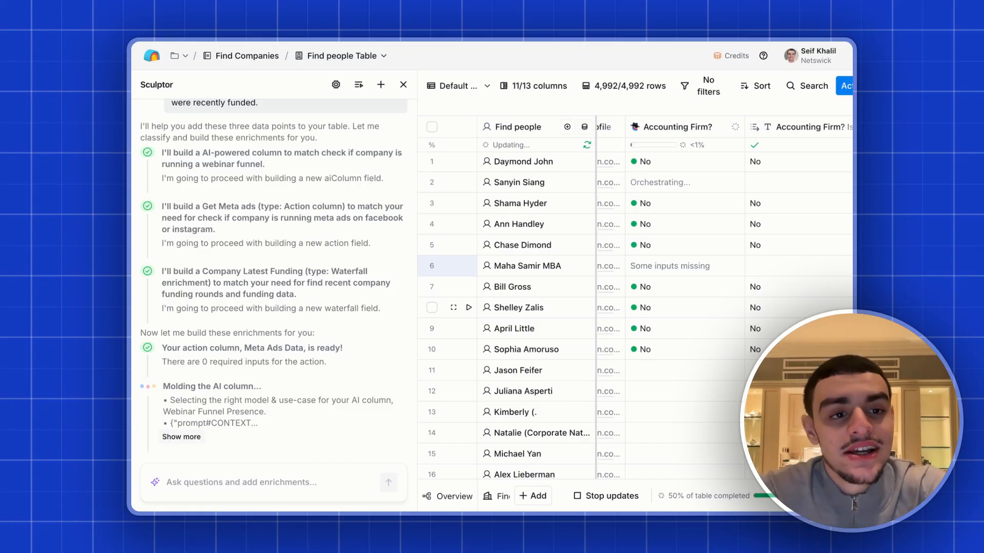
pyautogui.hscroll(3, 788, 203)
pyautogui.click(792, 128)
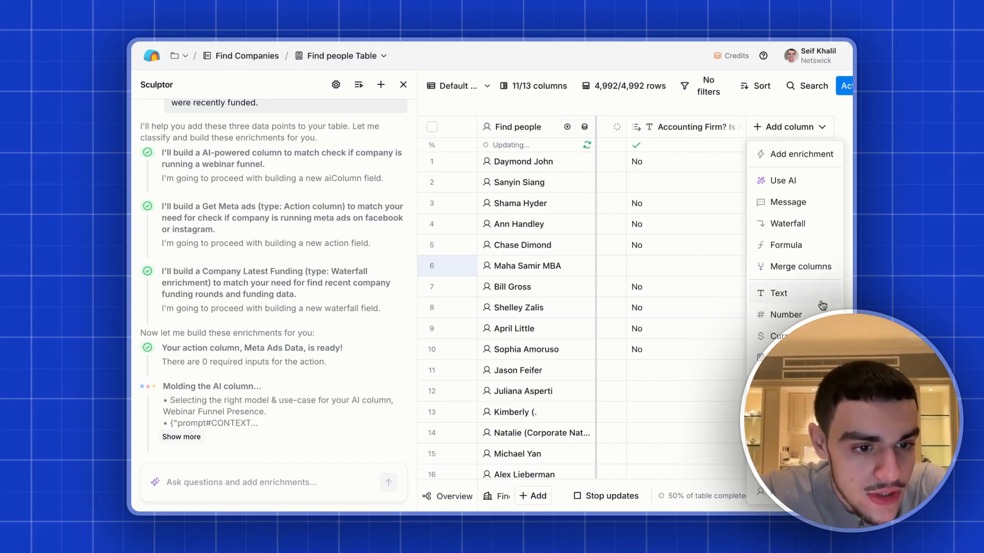
pyautogui.click(733, 318)
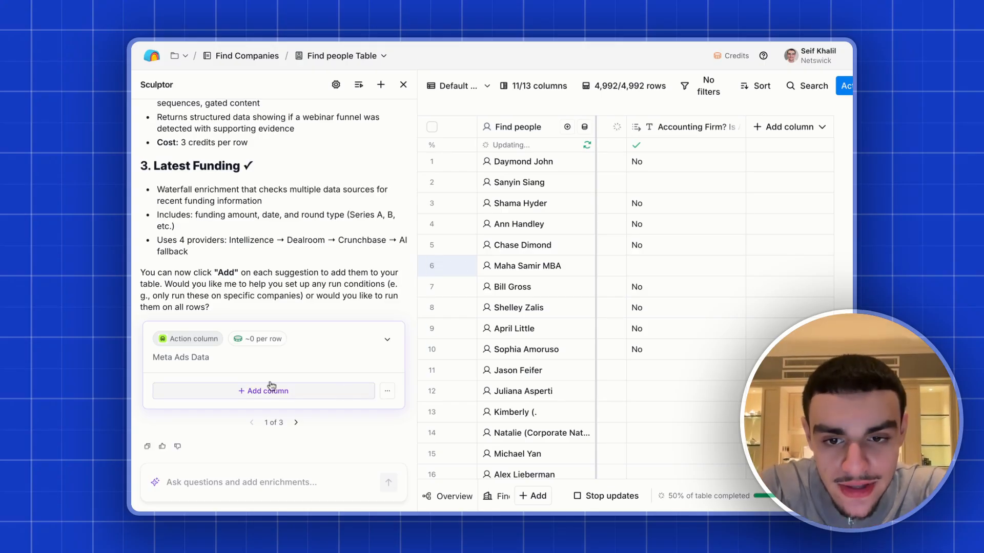
# Add Sculptor's three suggested columns, Meta Ads Data, Webinar Funnel Presence and Latest Funding, to the people table and close the column settings
pyautogui.click(310, 396)
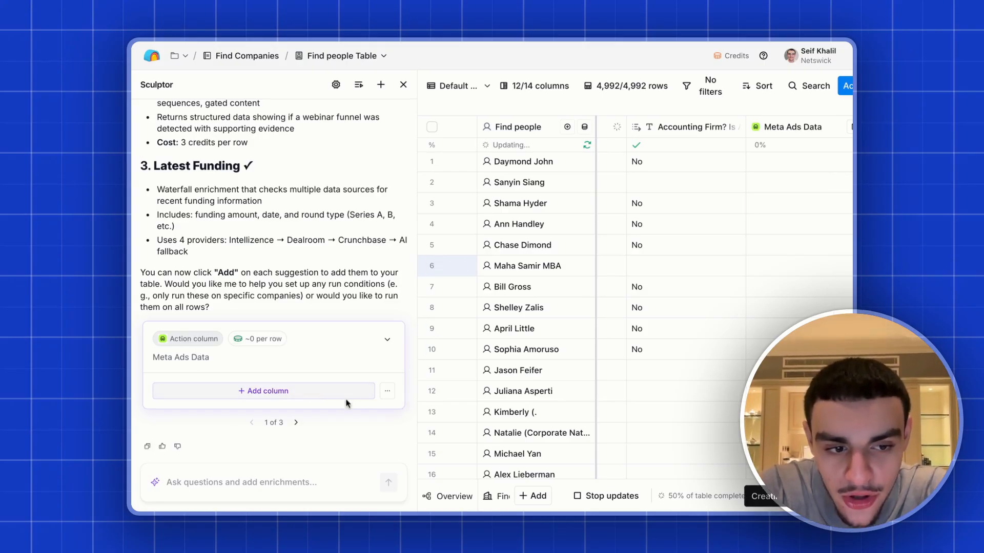
pyautogui.click(276, 393)
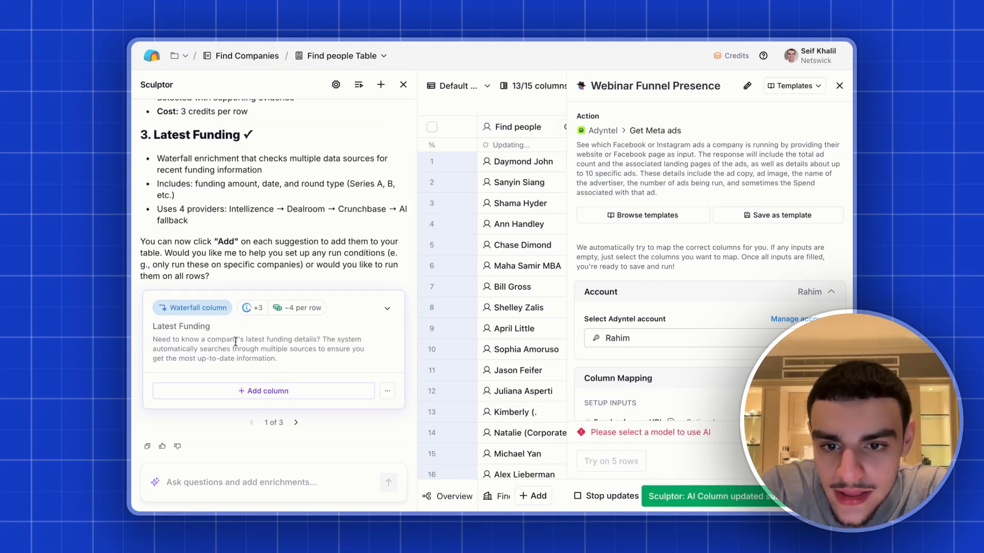
pyautogui.click(263, 392)
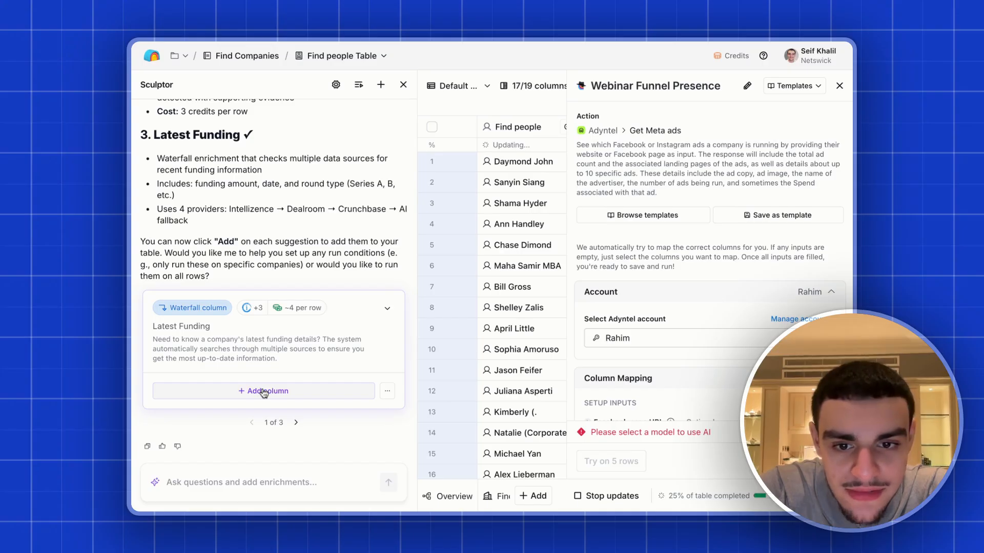
pyautogui.click(840, 86)
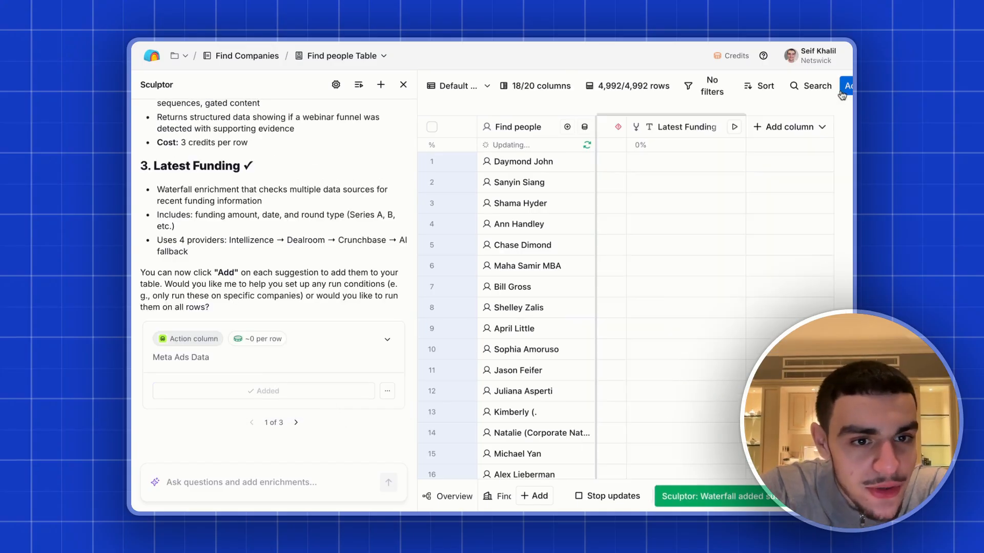
# Examine the newly added enrichment columns in the people table and open the first row's cell details for the company's latest funding round
pyautogui.hscroll(-5, 761, 149)
pyautogui.hscroll(1, 718, 143)
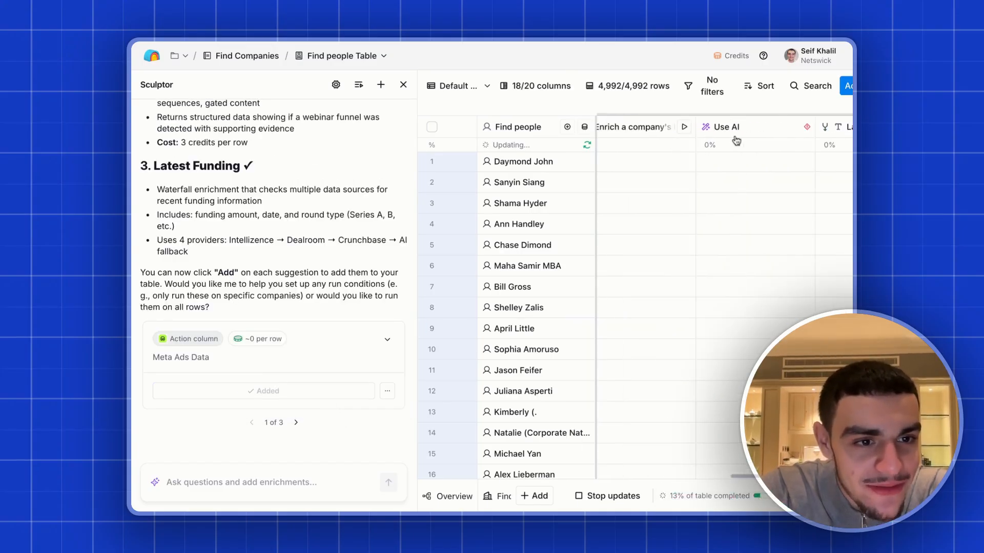
pyautogui.hscroll(3, 738, 141)
pyautogui.hscroll(-4, 748, 141)
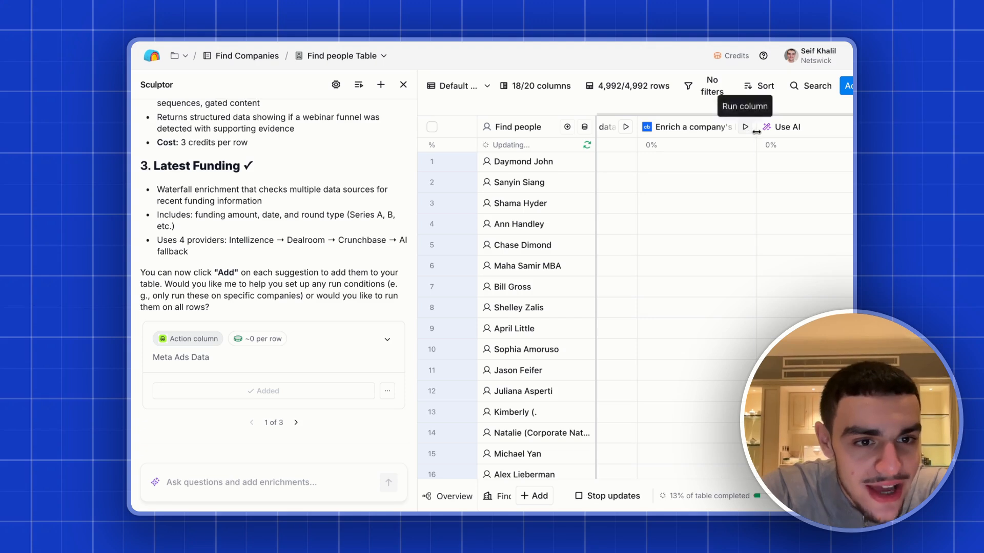
pyautogui.hscroll(3, 753, 137)
pyautogui.hscroll(-3, 820, 140)
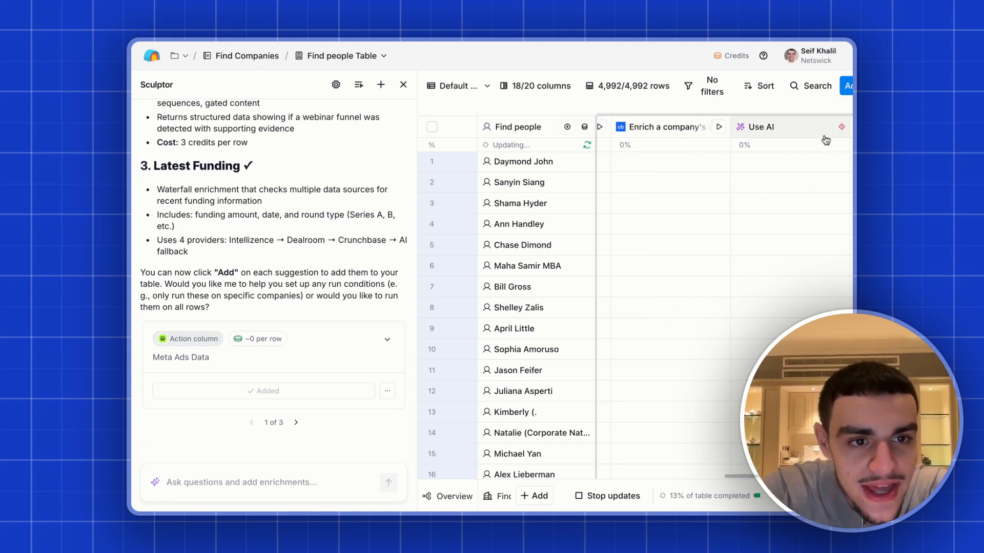
pyautogui.click(658, 161)
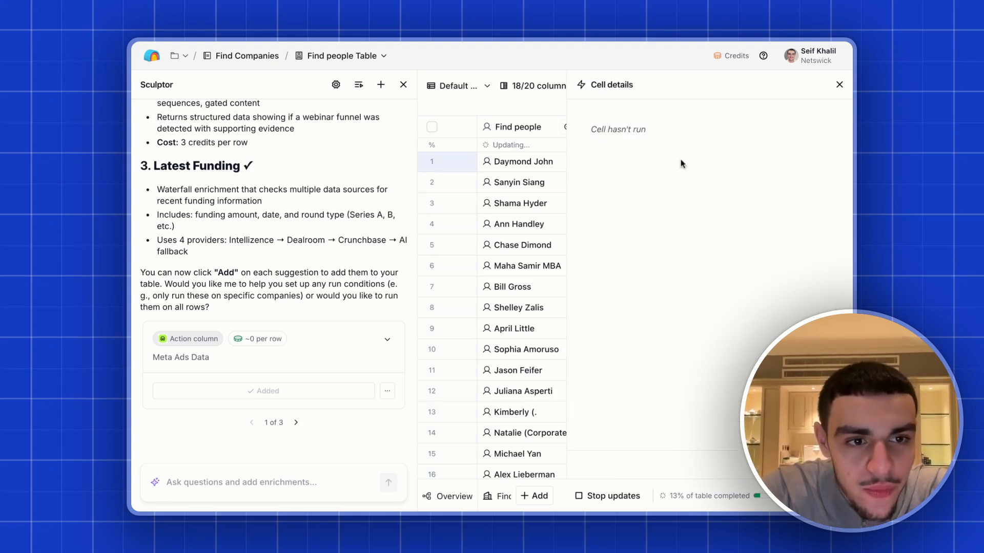
pyautogui.click(839, 85)
# Filter the table by Enrich Company with Latest Fundraising Data, review the available filter conditions, and clear the filter
pyautogui.click(702, 92)
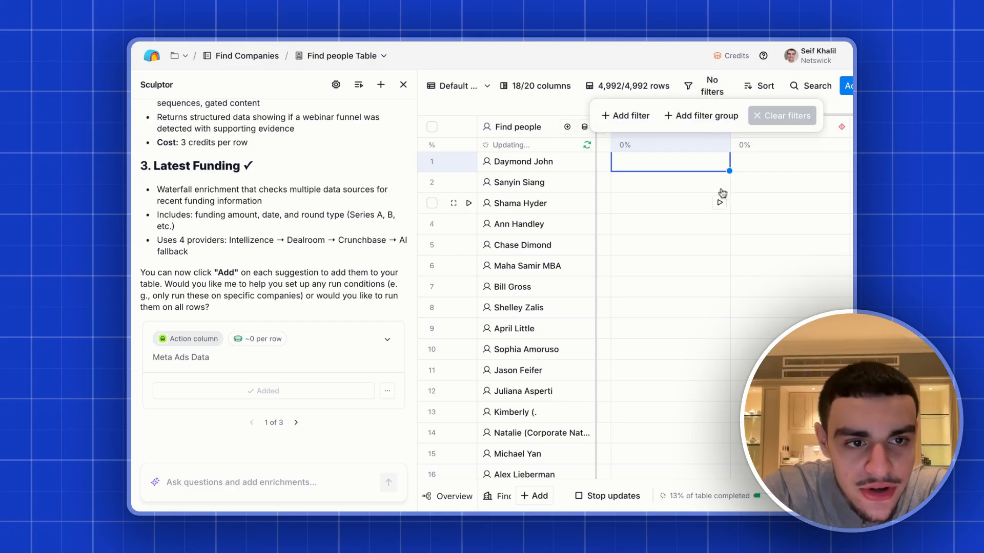
pyautogui.click(621, 115)
pyautogui.click(442, 118)
pyautogui.scroll(-1, 436, 430)
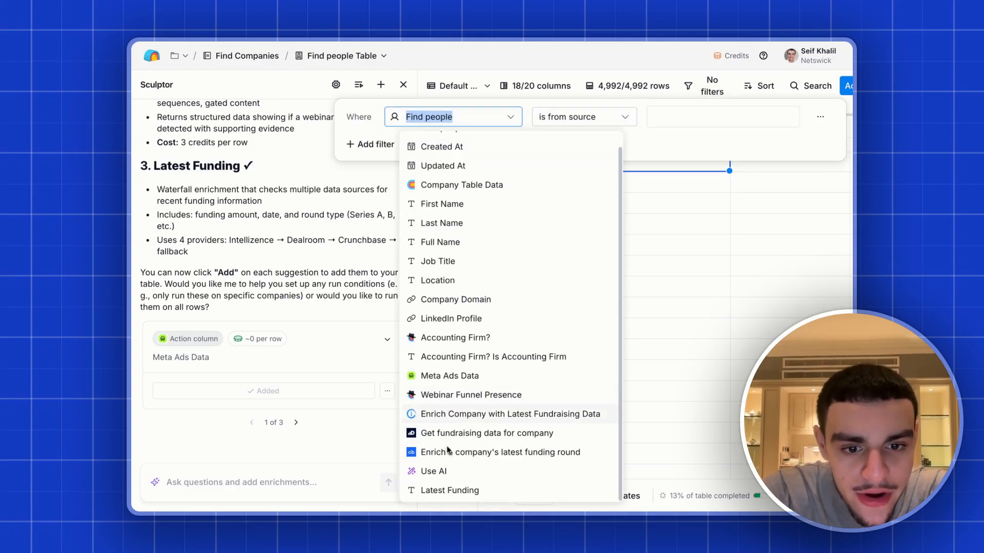
pyautogui.scroll(5, 432, 433)
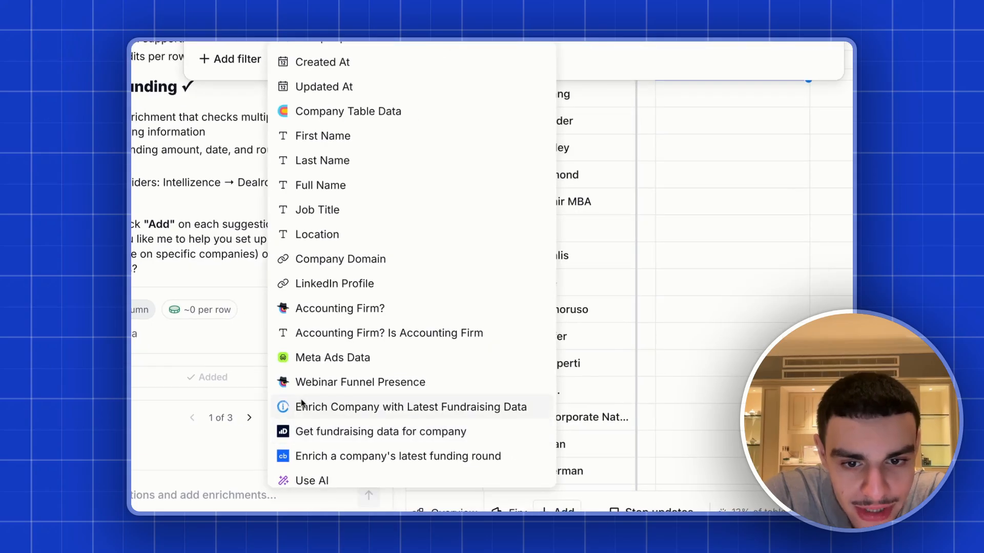
pyautogui.click(346, 409)
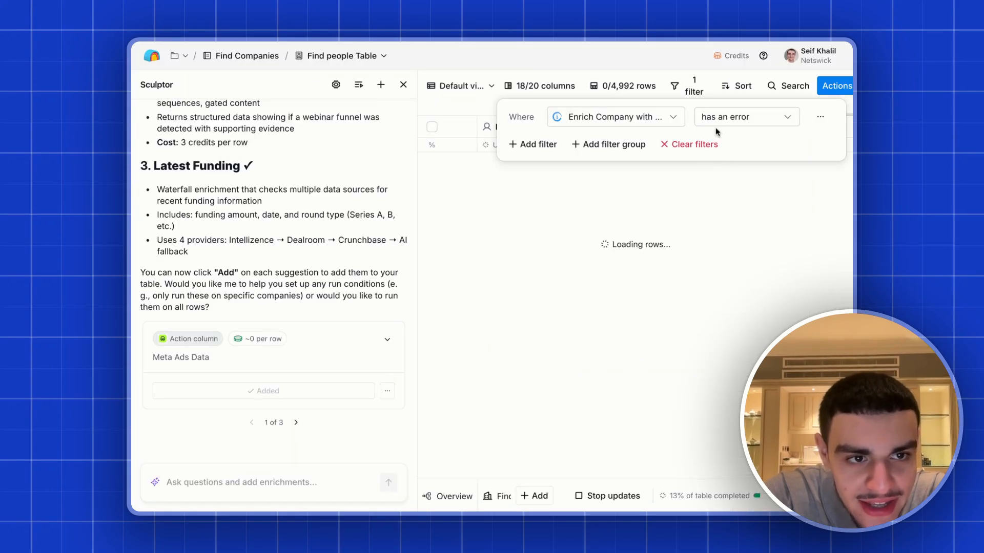
pyautogui.click(738, 117)
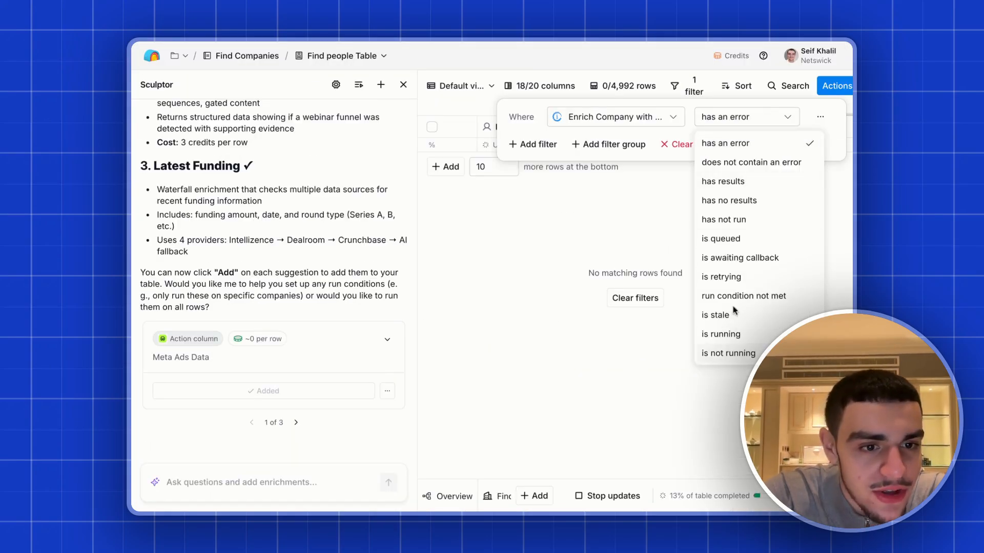
pyautogui.click(678, 145)
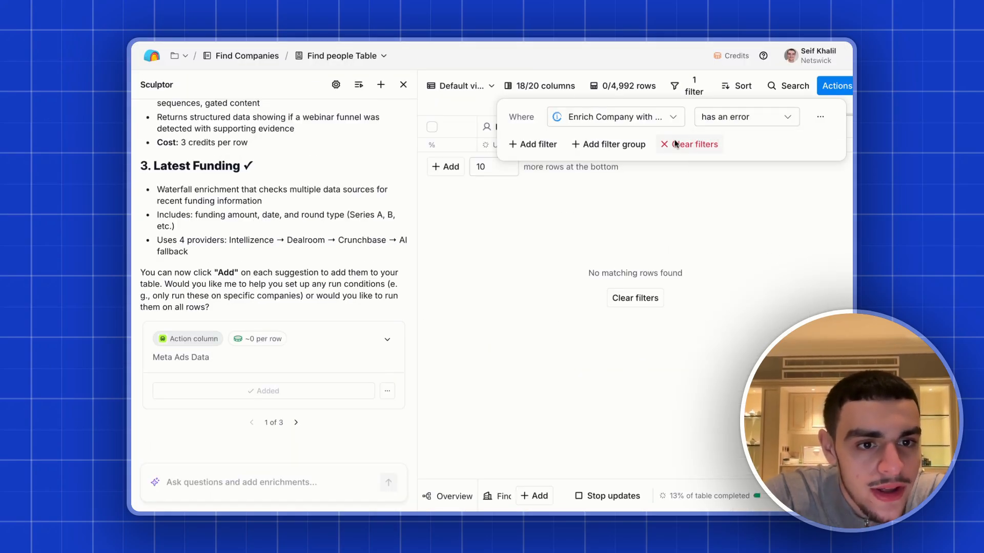
pyautogui.click(684, 205)
# Close the Sculptor chat and start a custom Waterfall column in the people table
pyautogui.hscroll(10, 688, 208)
pyautogui.hscroll(-3, 689, 208)
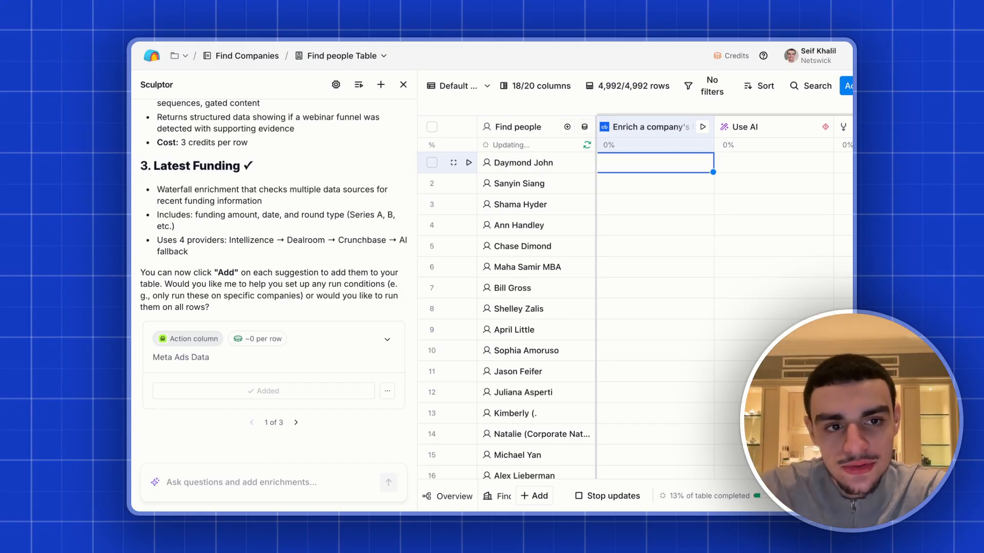
pyautogui.hscroll(3, 634, 195)
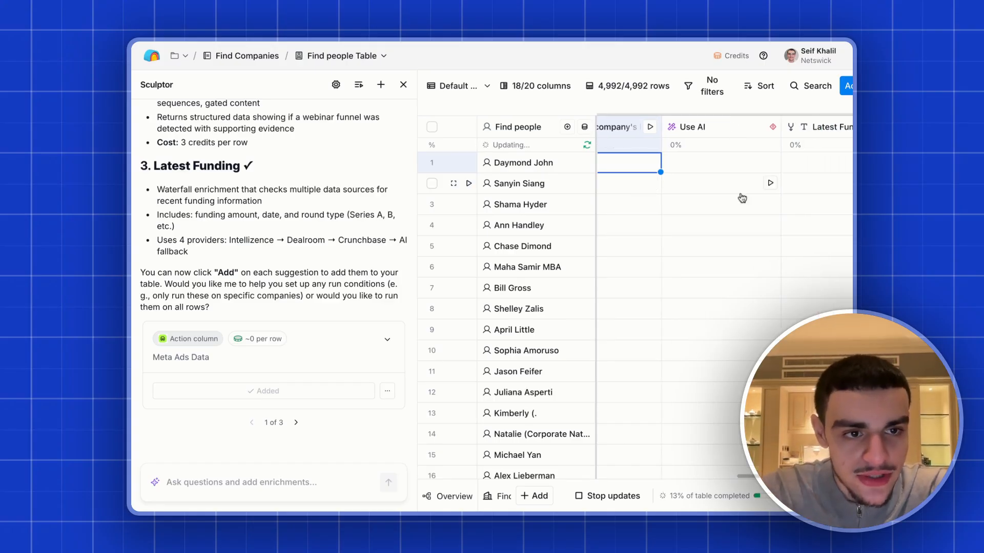
pyautogui.hscroll(5, 742, 199)
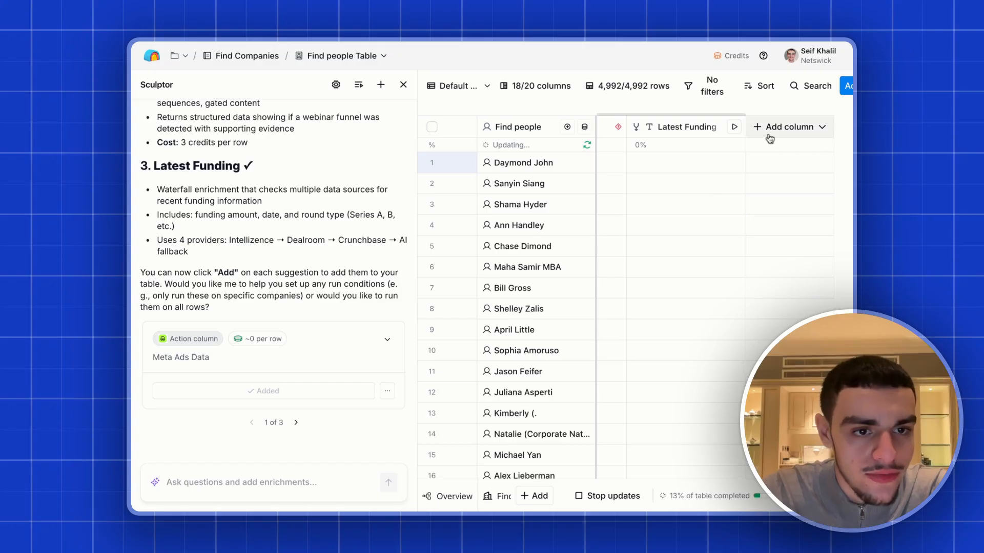
pyautogui.click(403, 85)
pyautogui.click(779, 135)
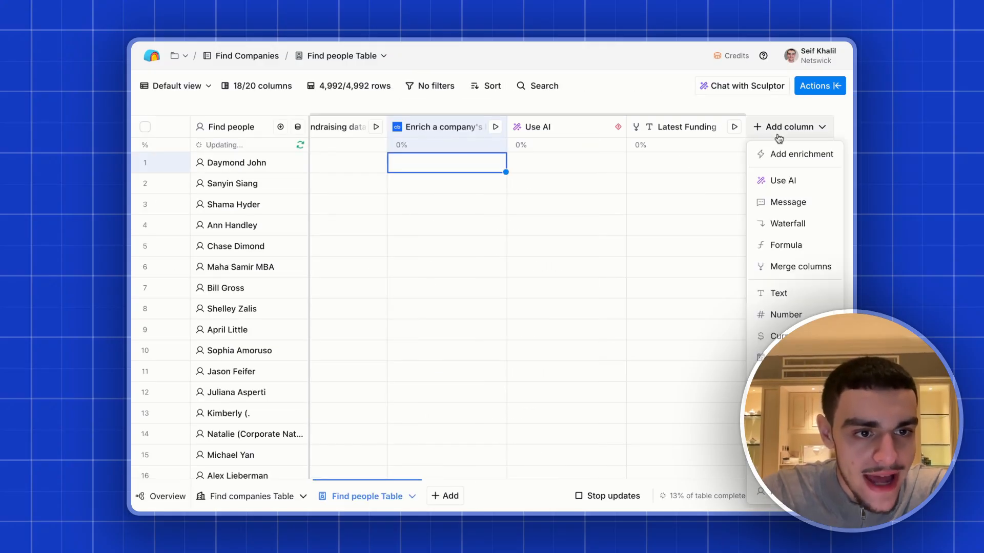
pyautogui.click(777, 223)
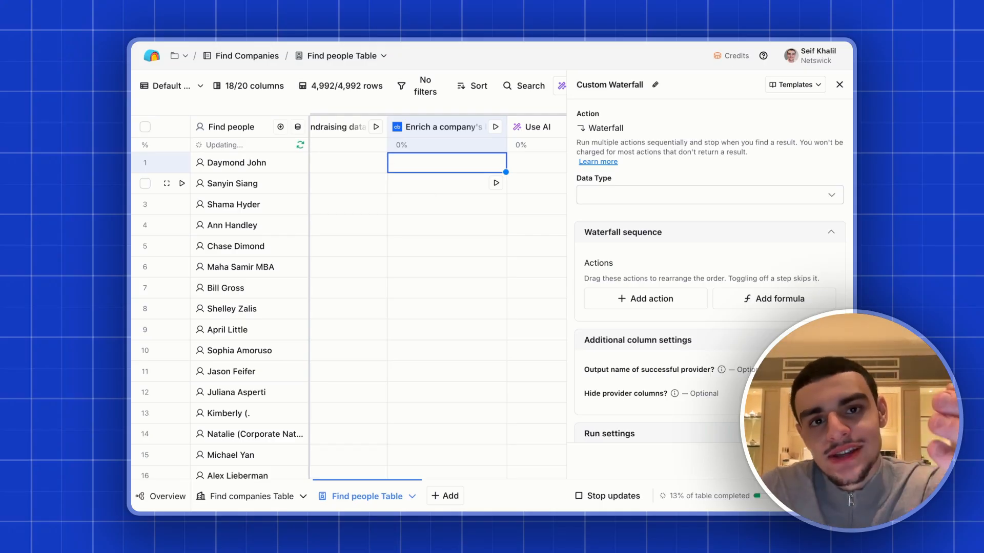
pyautogui.hscroll(-10, 451, 205)
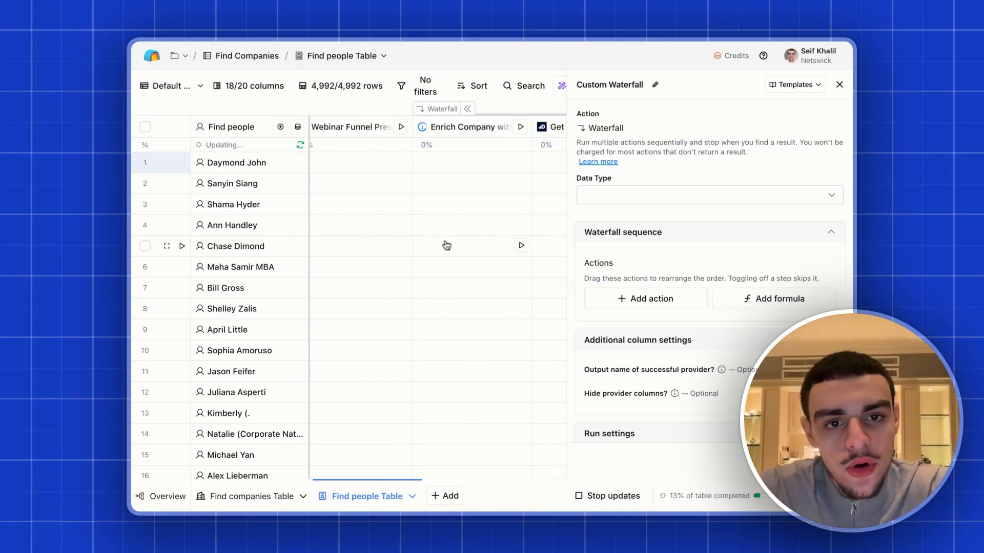
pyautogui.hscroll(15, 445, 337)
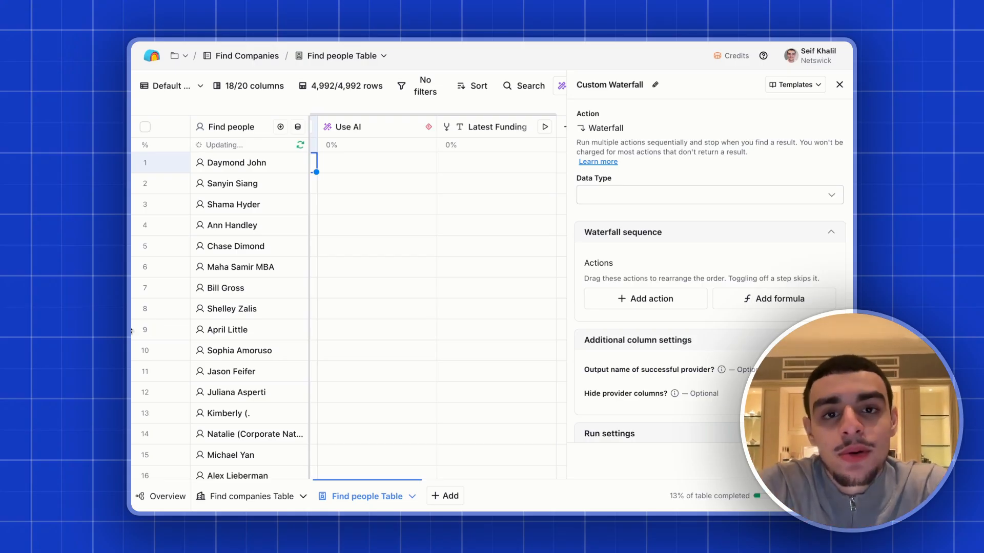
pyautogui.hscroll(-2, 445, 290)
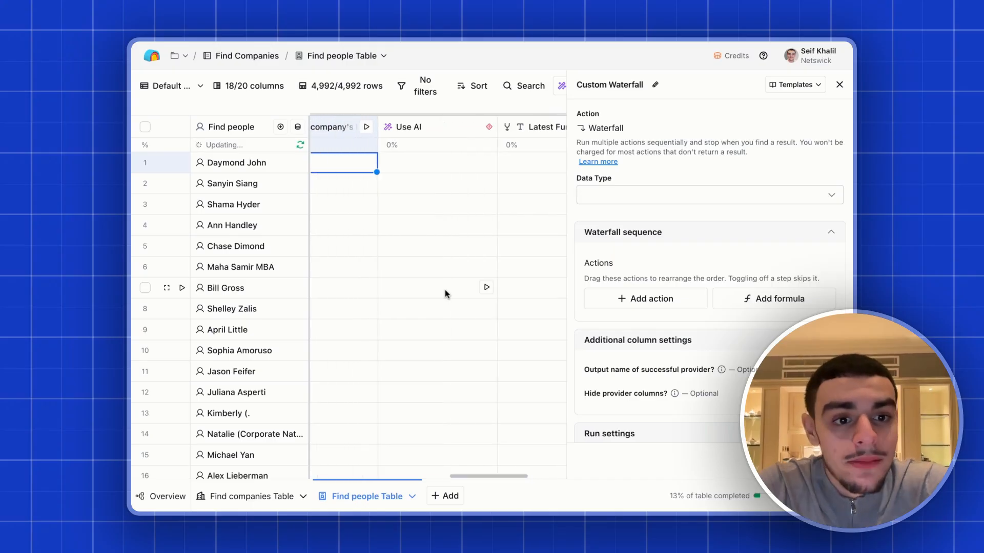
# Add LeadMagic's Find work email action to the waterfall, with email as its waterfall output
pyautogui.click(669, 303)
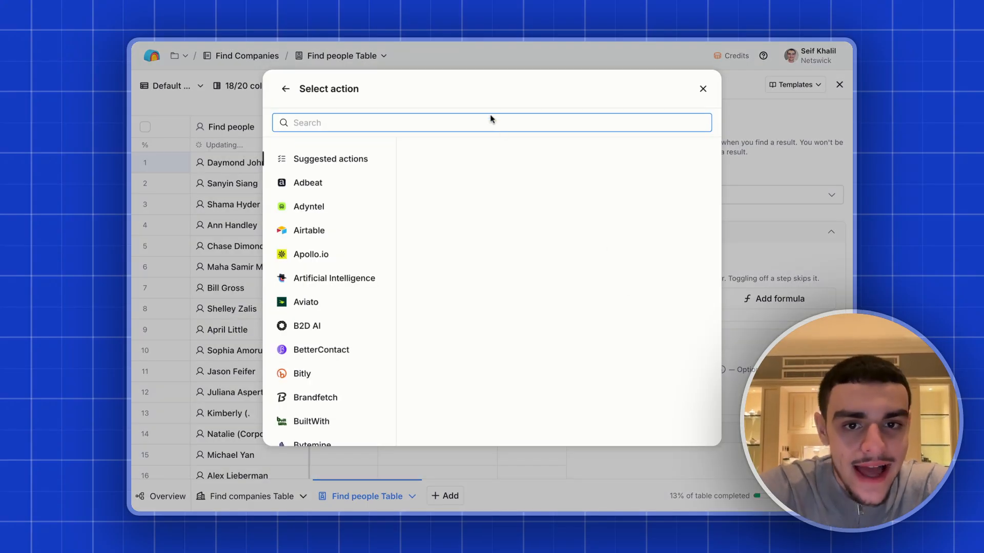
pyautogui.write('find work email')
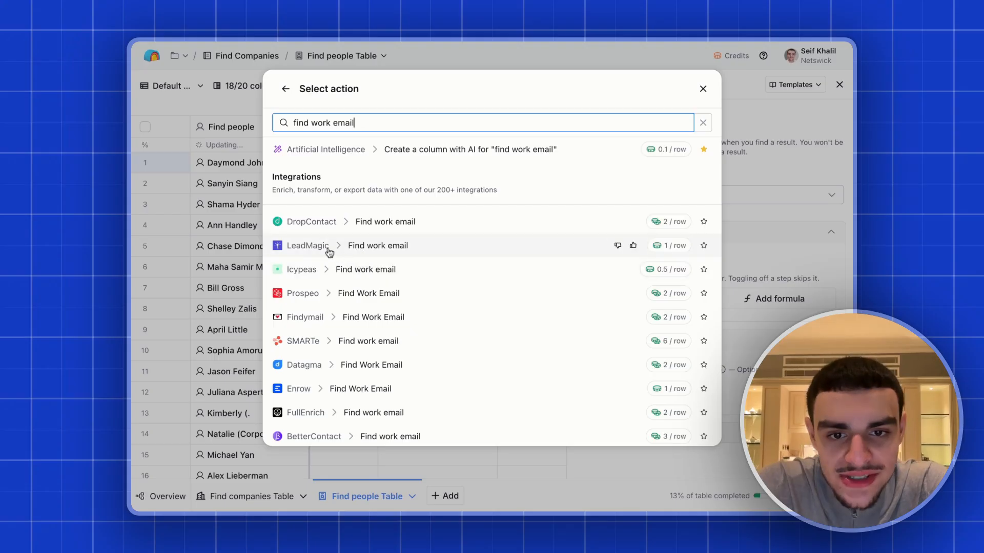
pyautogui.click(325, 248)
pyautogui.scroll(-3, 757, 327)
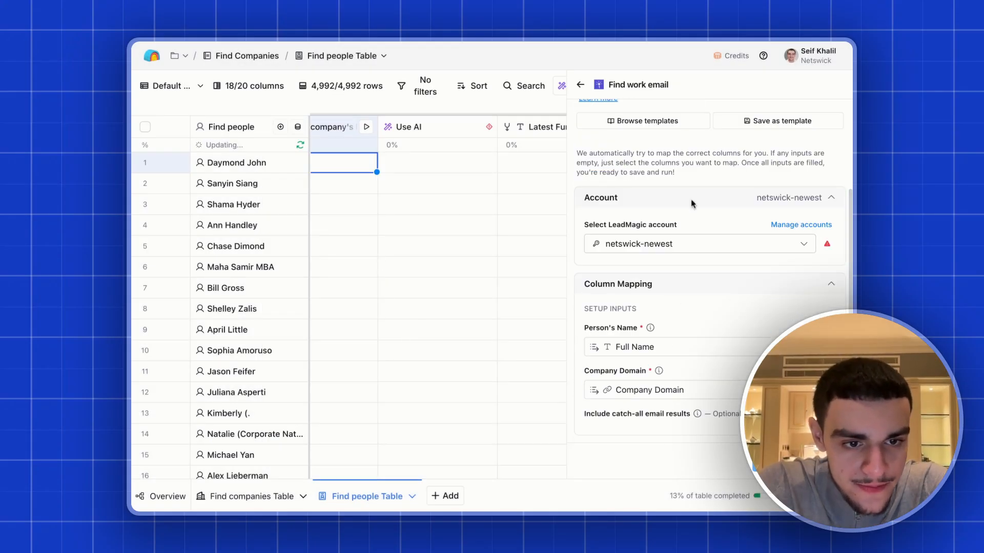
pyautogui.scroll(3, 717, 157)
pyautogui.click(722, 151)
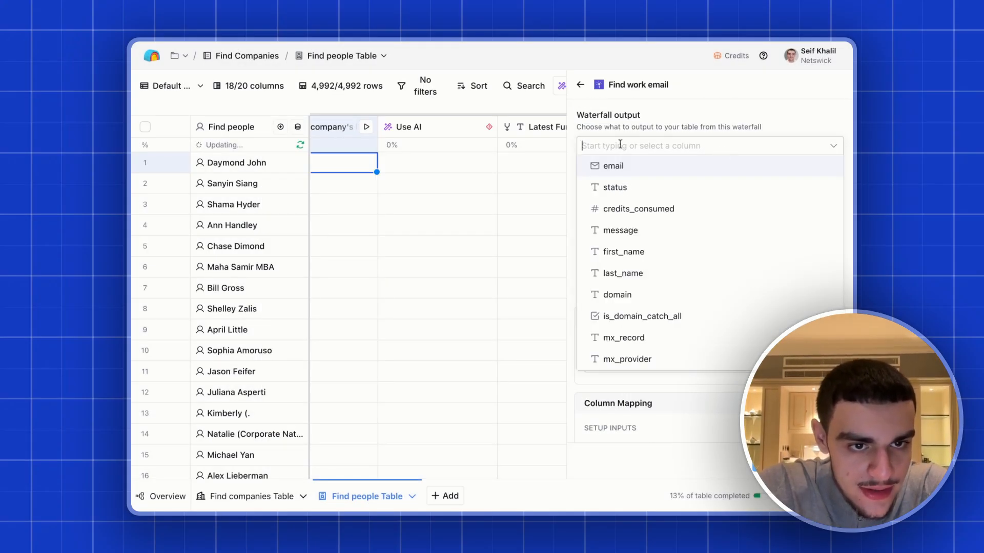
pyautogui.click(645, 166)
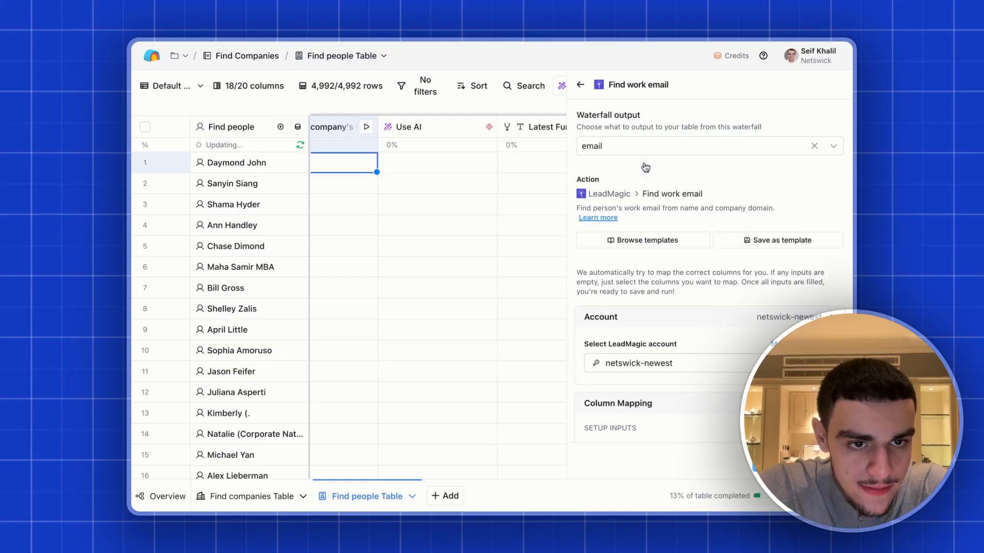
pyautogui.click(747, 369)
pyautogui.click(678, 317)
pyautogui.click(789, 462)
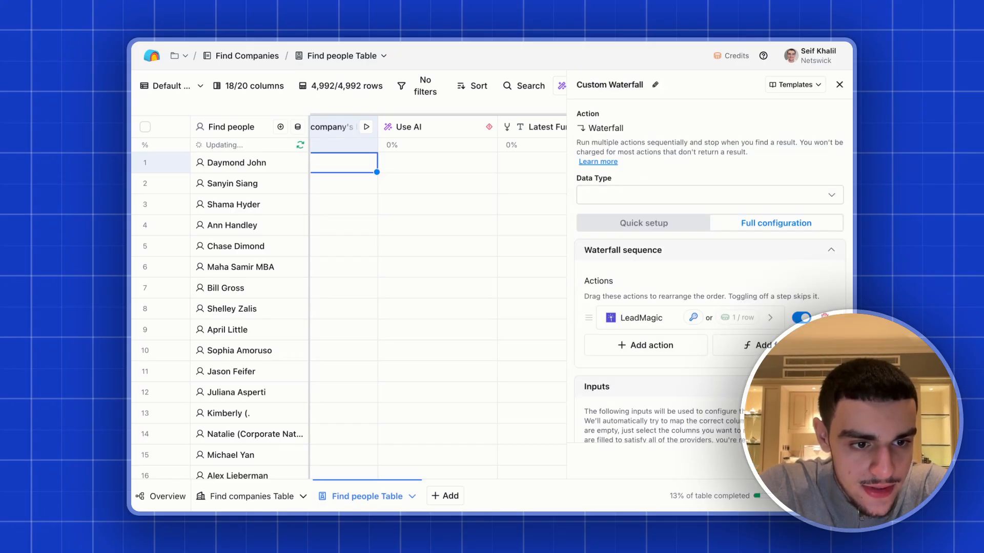
# Add Prospeo's Find Work Email action to the waterfall and choose its waterfall output
pyautogui.click(659, 346)
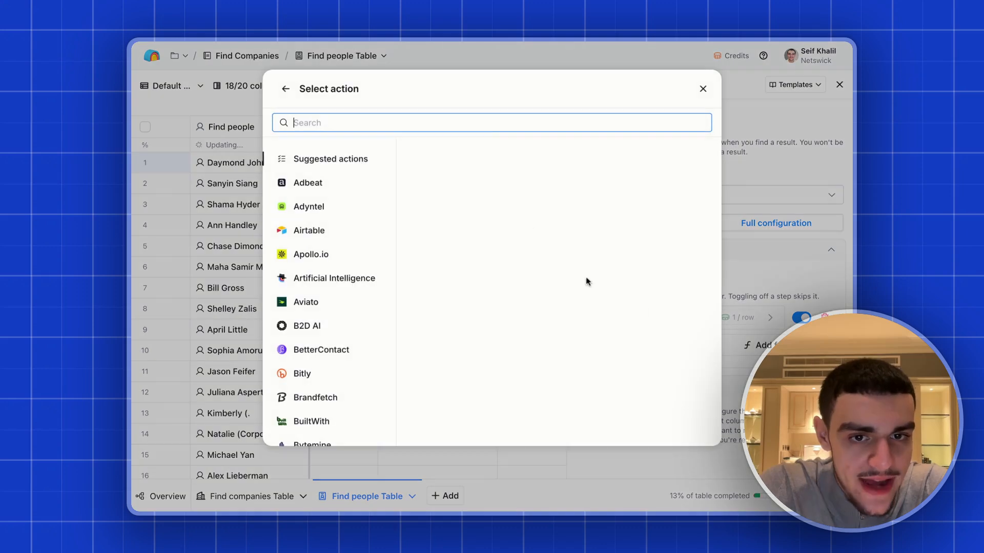
pyautogui.write('find work')
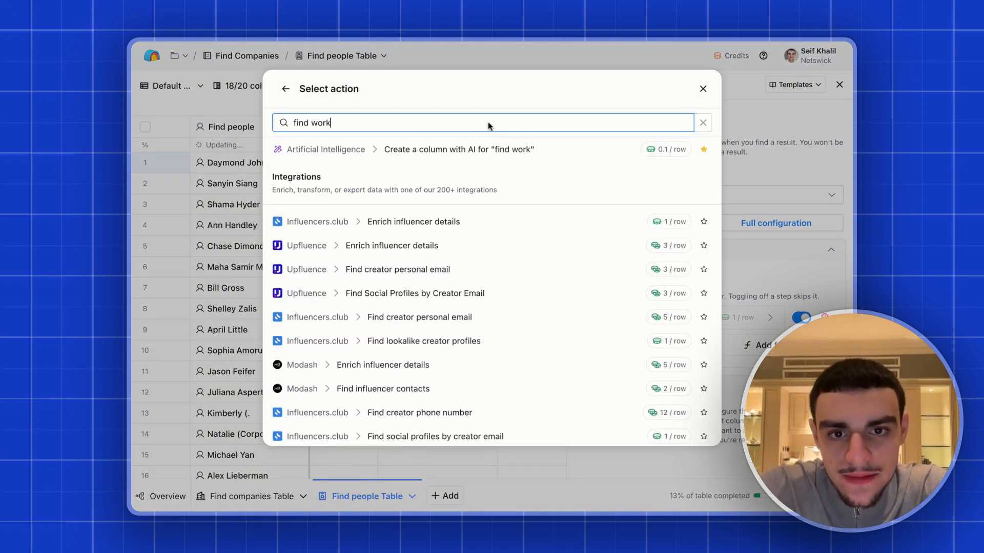
pyautogui.write(' email')
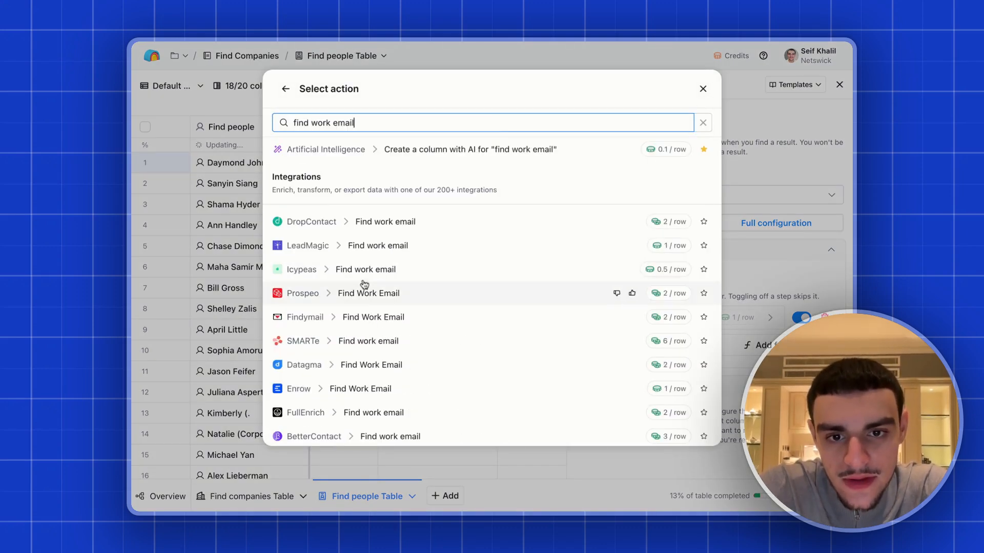
pyautogui.click(313, 299)
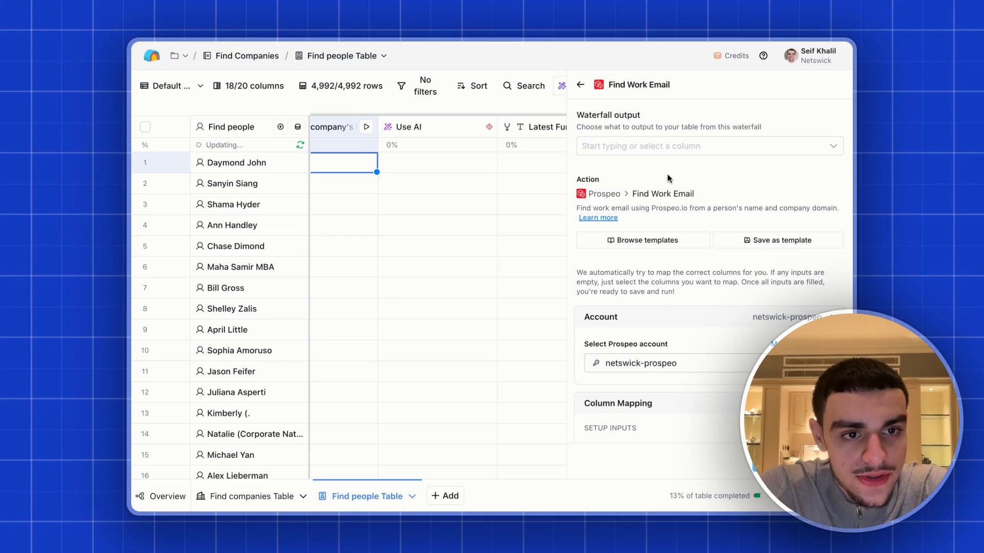
pyautogui.click(673, 147)
pyautogui.click(642, 208)
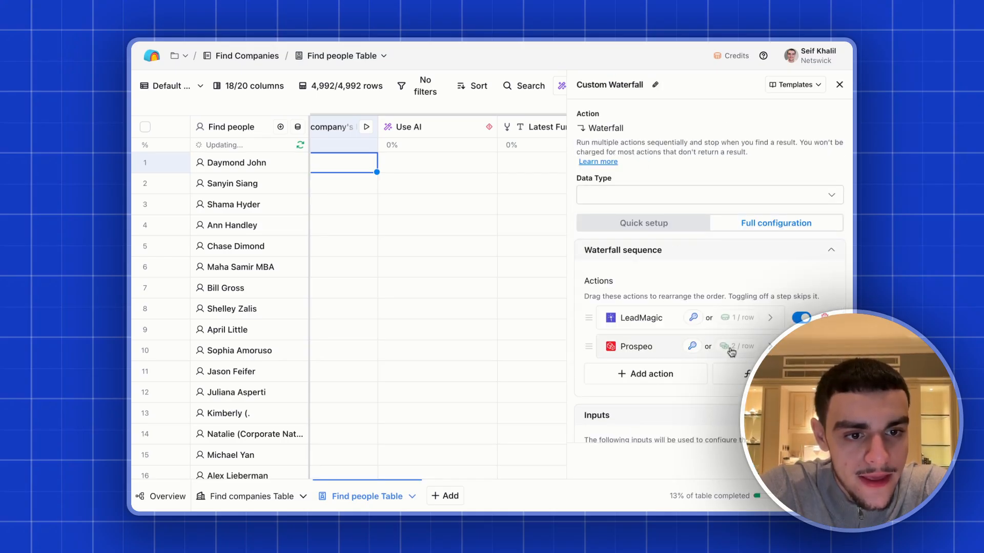
# Move Prospeo ahead of LeadMagic in the waterfall sequence and set the waterfall's data type to Email
pyautogui.moveTo(646, 350); pyautogui.dragTo(648, 313)
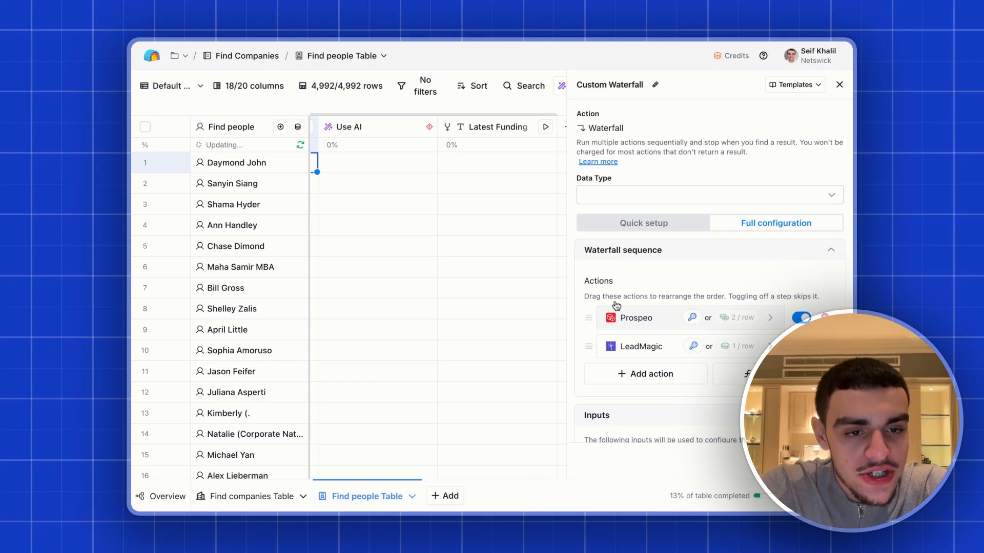
pyautogui.scroll(-2, 651, 310)
pyautogui.scroll(2, 646, 204)
pyautogui.click(640, 134)
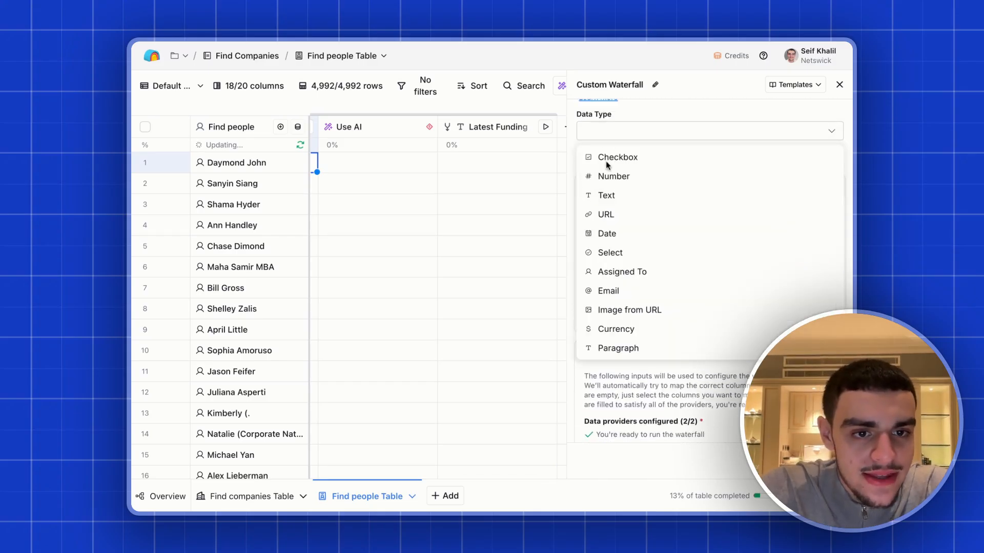
pyautogui.click(615, 291)
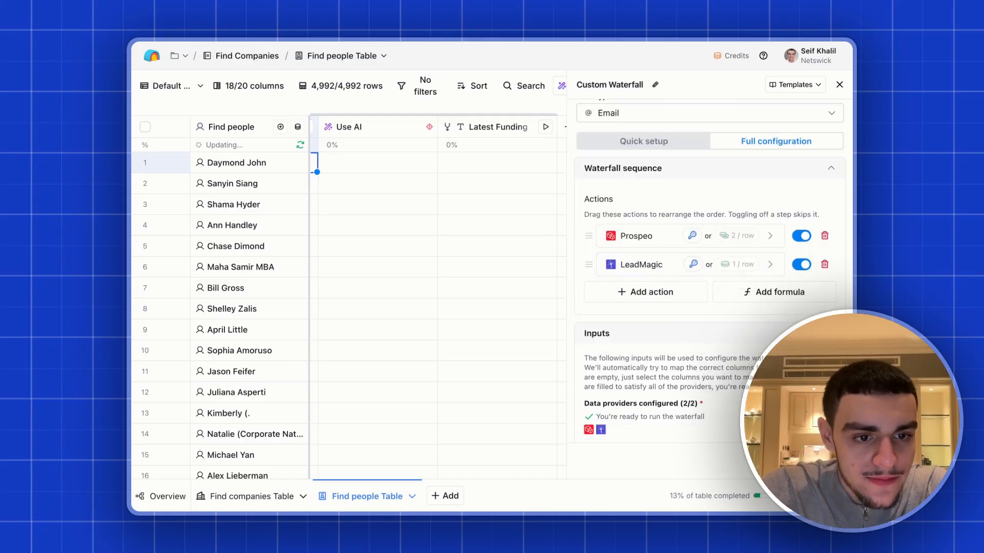
# Save the custom waterfall, run it on 10 rows, and check its columns in the people table
pyautogui.scroll(-5, 615, 292)
pyautogui.click(815, 461)
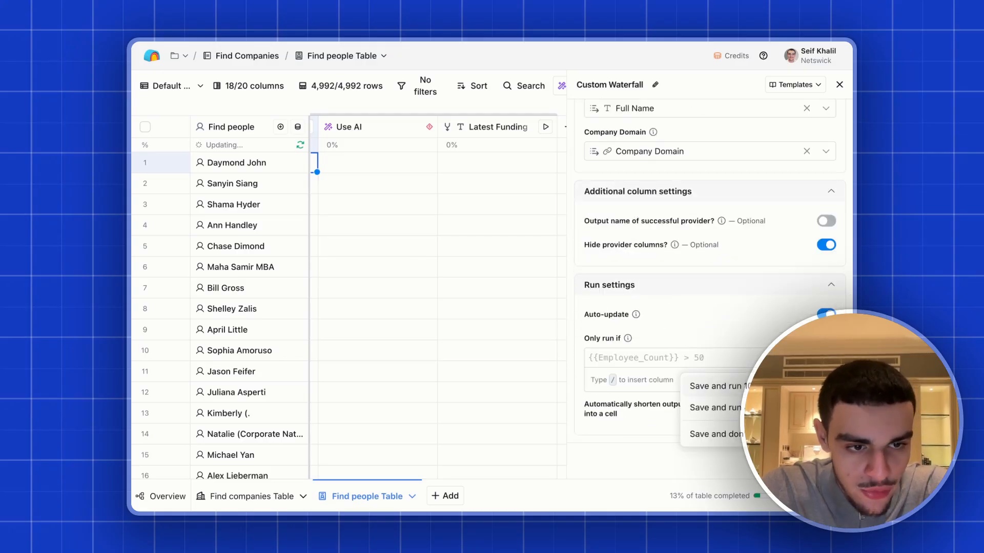
pyautogui.click(759, 432)
pyautogui.hscroll(2, 462, 200)
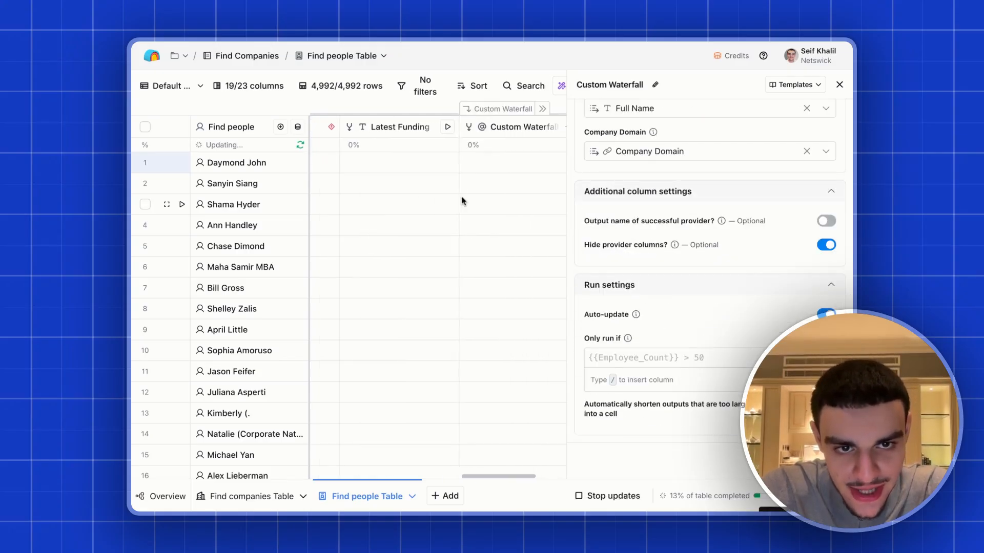
pyautogui.hscroll(4, 711, 175)
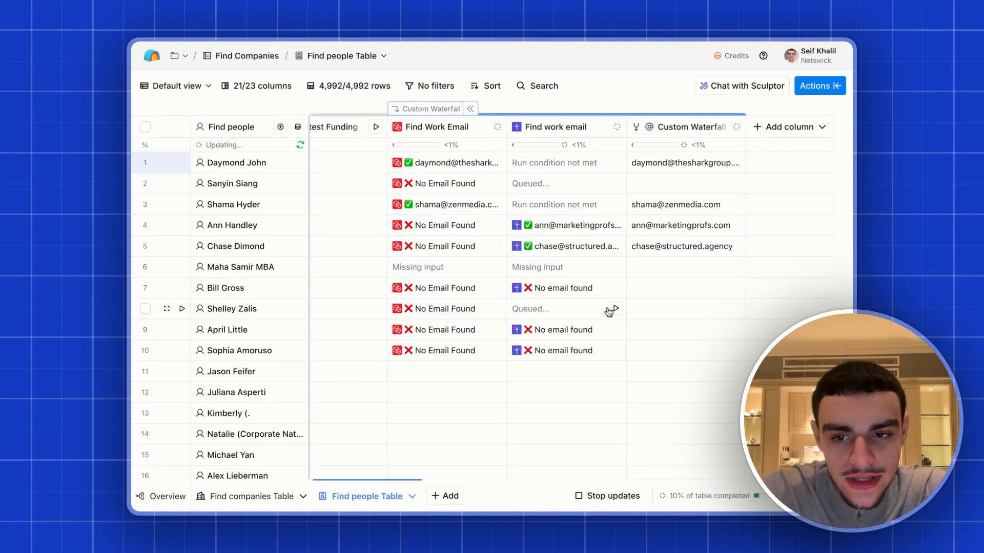
pyautogui.click(819, 86)
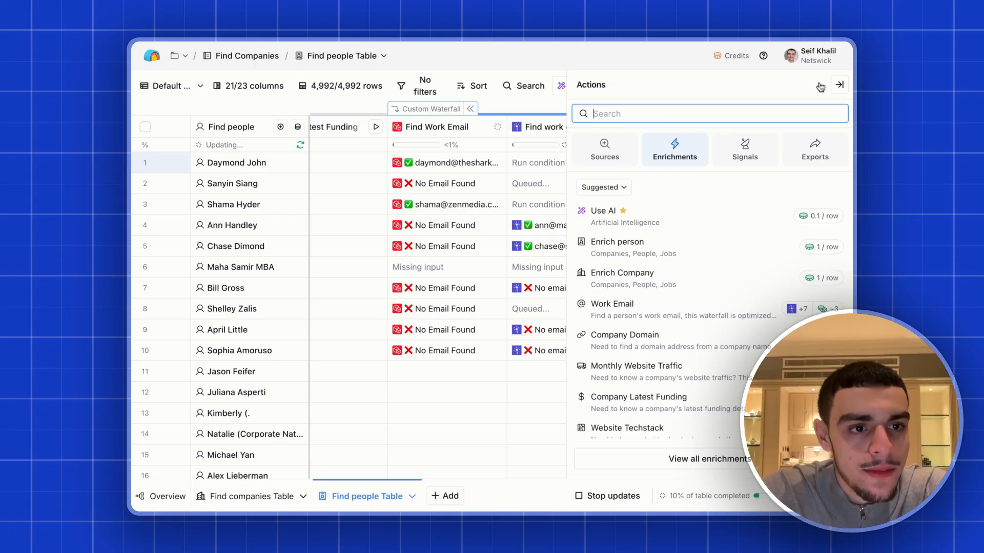
pyautogui.click(663, 102)
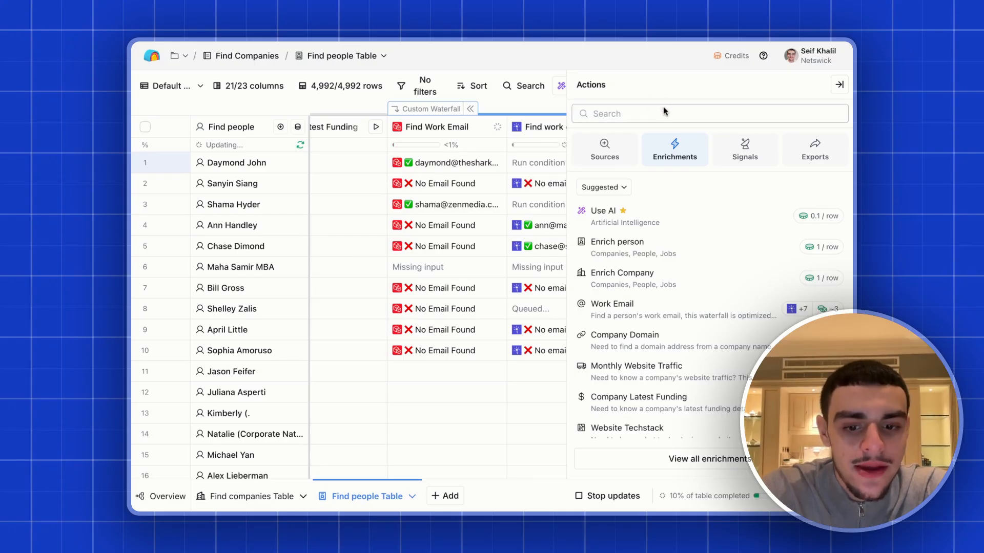
pyautogui.click(653, 114)
pyautogui.write('find mo')
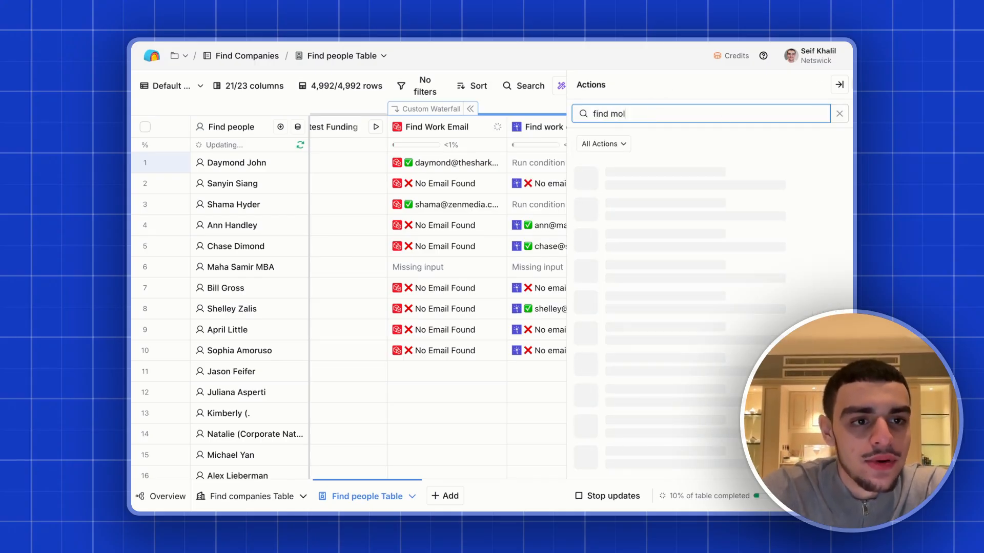
pyautogui.click(839, 85)
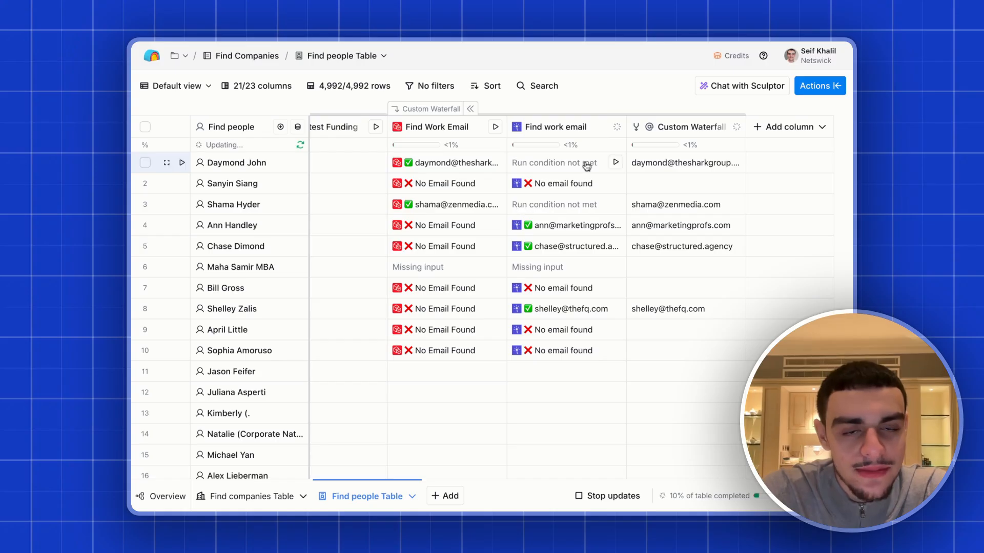
pyautogui.moveTo(581, 131); pyautogui.dragTo(544, 139)
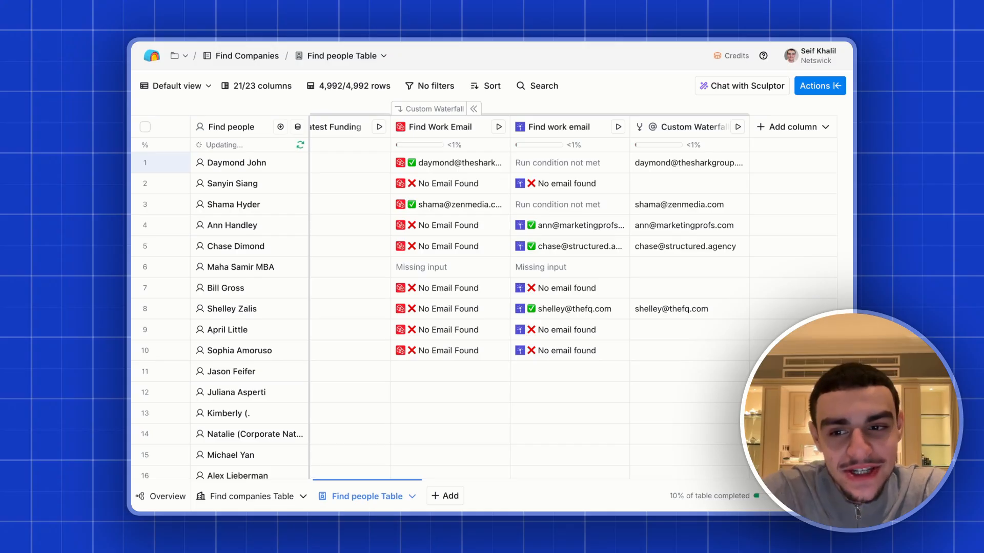
pyautogui.hscroll(1, 666, 265)
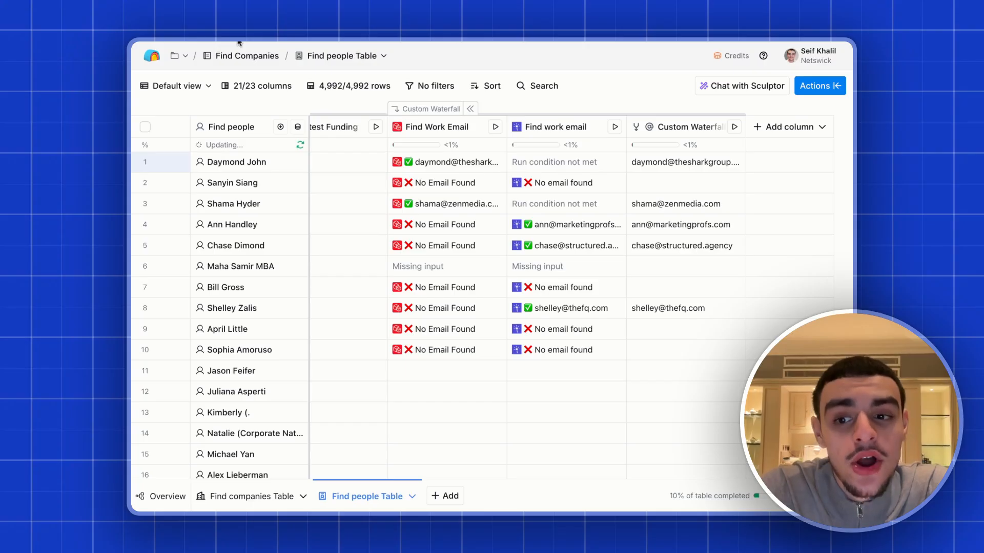
# Search the available actions for "verify email" and browse the email verification providers offered
pyautogui.click(819, 86)
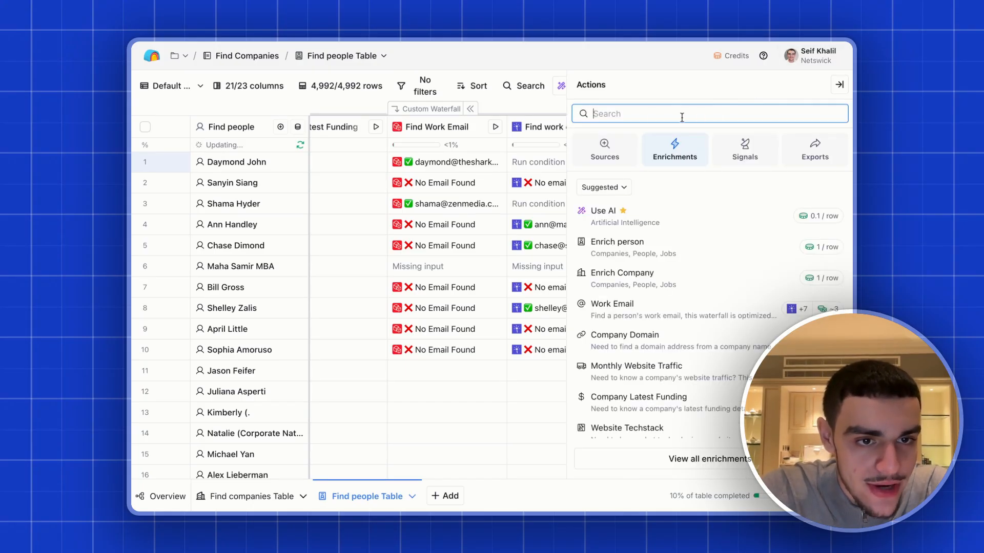
pyautogui.write('verify email')
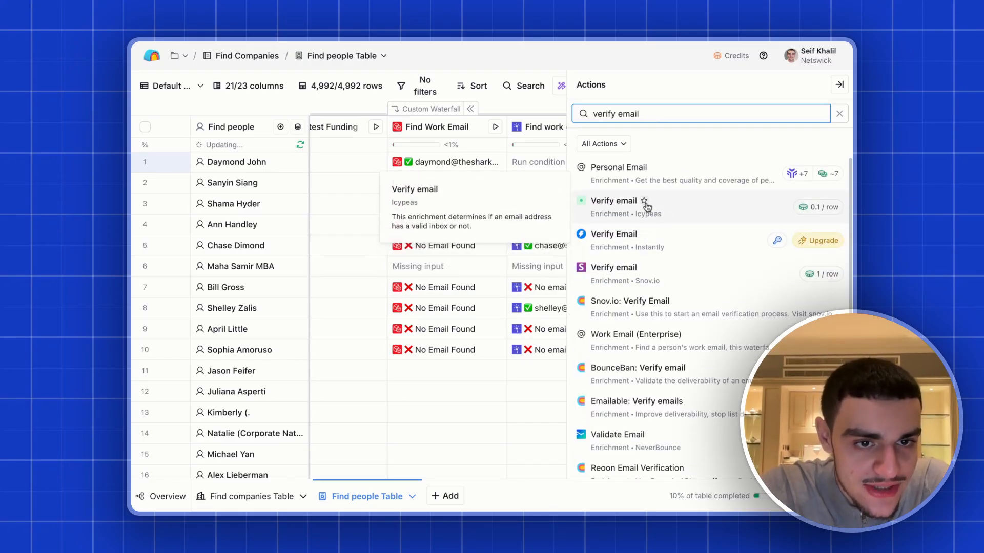
pyautogui.scroll(-5, 676, 272)
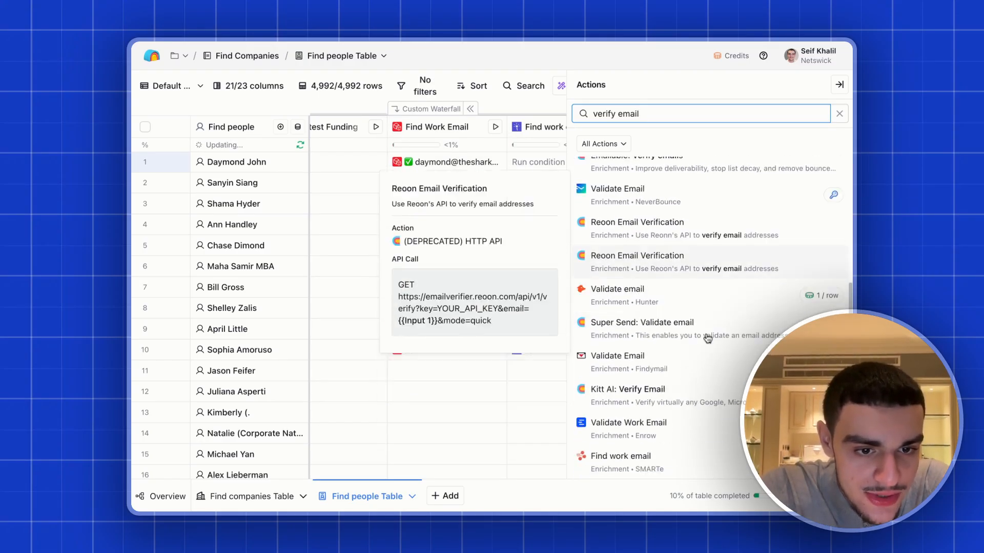
pyautogui.scroll(-2, 708, 338)
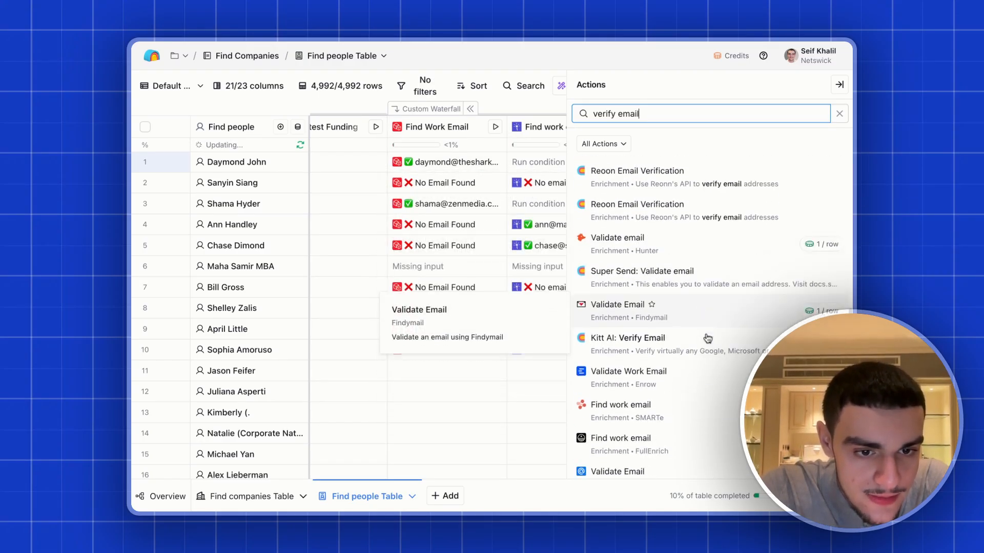
# Find ZeroBounce's Validate Email action, add it to the people table without extra data columns, and run it on 10 rows
pyautogui.write('ne')
pyautogui.tripleClick(660, 109)
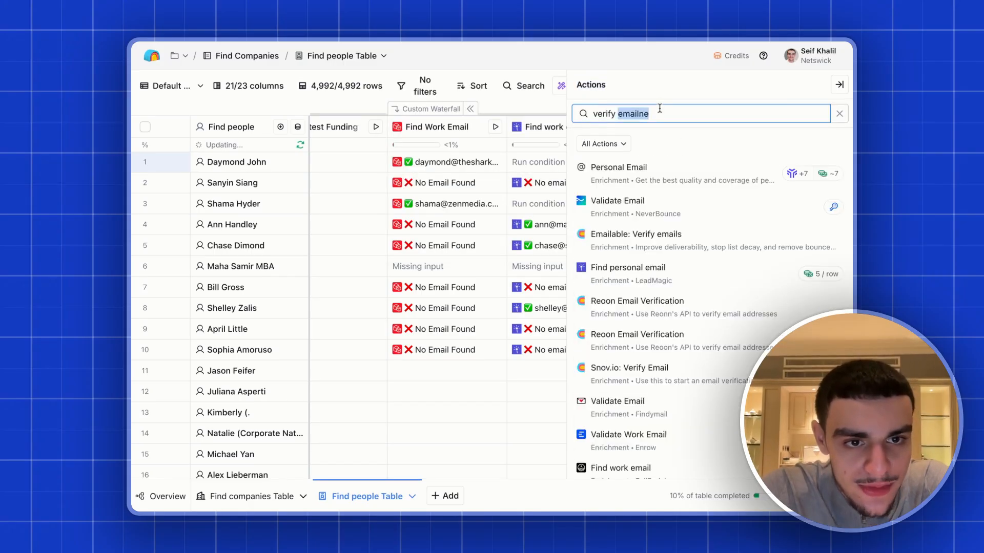
pyautogui.write('zero')
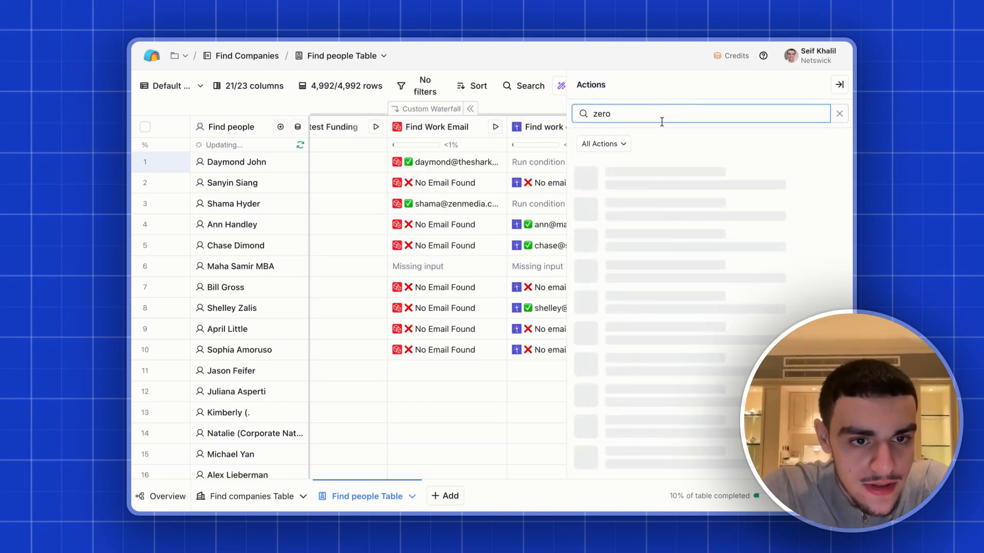
pyautogui.write('bounce')
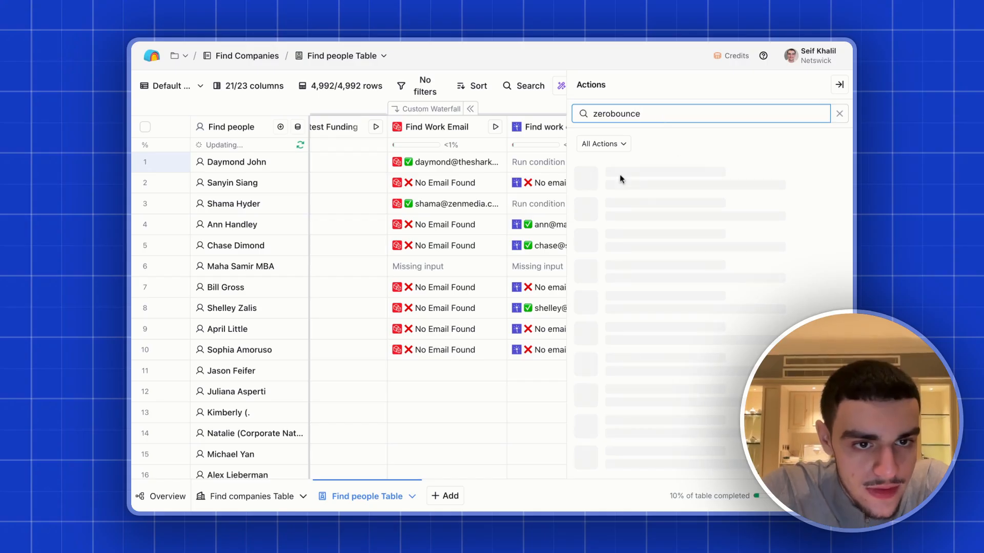
pyautogui.click(647, 197)
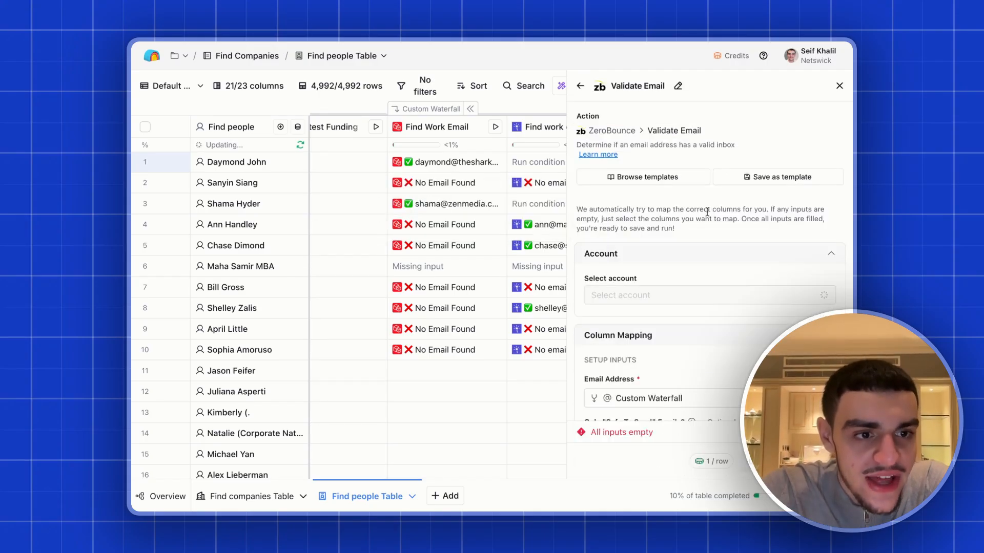
pyautogui.click(791, 462)
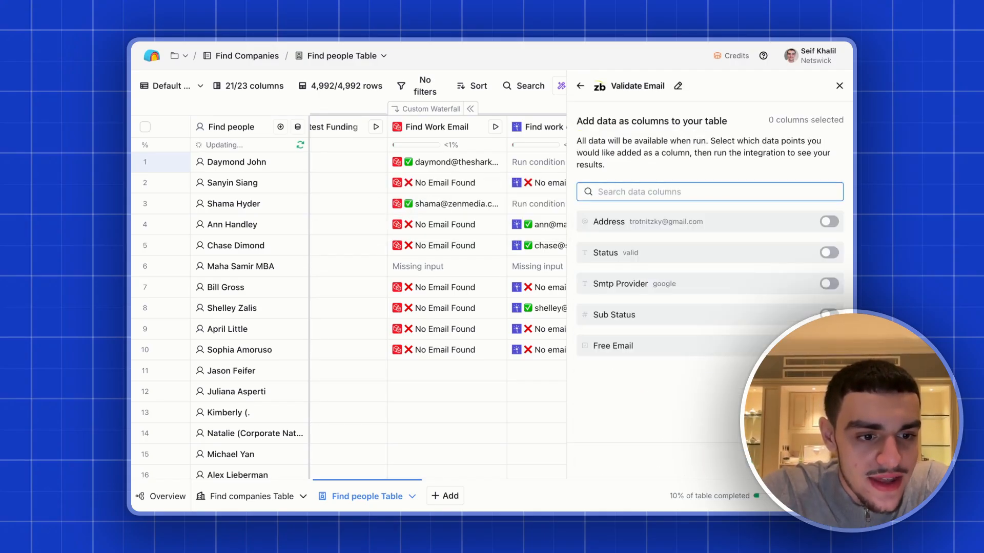
pyautogui.click(814, 461)
pyautogui.click(658, 381)
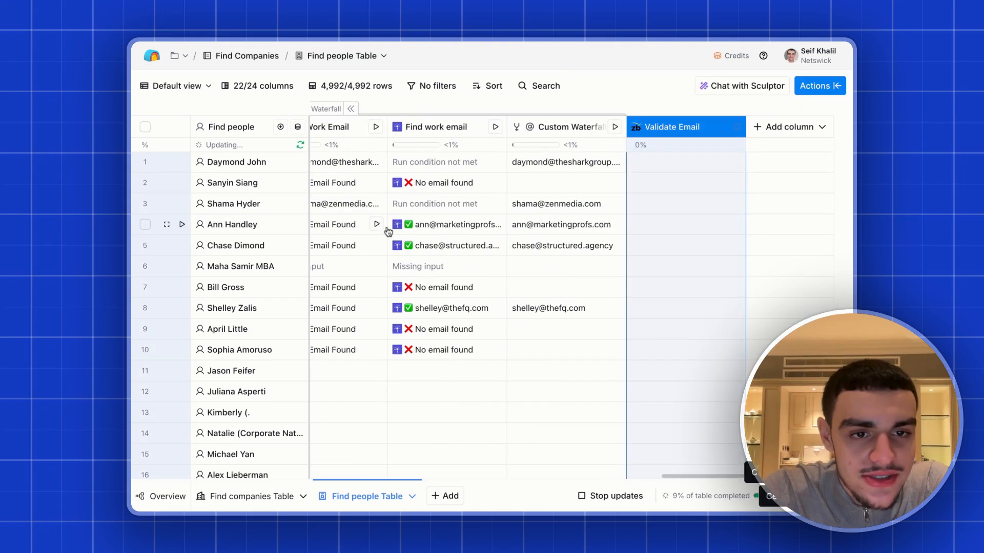
# Search the column enrichments for "clearout phone" and open ClearoutPhone's Check Phone Line Type & Status action
pyautogui.click(789, 128)
pyautogui.click(809, 154)
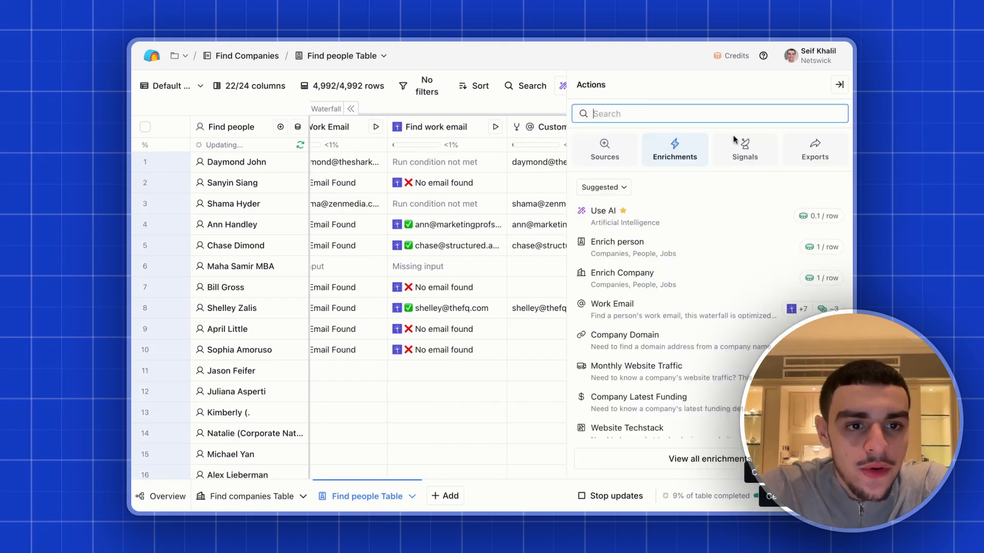
pyautogui.click(657, 112)
pyautogui.write('fi')
pyautogui.press('BackSpace')
pyautogui.press('BackSpace')
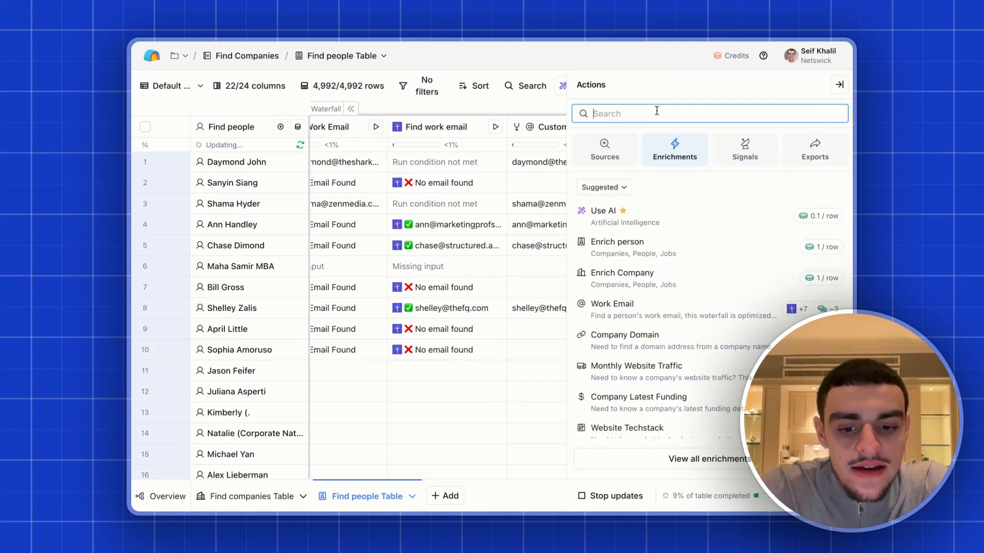
pyautogui.write('clea')
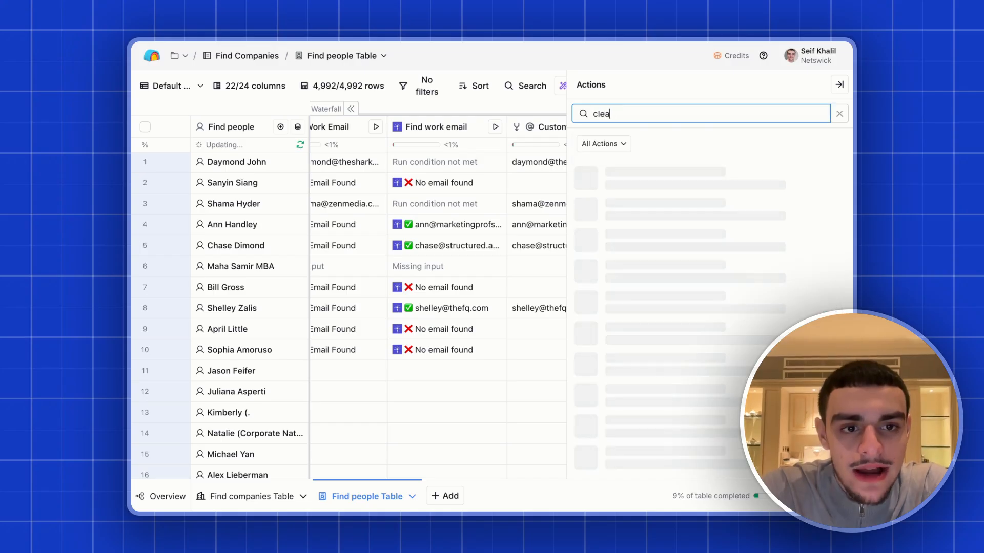
pyautogui.write('rout phone')
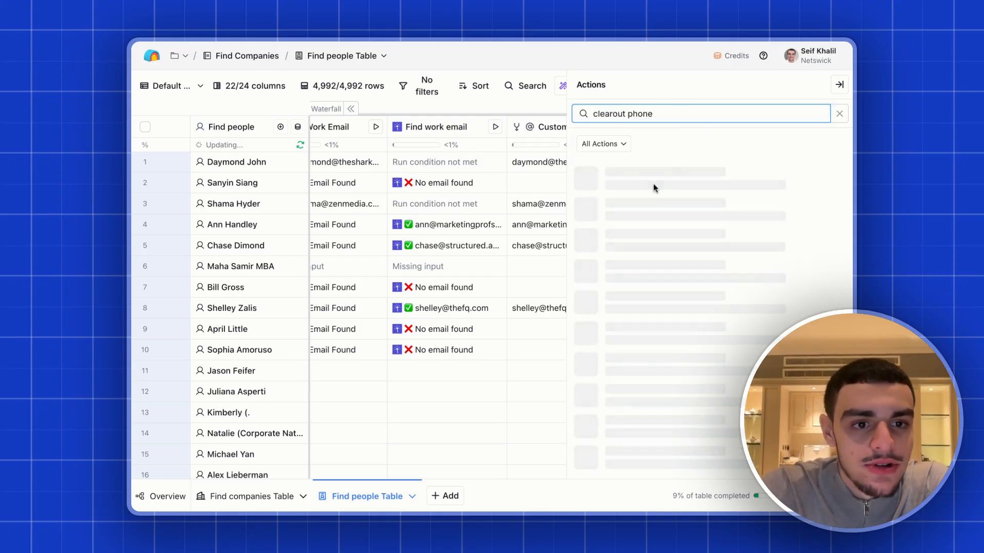
pyautogui.click(659, 302)
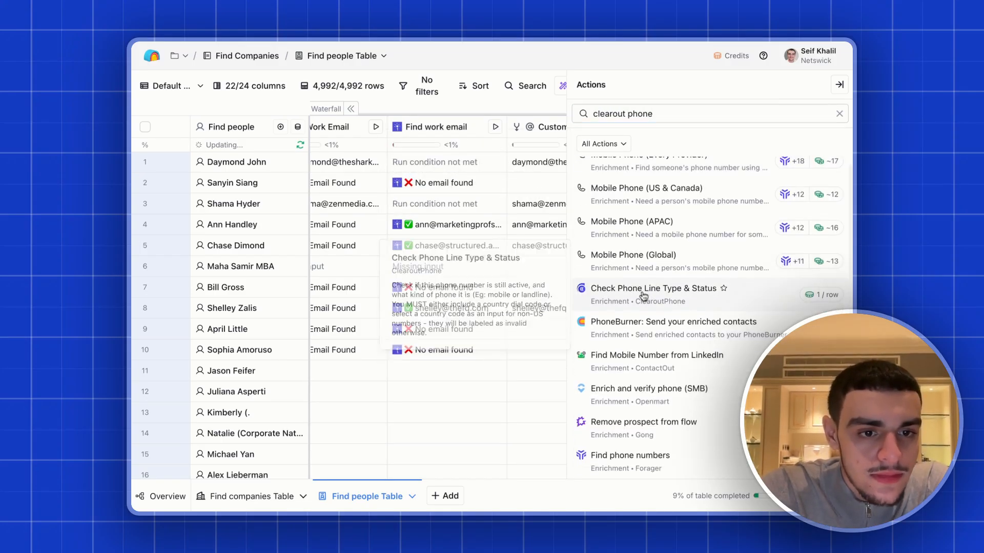
# Review the phone check's Phone Number column choices and Mobile Phone Only option, and close the action without saving it
pyautogui.scroll(-2, 697, 242)
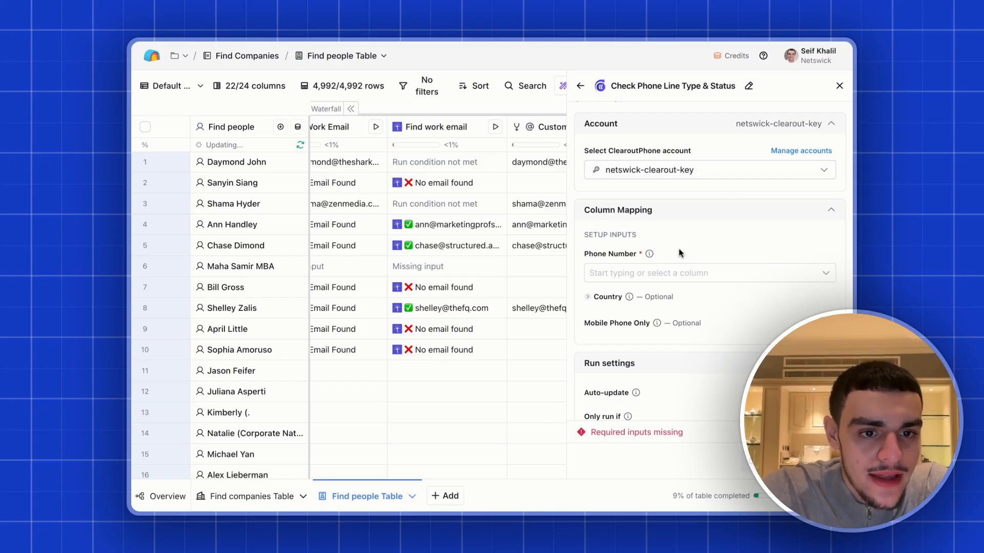
pyautogui.click(676, 273)
pyautogui.scroll(-5, 682, 410)
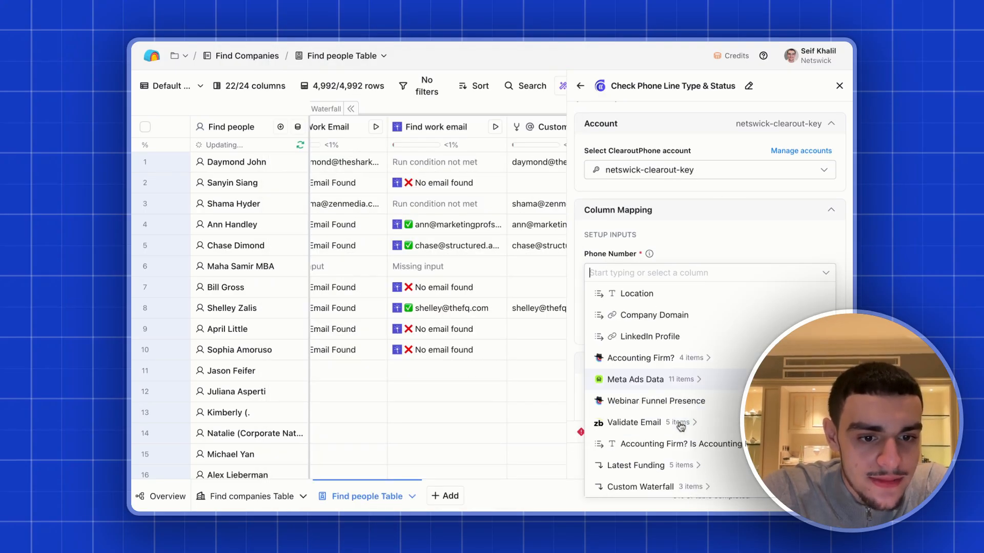
pyautogui.scroll(5, 686, 358)
pyautogui.scroll(-3, 689, 407)
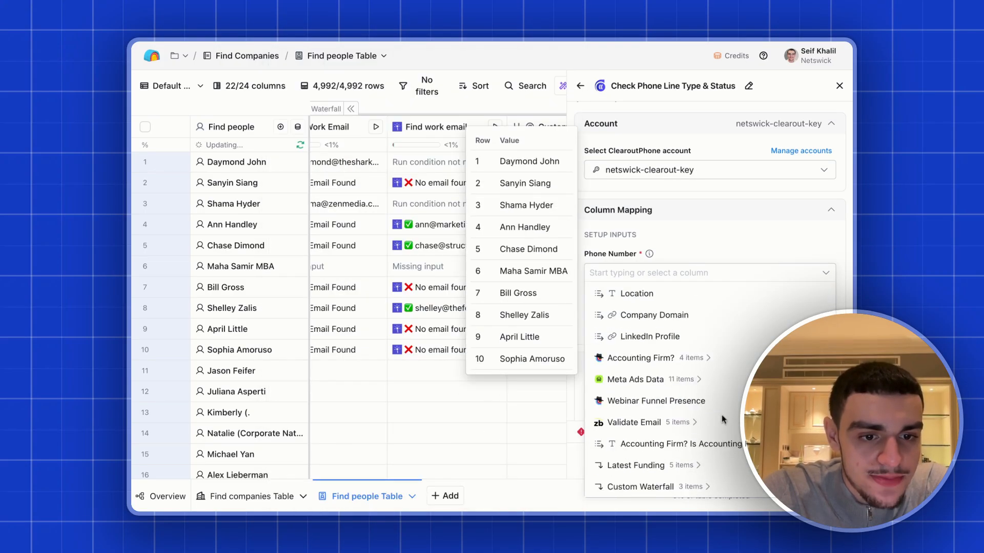
pyautogui.click(751, 213)
pyautogui.scroll(-2, 738, 231)
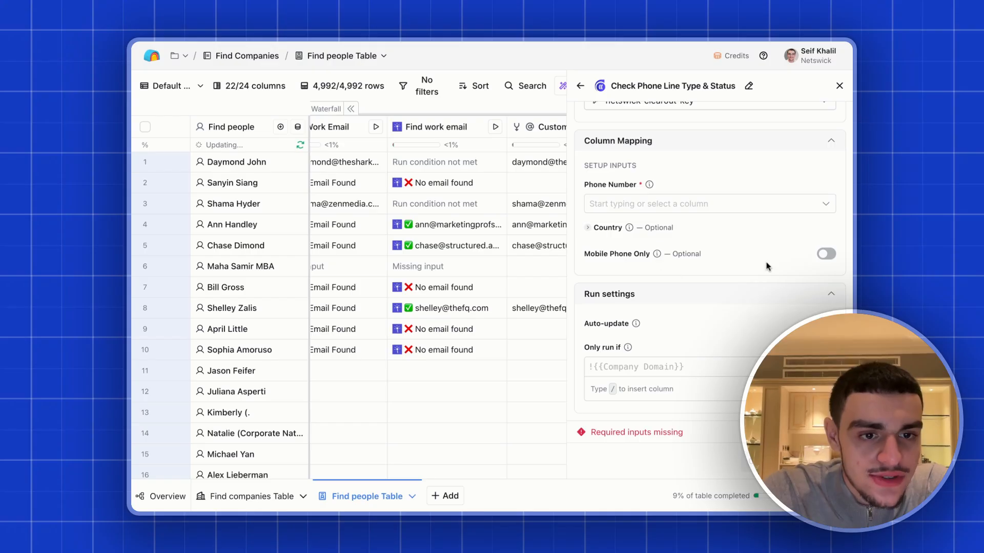
pyautogui.click(826, 253)
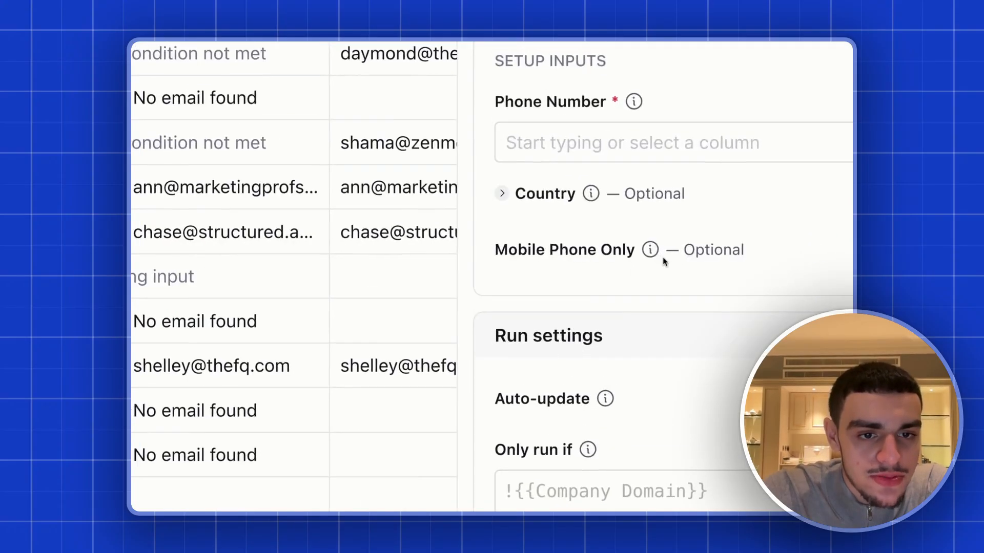
pyautogui.click(839, 87)
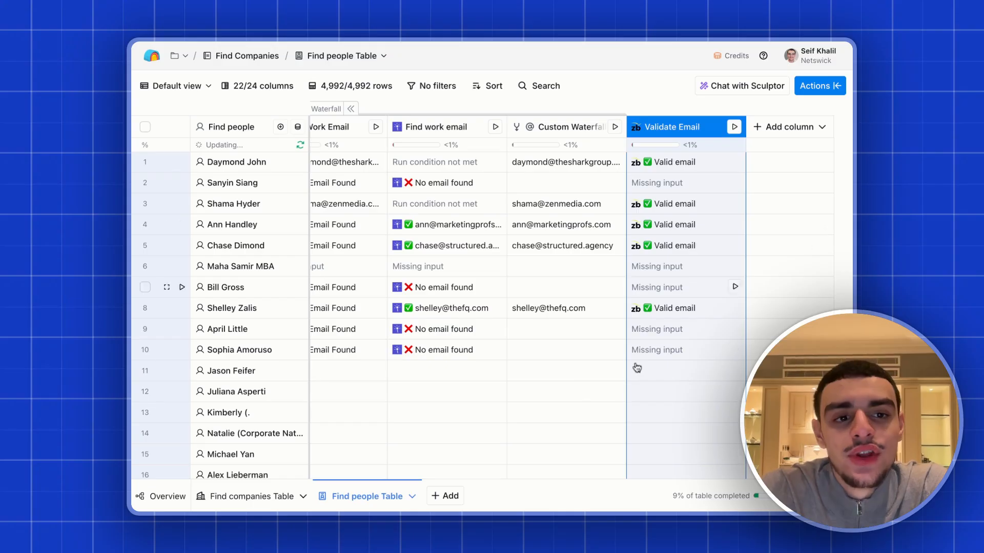
# Examine the people table's qualification, work email waterfall and Validate Email columns across the processed rows
pyautogui.click(571, 386)
pyautogui.hscroll(-5, 556, 346)
pyautogui.hscroll(-5, 589, 348)
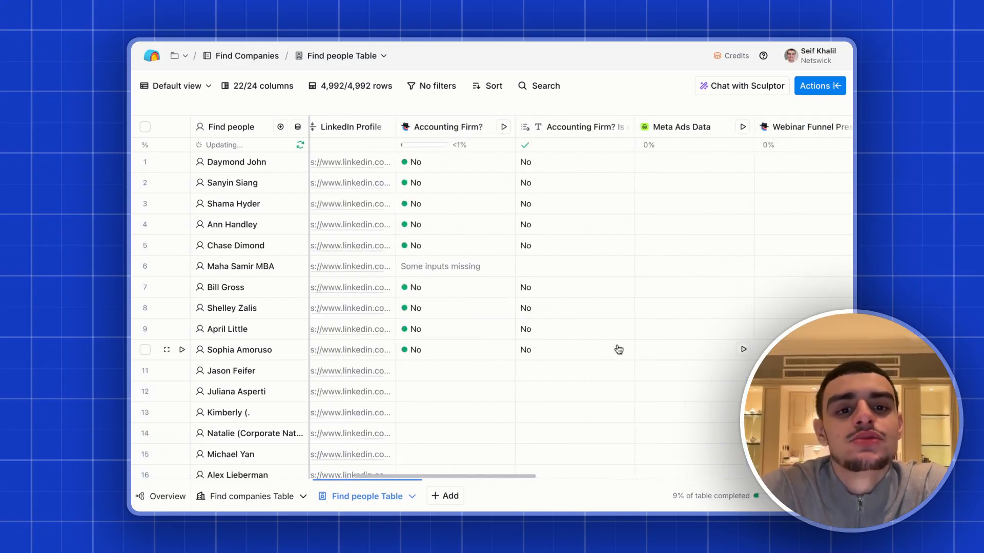
pyautogui.hscroll(5, 617, 348)
pyautogui.hscroll(5, 617, 349)
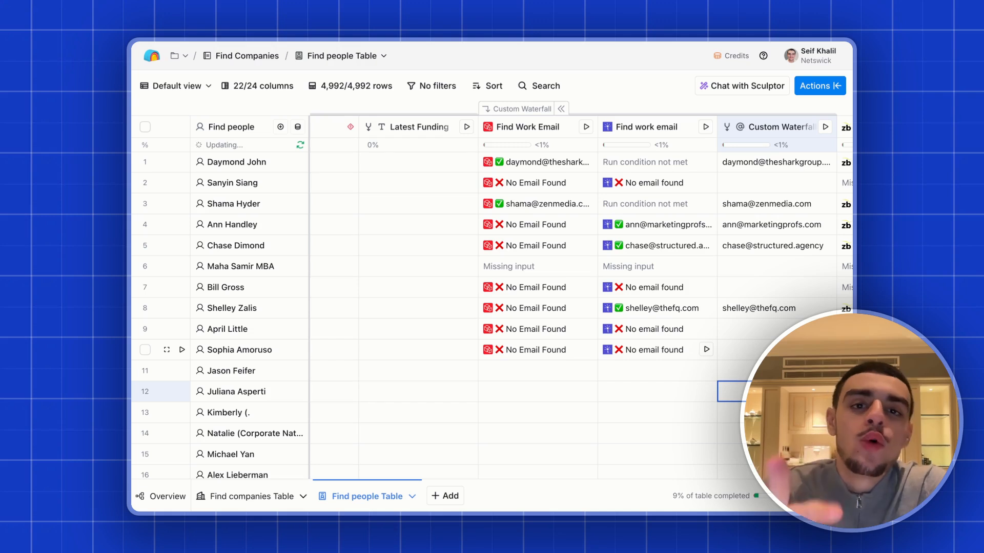
pyautogui.hscroll(3, 666, 349)
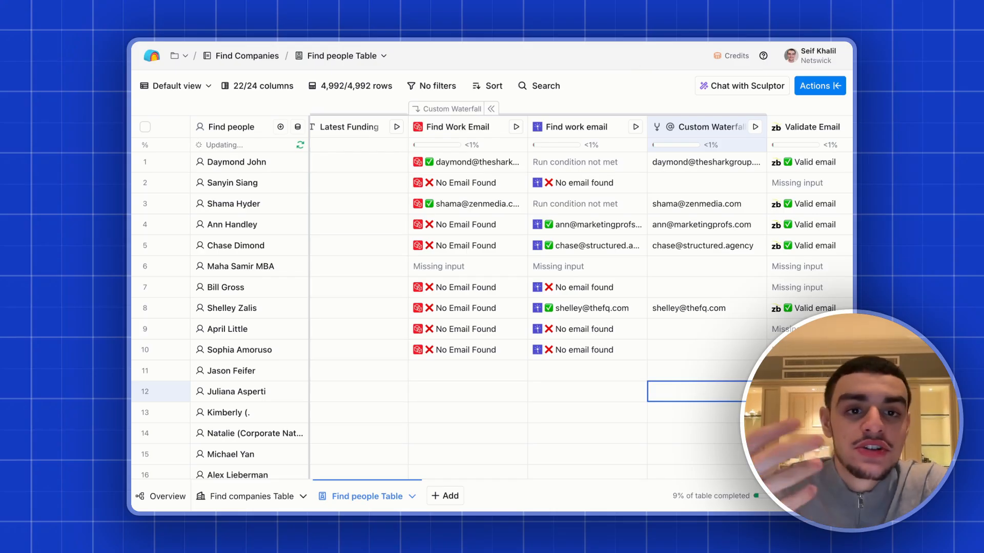
pyautogui.moveTo(739, 60)
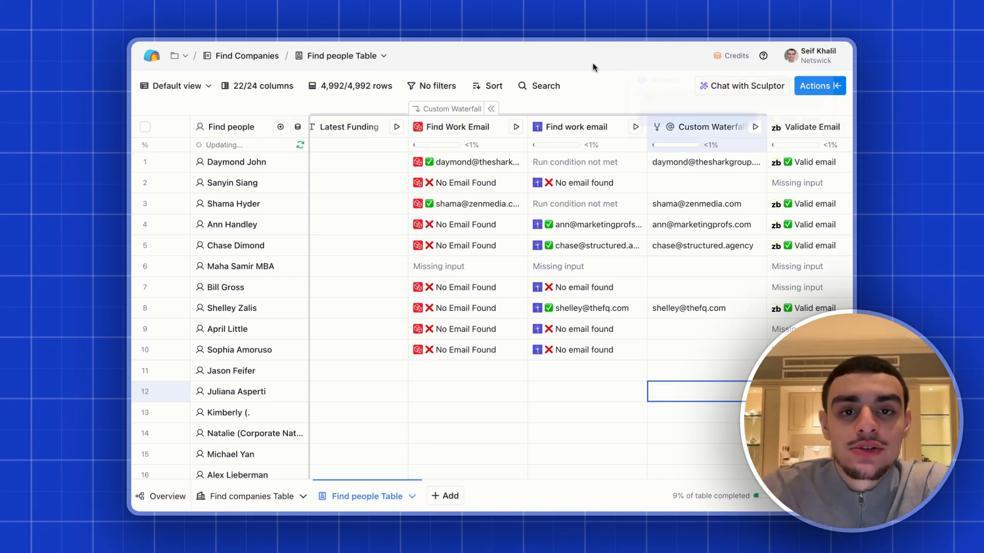
pyautogui.hscroll(5, 564, 164)
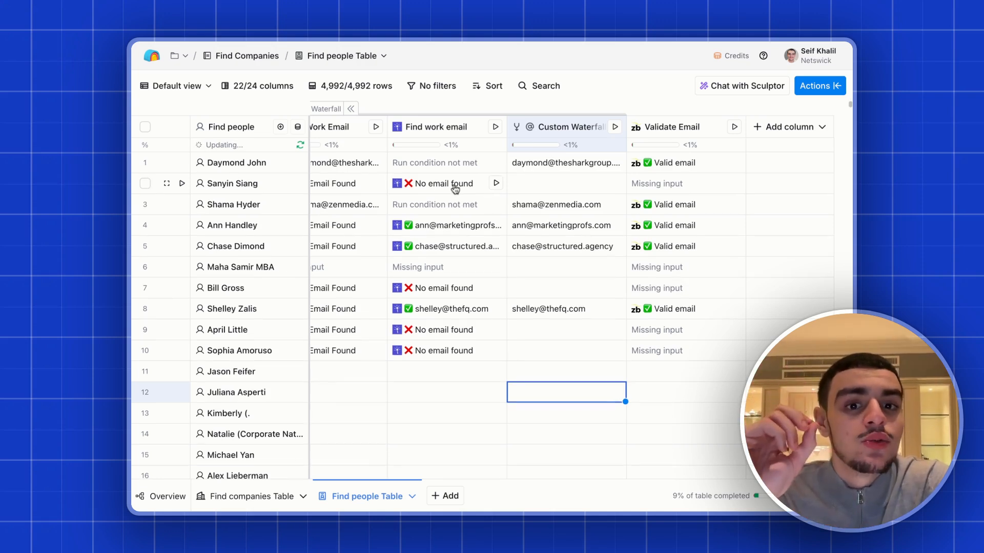
pyautogui.hscroll(-5, 454, 186)
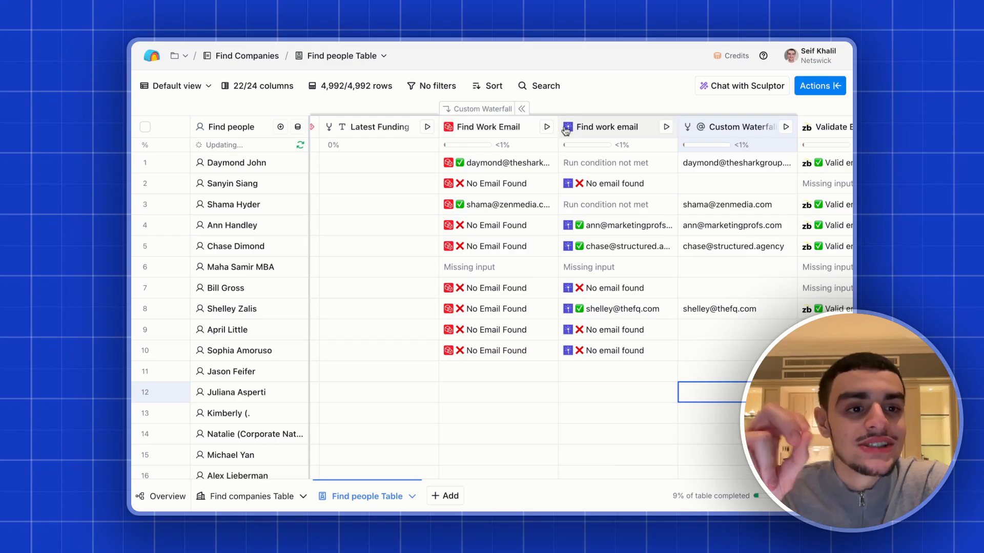
# Open the Find Work Email column's custom waterfall for editing and show its full configuration with the sequence of provider actions
pyautogui.click(513, 127)
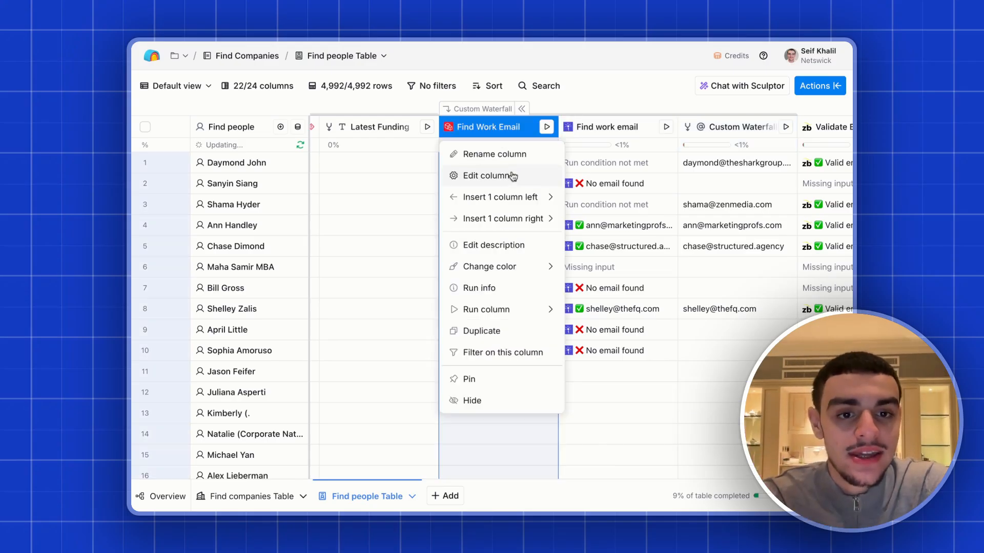
pyautogui.click(512, 175)
pyautogui.scroll(-1, 690, 313)
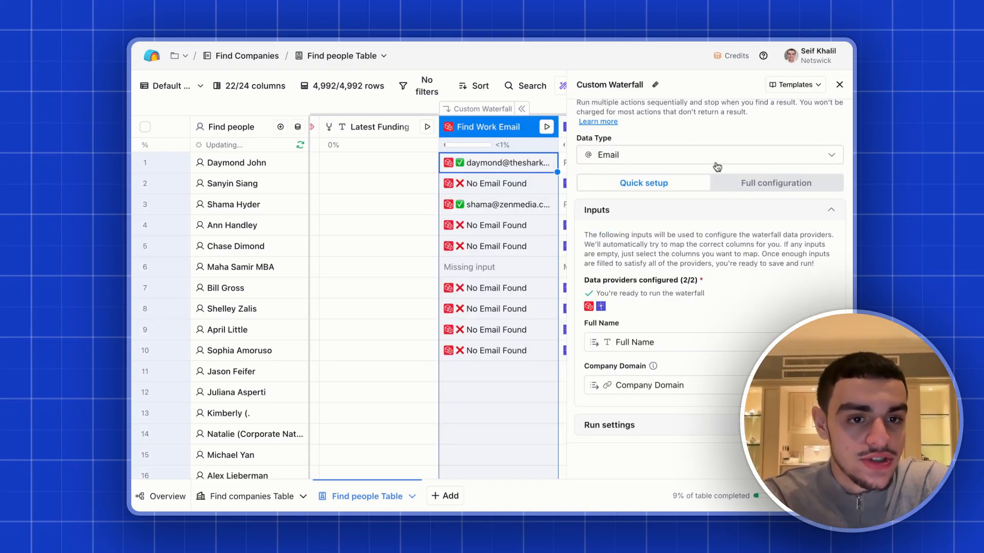
pyautogui.click(751, 185)
pyautogui.scroll(-1, 688, 308)
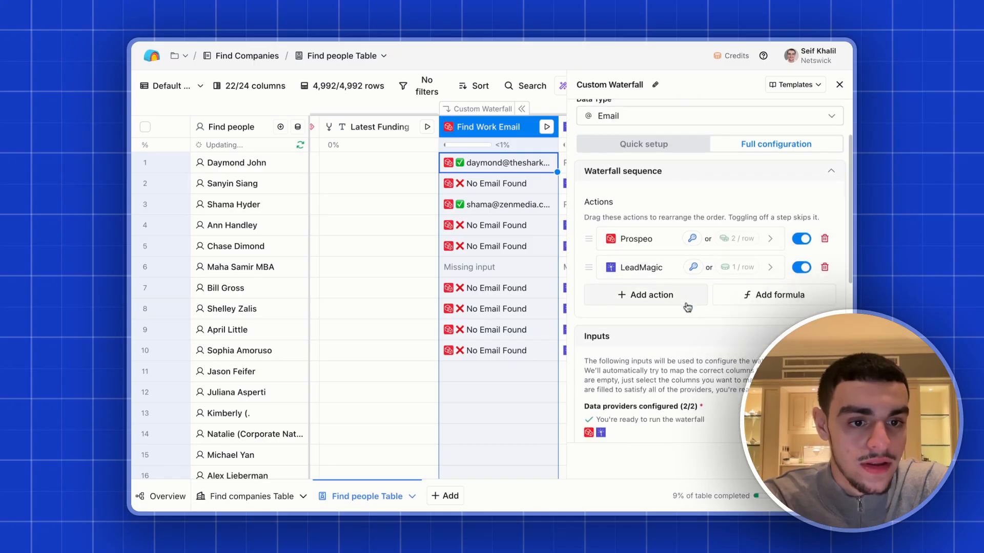
# Review the account choices in the waterfall's LeadMagic action, and close the waterfall settings without changing them
pyautogui.click(654, 270)
pyautogui.scroll(-3, 661, 262)
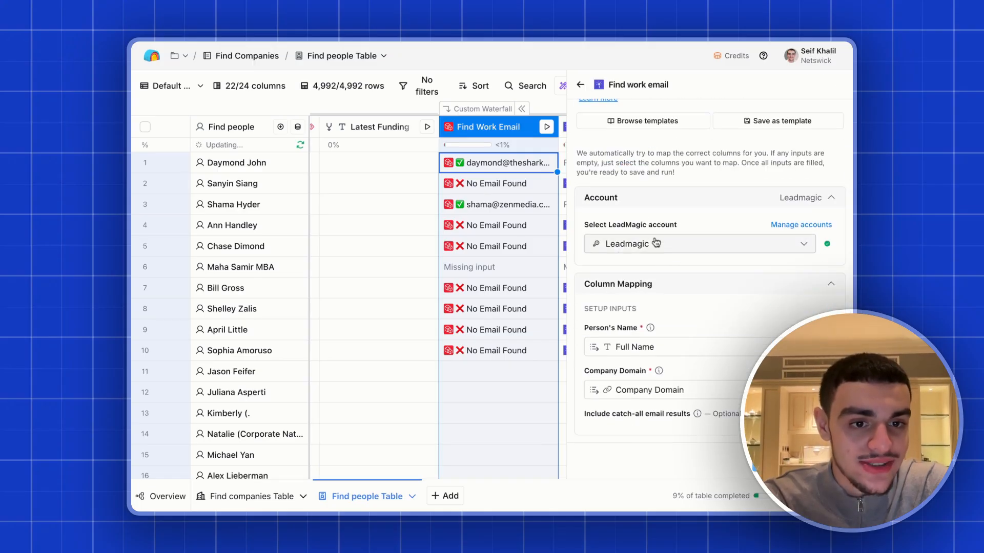
pyautogui.click(641, 241)
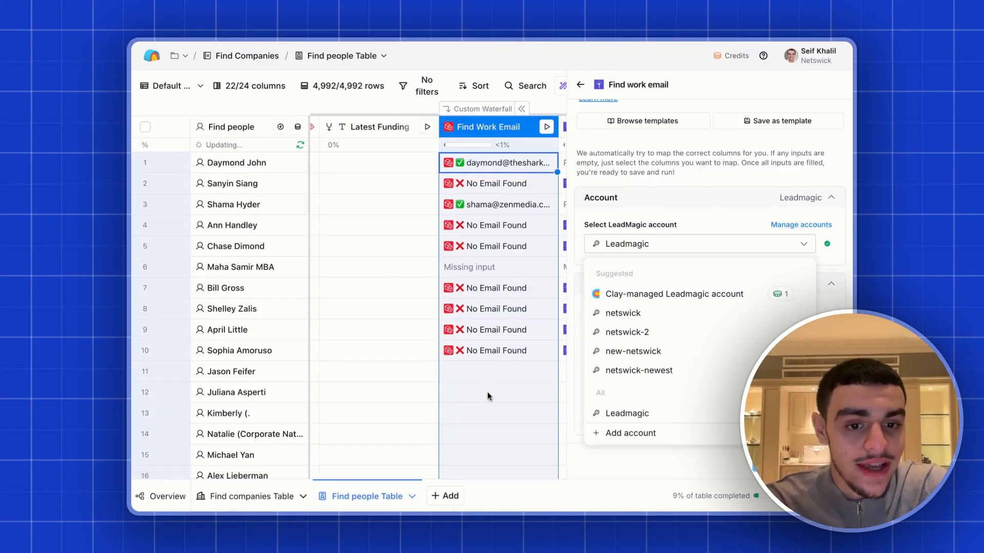
pyautogui.scroll(3, 832, 117)
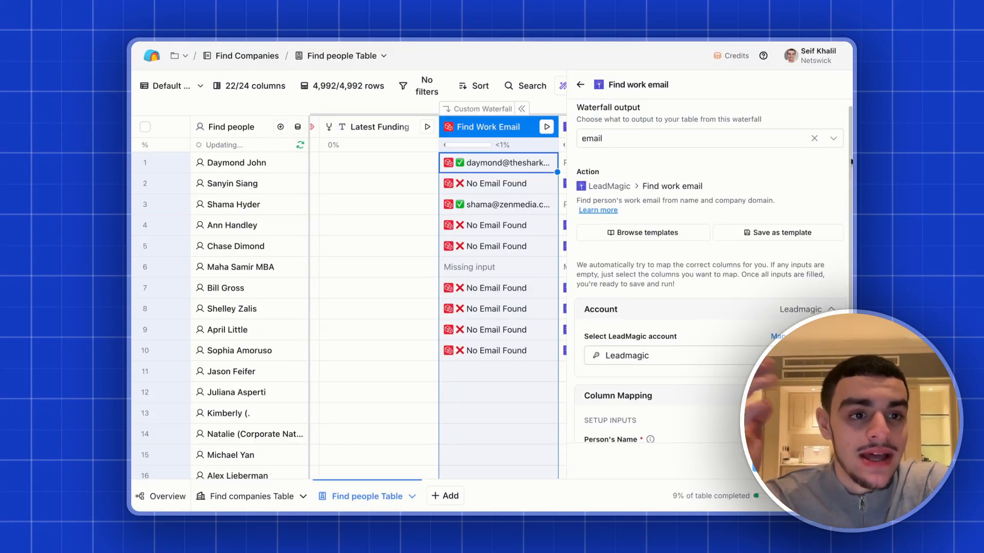
pyautogui.click(580, 84)
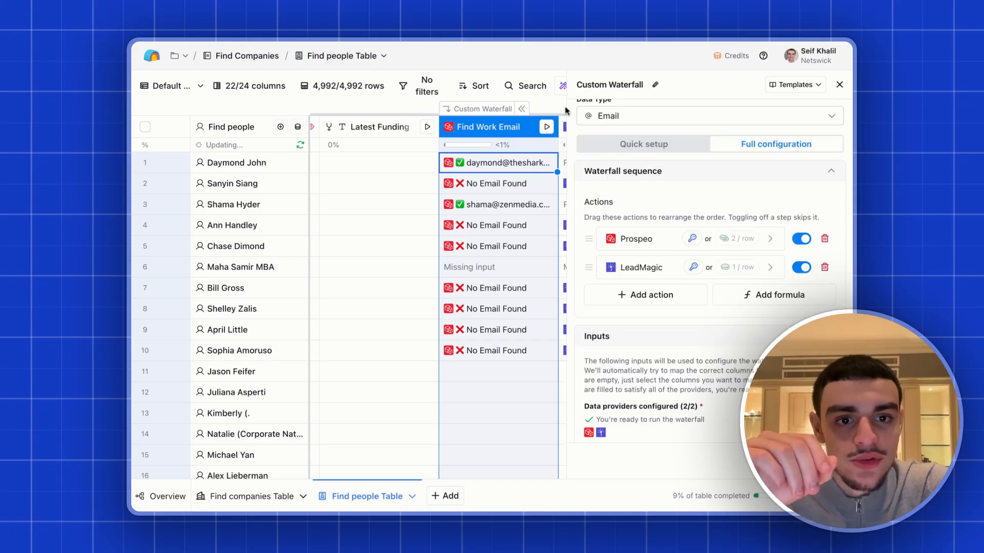
pyautogui.click(840, 83)
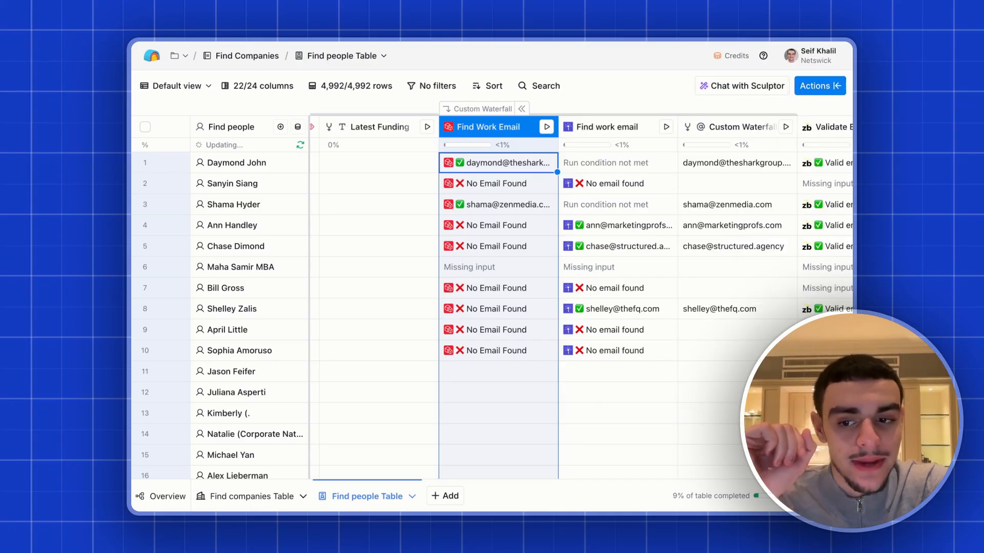